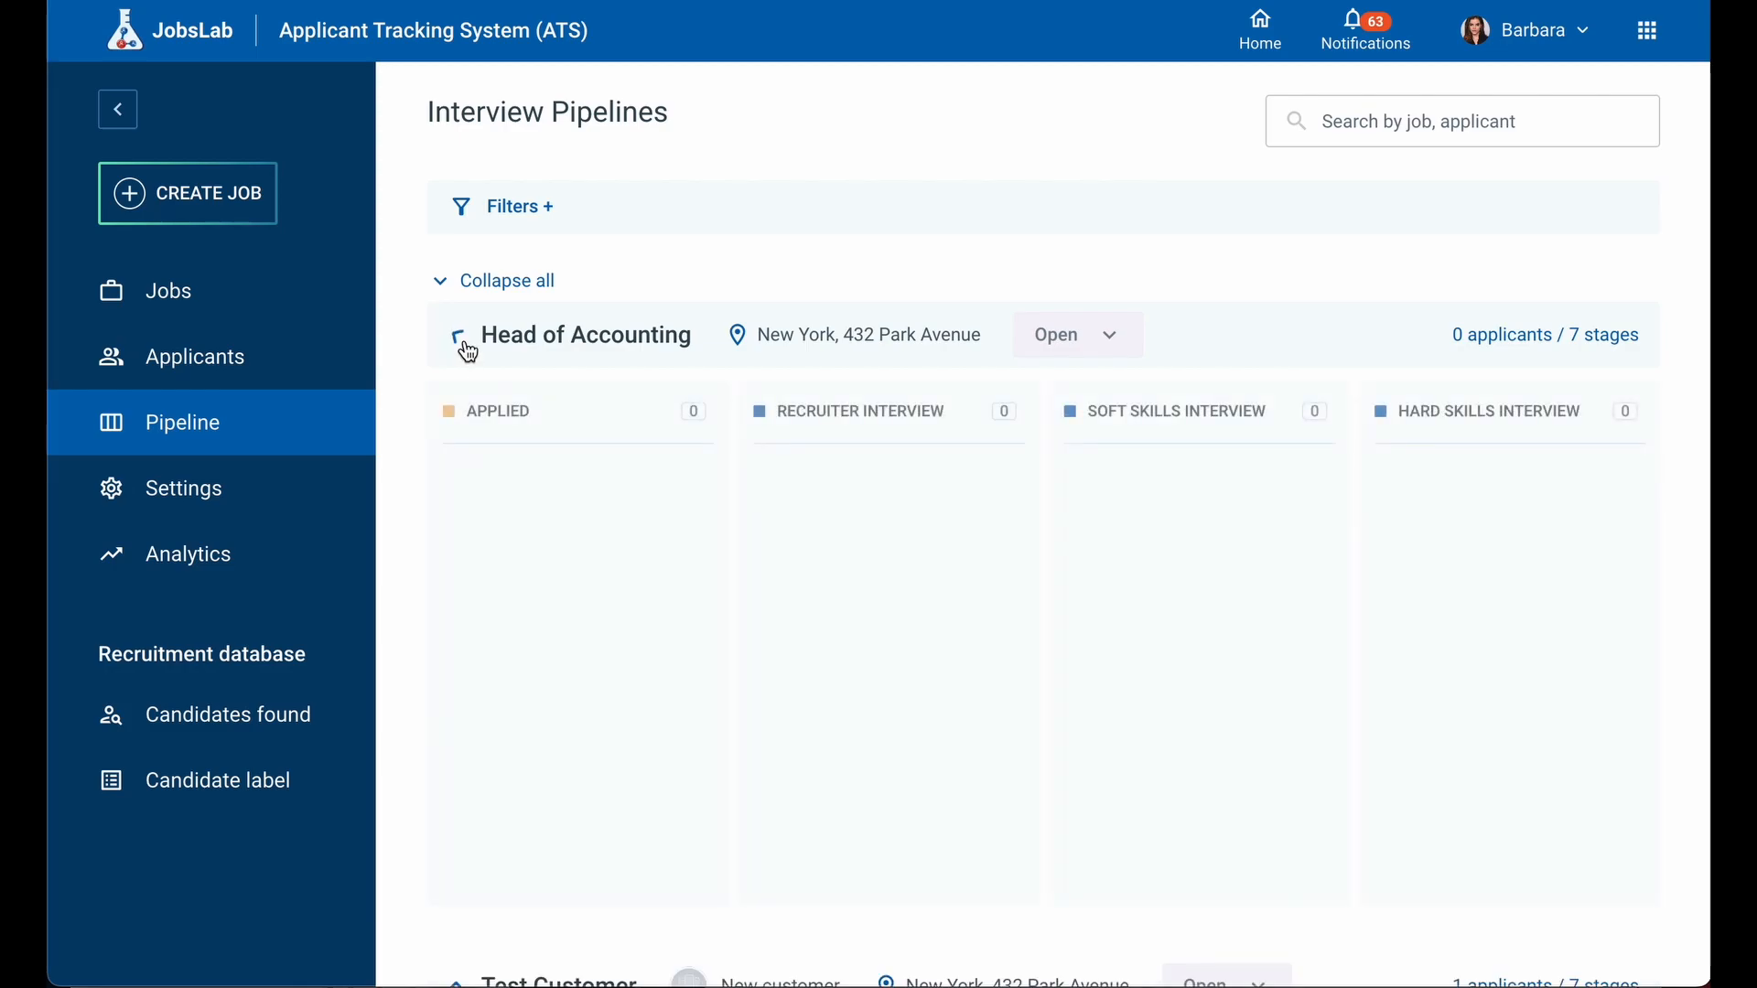
Collapse the side navigation and examine the interview stages in the Head of Accounting pipeline
{"action": "scroll", "coordinate": [810, 546], "scroll_direction": "right", "scroll_amount": 2}
{"action": "left_click", "coordinate": [118, 126]}
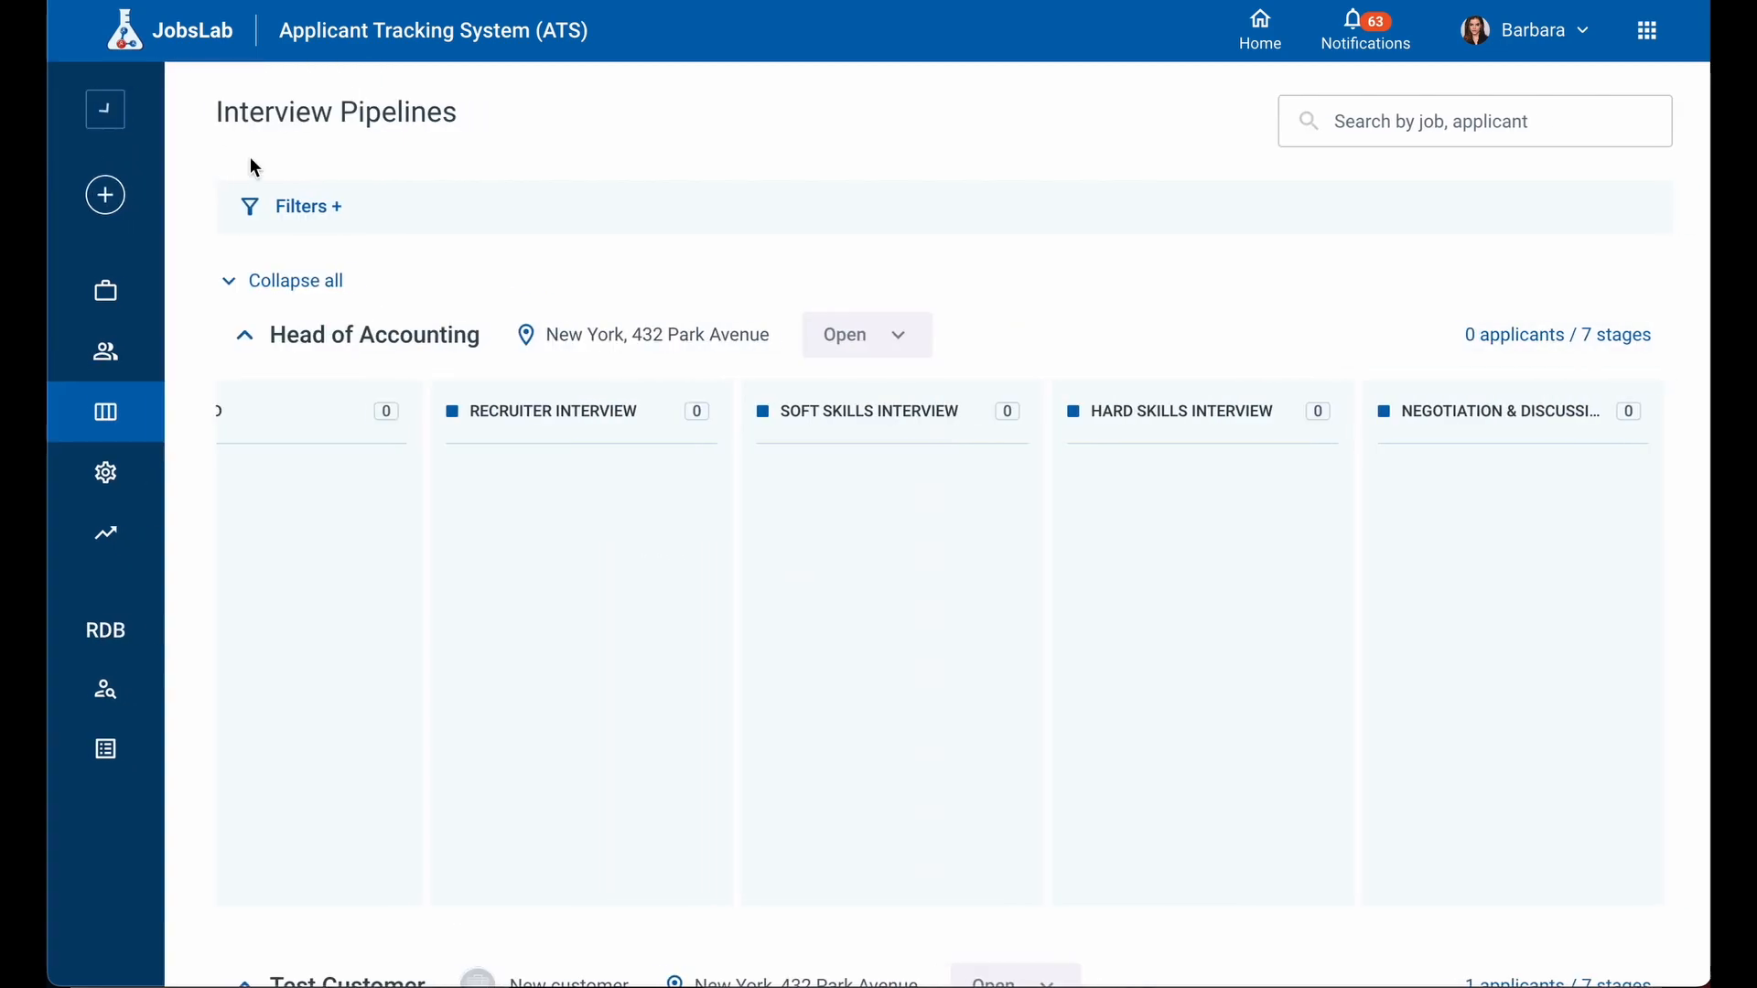
{"action": "scroll", "coordinate": [920, 535], "scroll_direction": "right", "scroll_amount": 5}
{"action": "scroll", "coordinate": [918, 535], "scroll_direction": "right", "scroll_amount": 2}
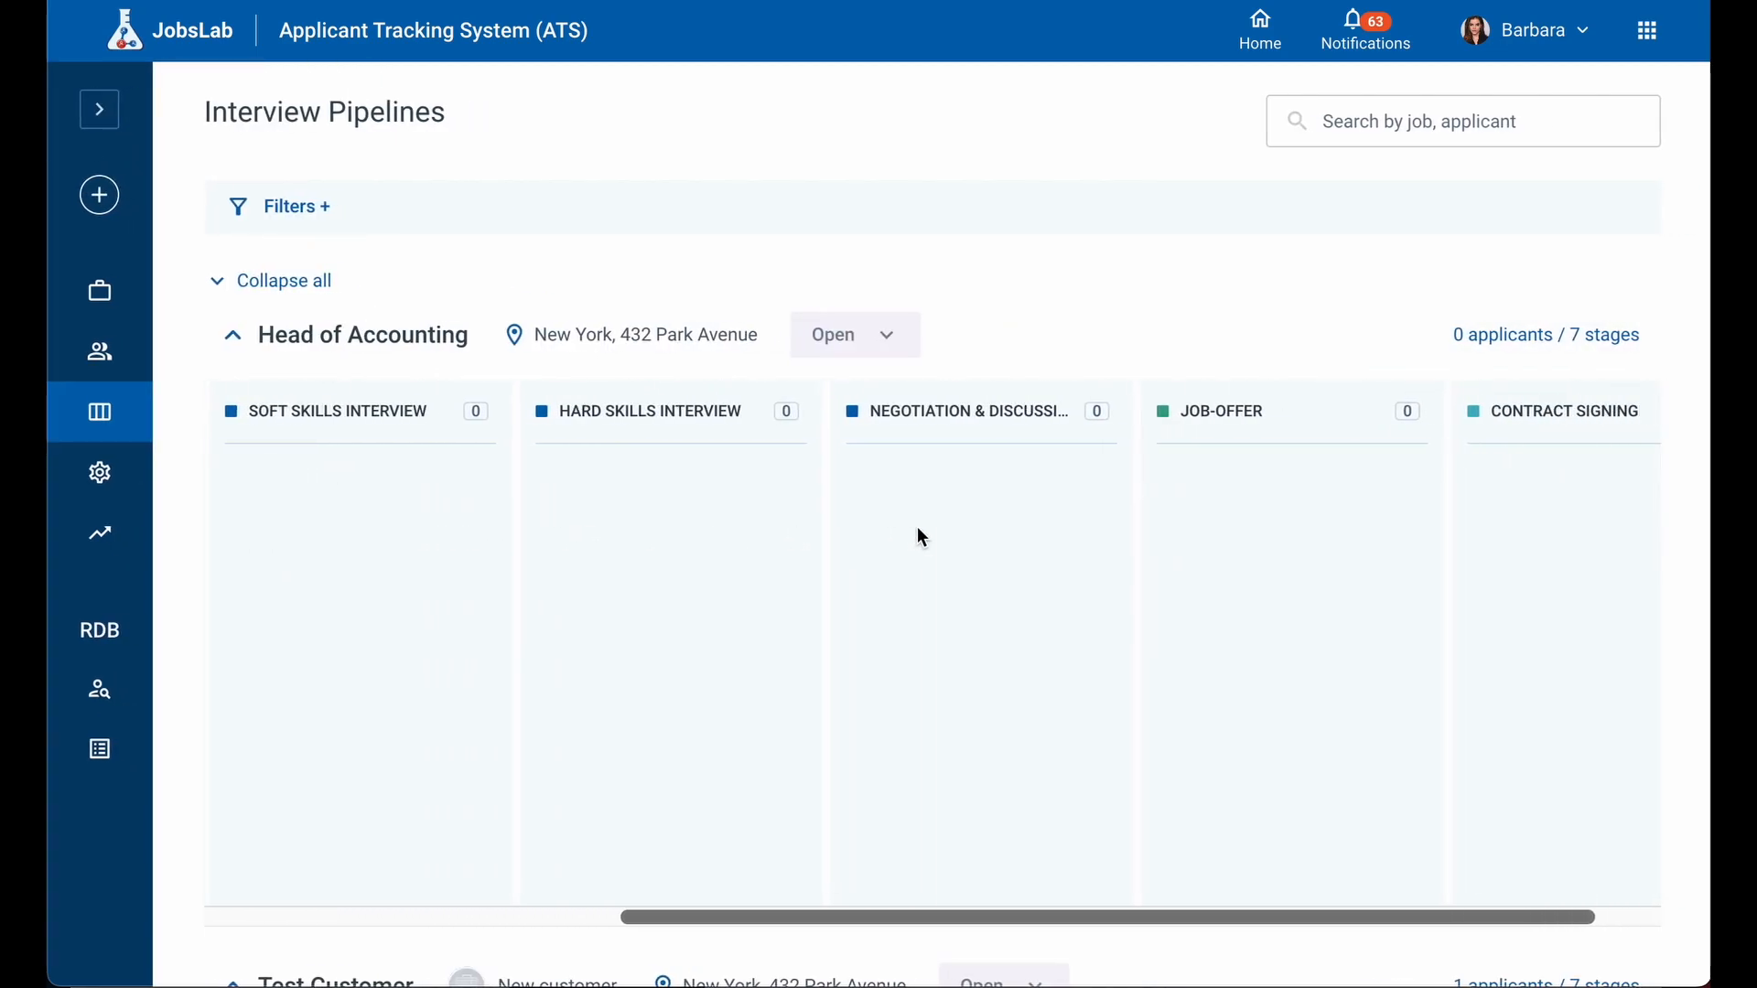
{"action": "scroll", "coordinate": [918, 535], "scroll_direction": "left", "scroll_amount": 6}
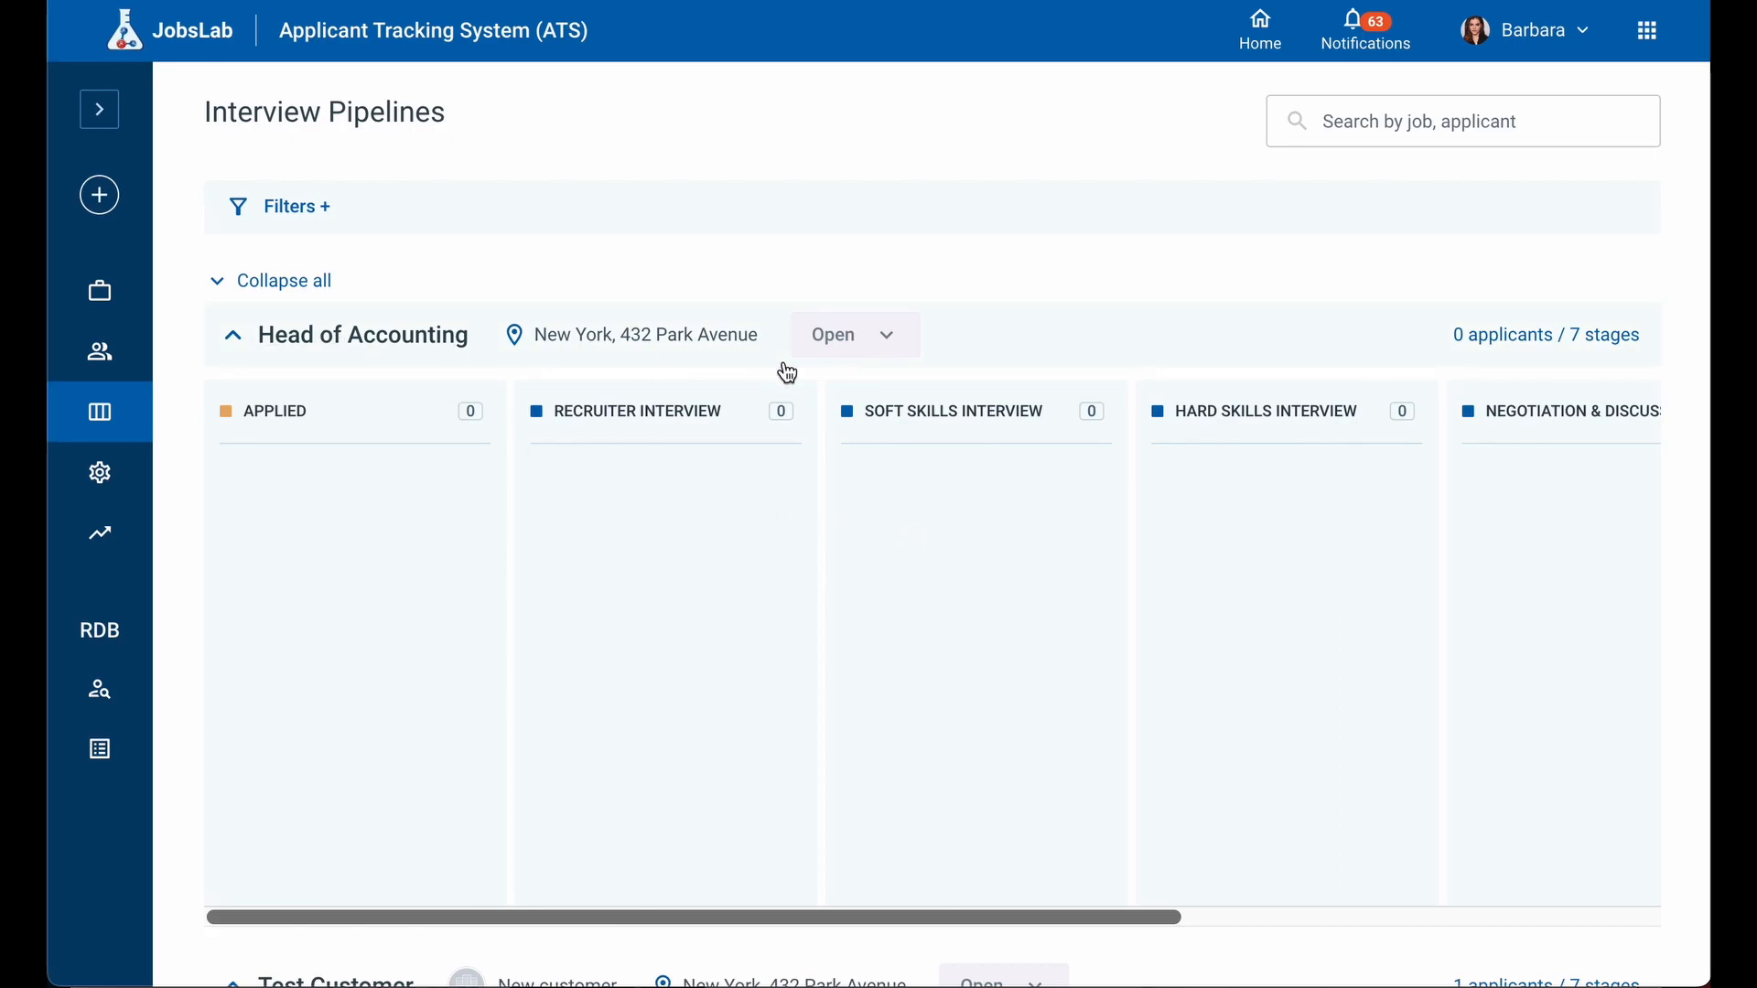
Examine the status options for the Head of Accounting job without changing its status
{"action": "left_click", "coordinate": [882, 355]}
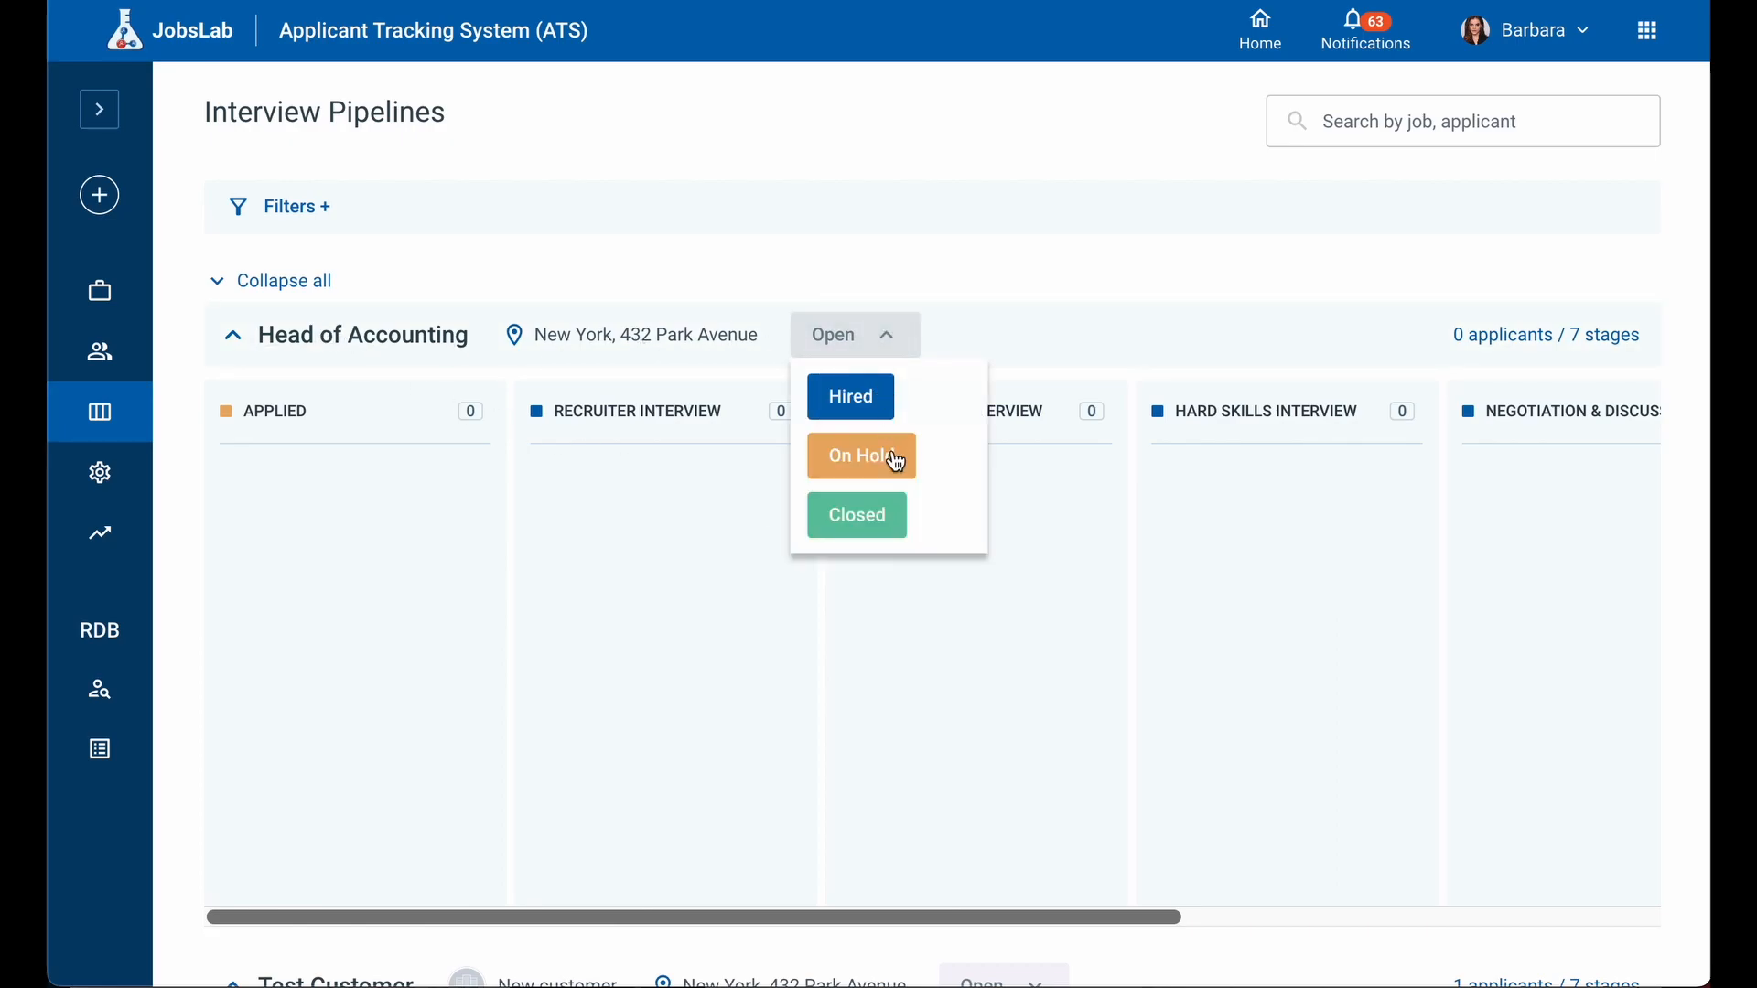
{"action": "left_click", "coordinate": [1040, 362]}
{"action": "left_click", "coordinate": [952, 331]}
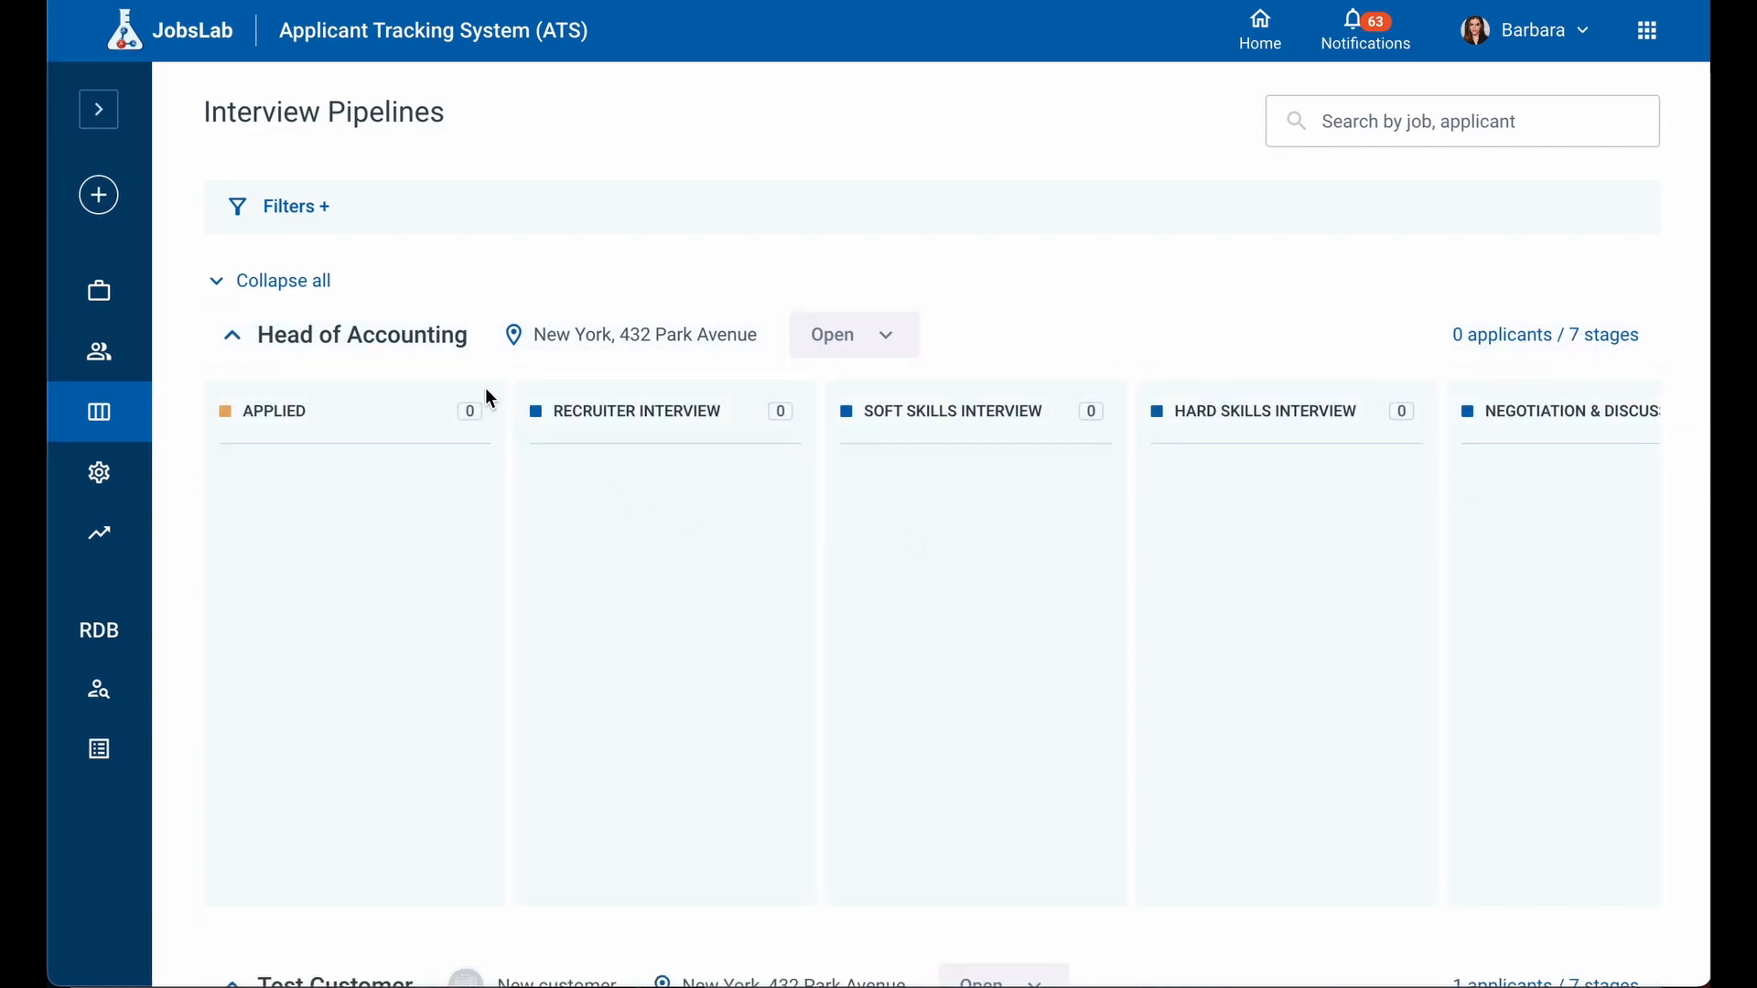
Open the Head of Accounting job from the pipeline for editing
{"action": "left_click", "coordinate": [451, 336]}
{"action": "left_click", "coordinate": [669, 236]}
{"action": "left_click", "coordinate": [730, 280]}
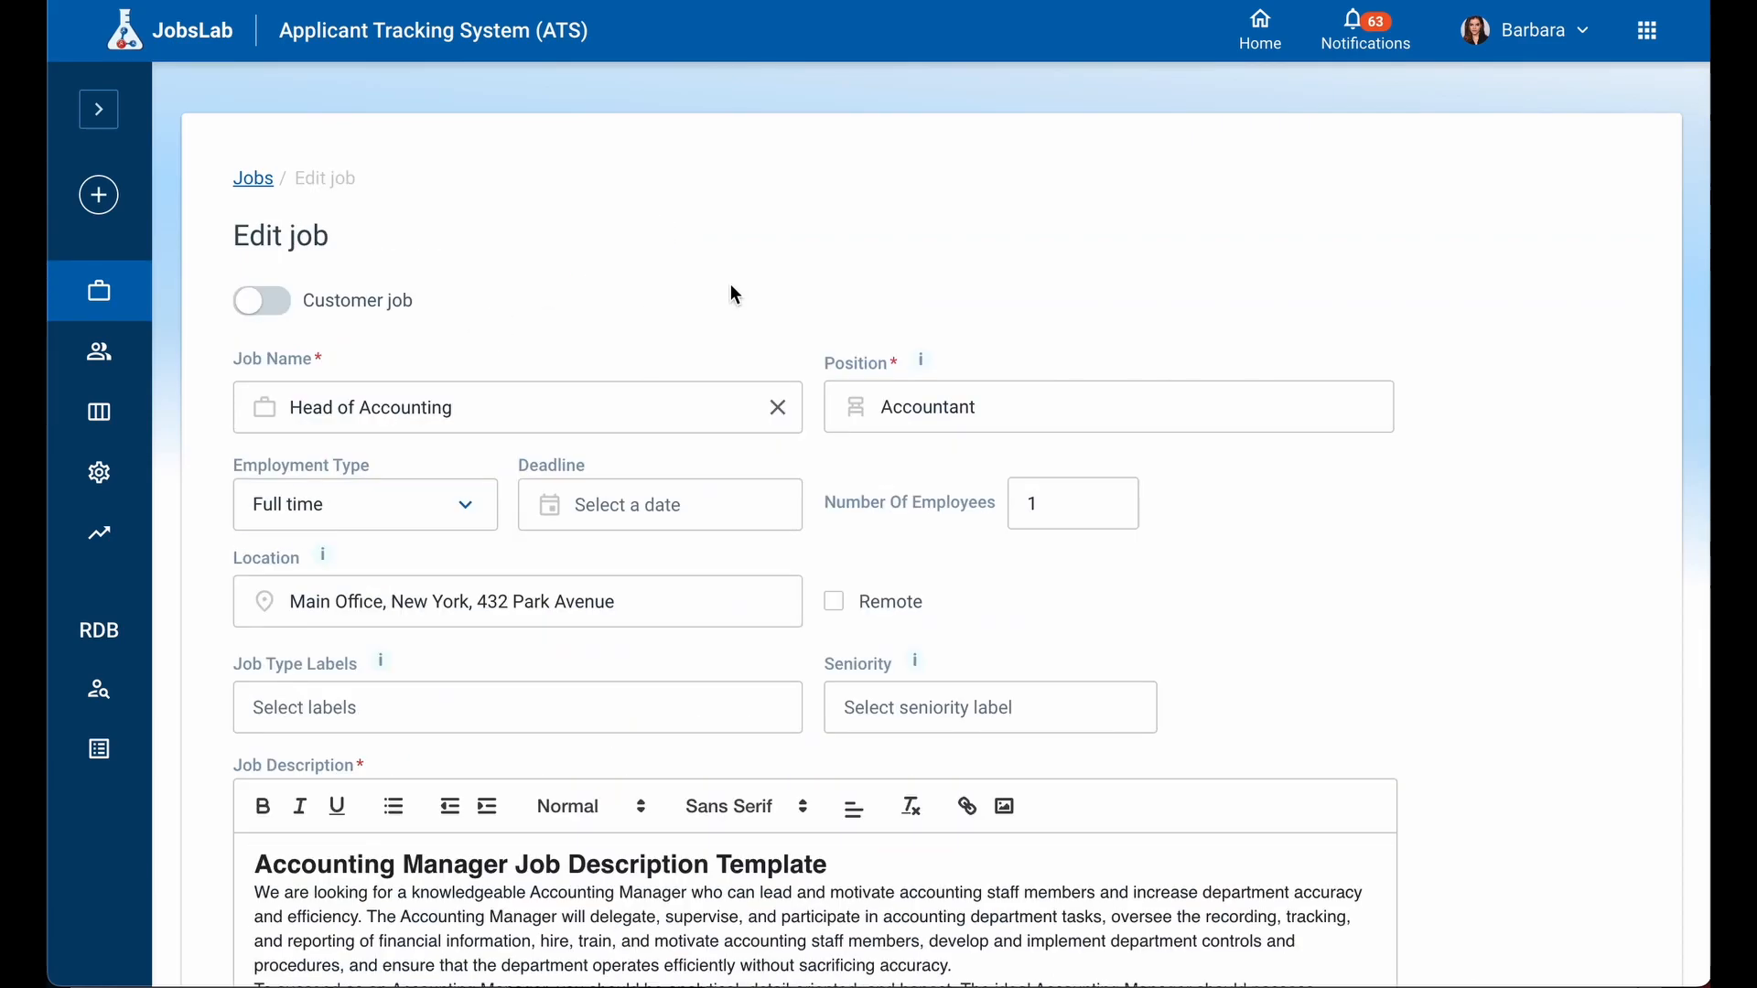
Open the job's interview stages and examine the agendas from Applied through Contract signing
{"action": "scroll", "coordinate": [716, 666], "scroll_direction": "down", "scroll_amount": 5}
{"action": "scroll", "coordinate": [715, 666], "scroll_direction": "down", "scroll_amount": 1}
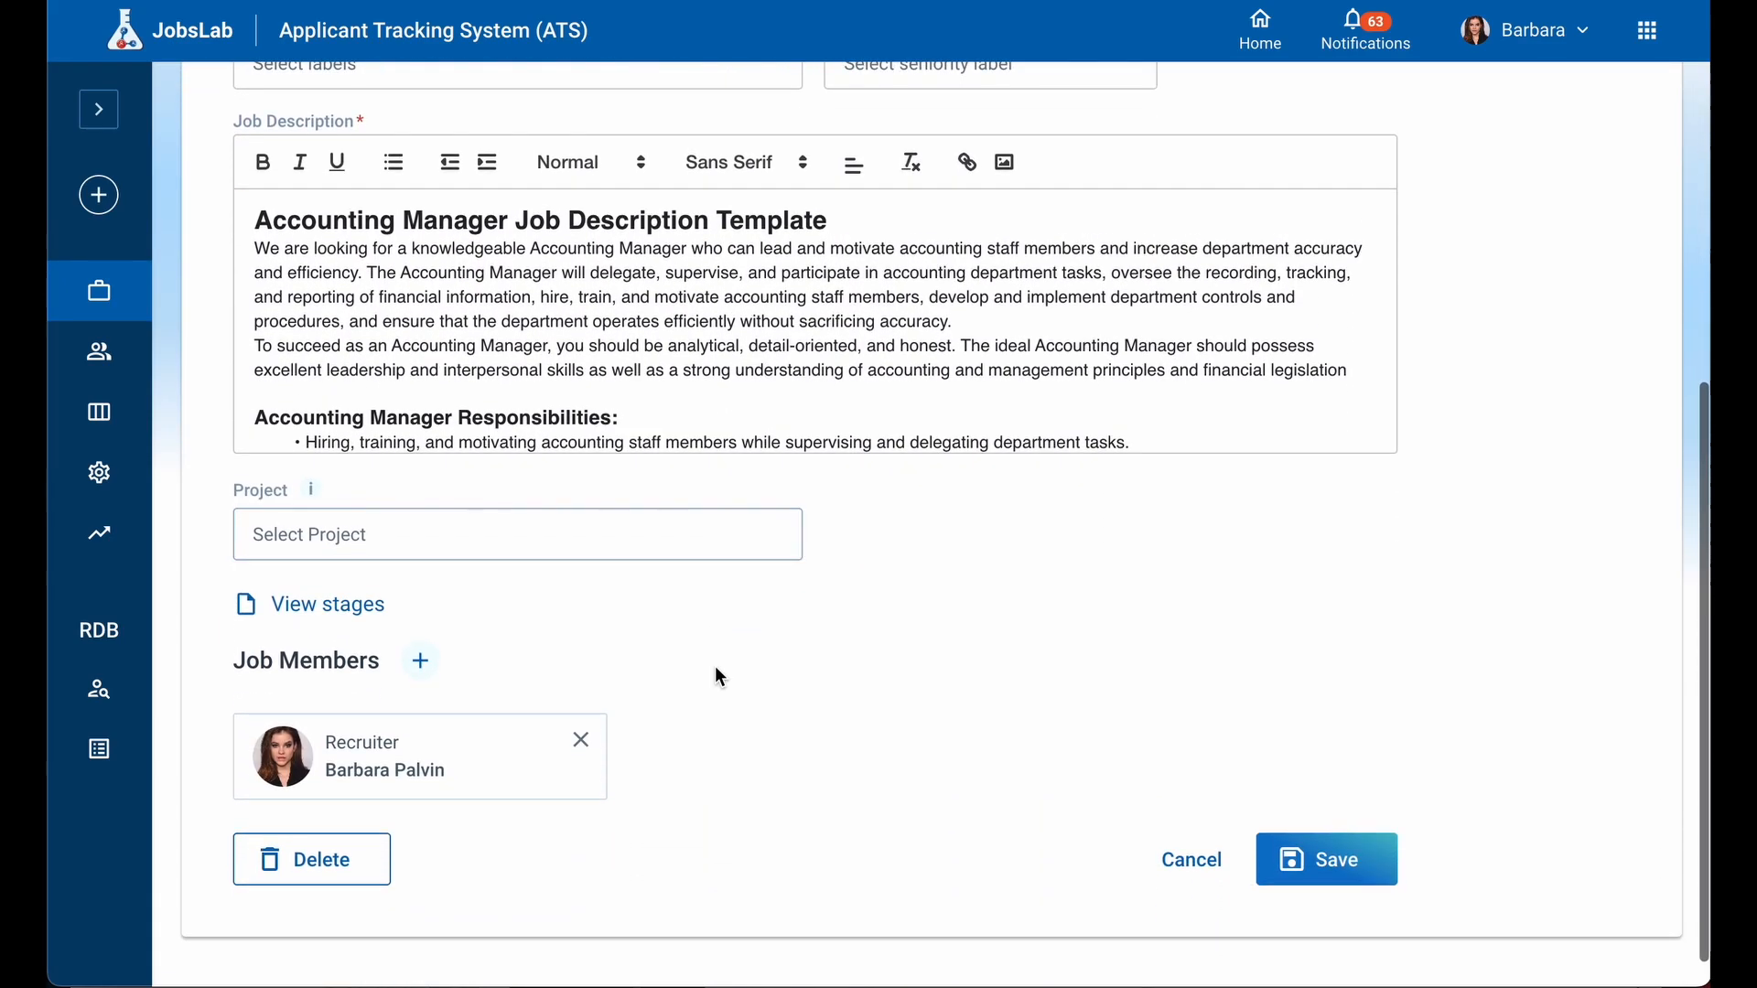
{"action": "left_click", "coordinate": [379, 612]}
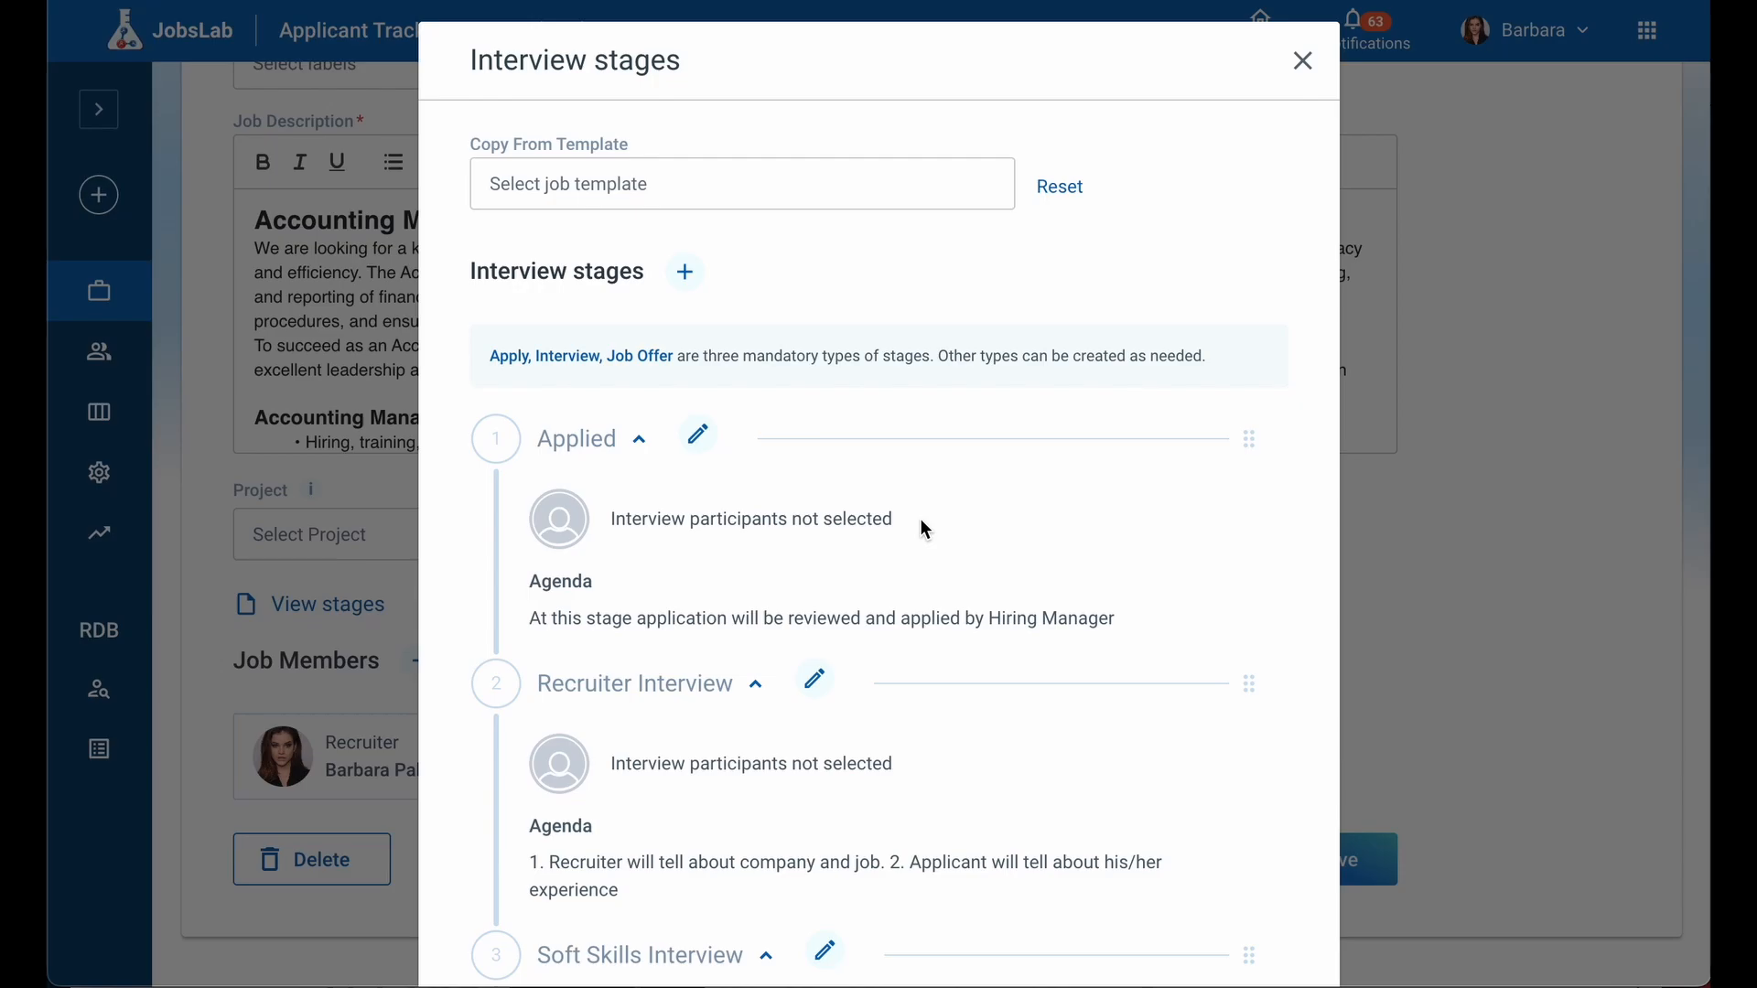
{"action": "scroll", "coordinate": [920, 520], "scroll_direction": "down", "scroll_amount": 7}
{"action": "scroll", "coordinate": [922, 523], "scroll_direction": "down", "scroll_amount": 8}
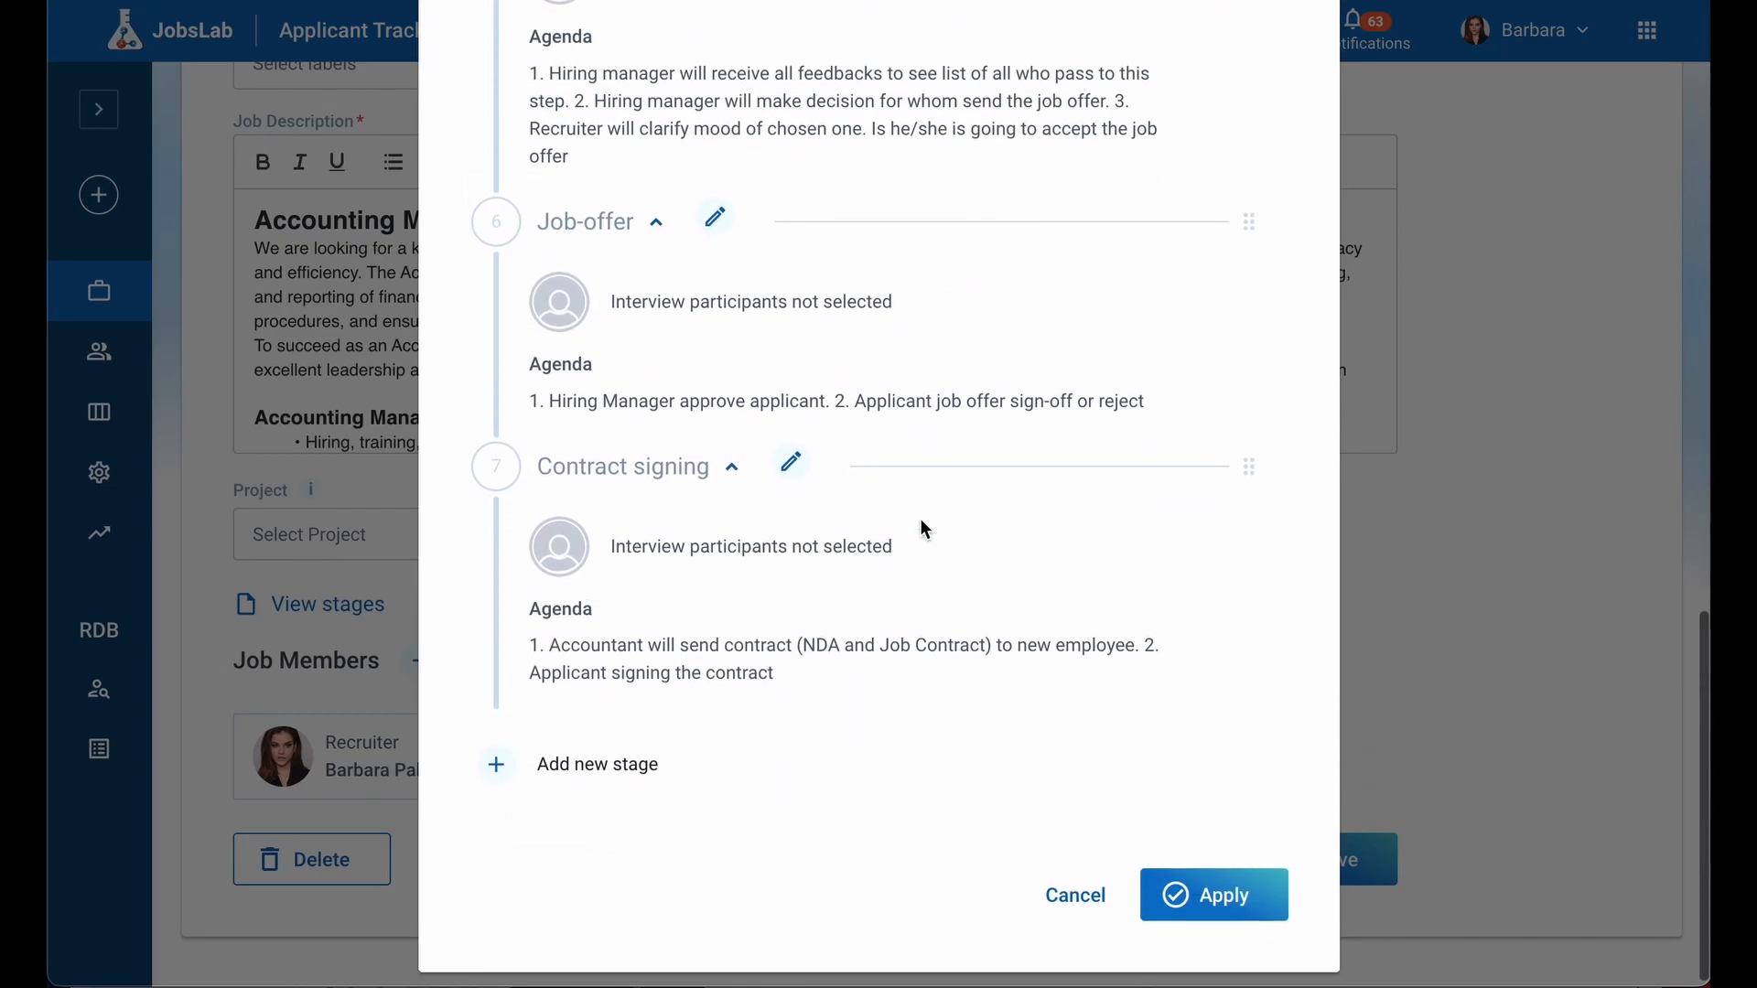
{"action": "scroll", "coordinate": [922, 523], "scroll_direction": "up", "scroll_amount": 15}
{"action": "scroll", "coordinate": [921, 520], "scroll_direction": "up", "scroll_amount": 2}
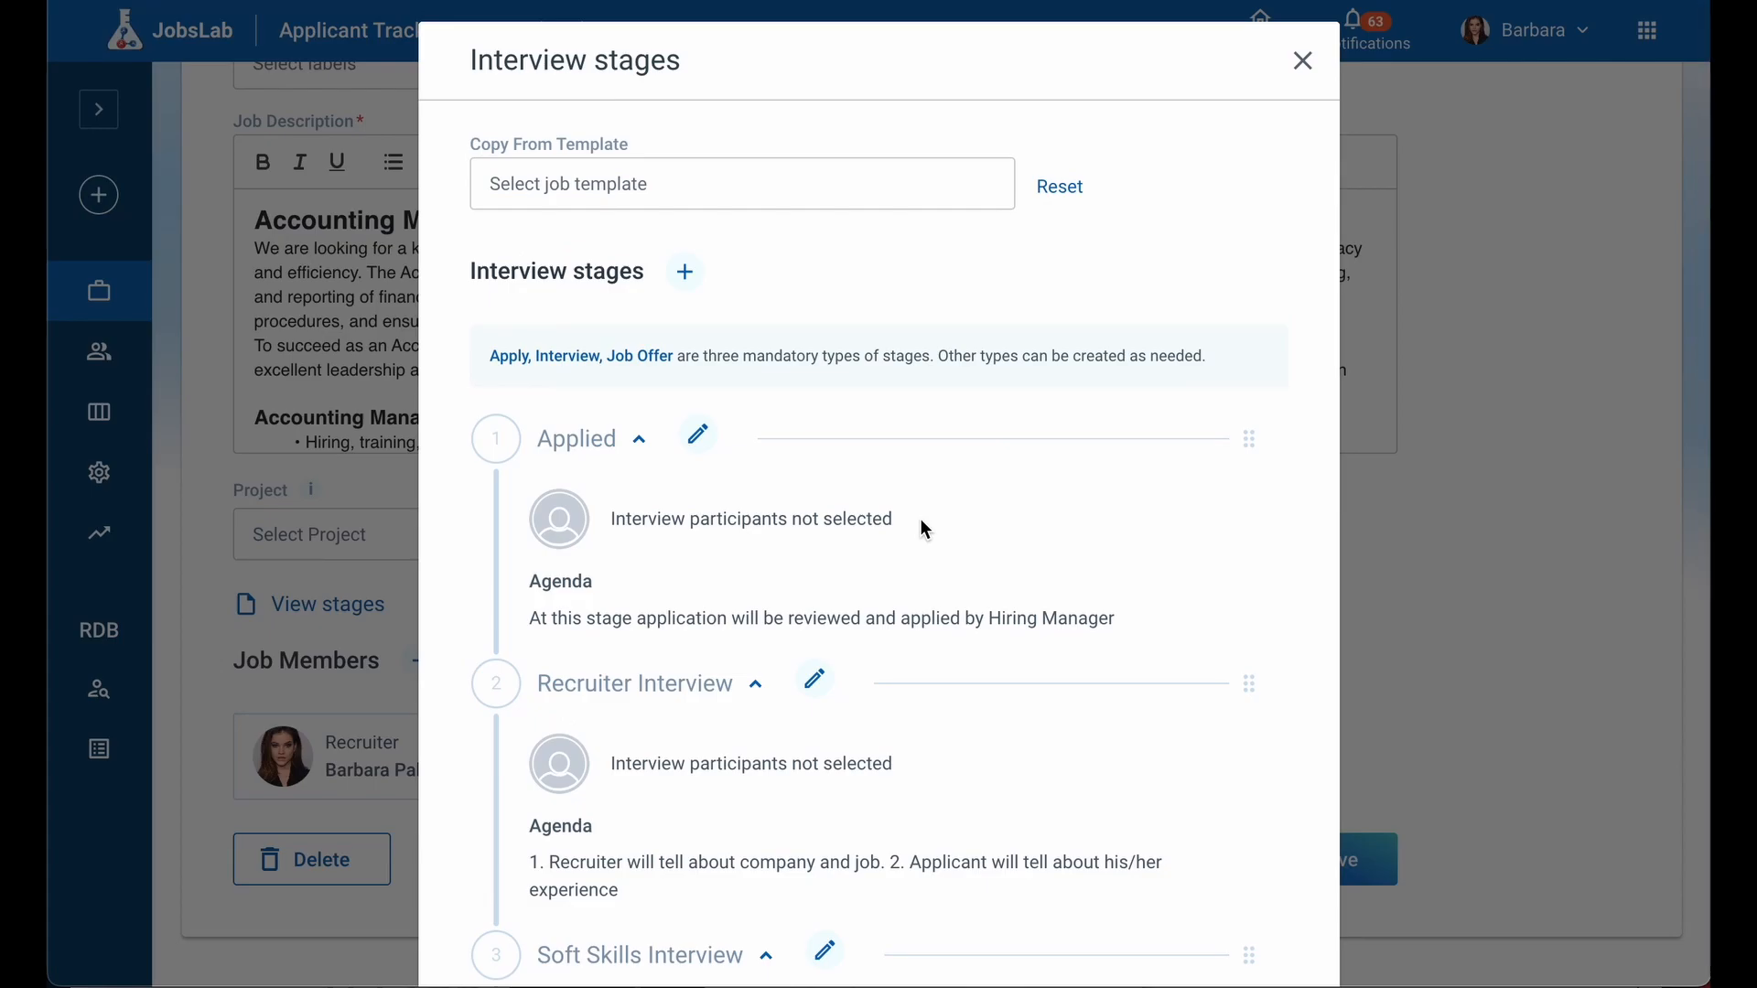
Move the Soft Skills Interview stage ahead of Applied and delete it from the interview stages
{"action": "scroll", "coordinate": [920, 518], "scroll_direction": "down", "scroll_amount": 2}
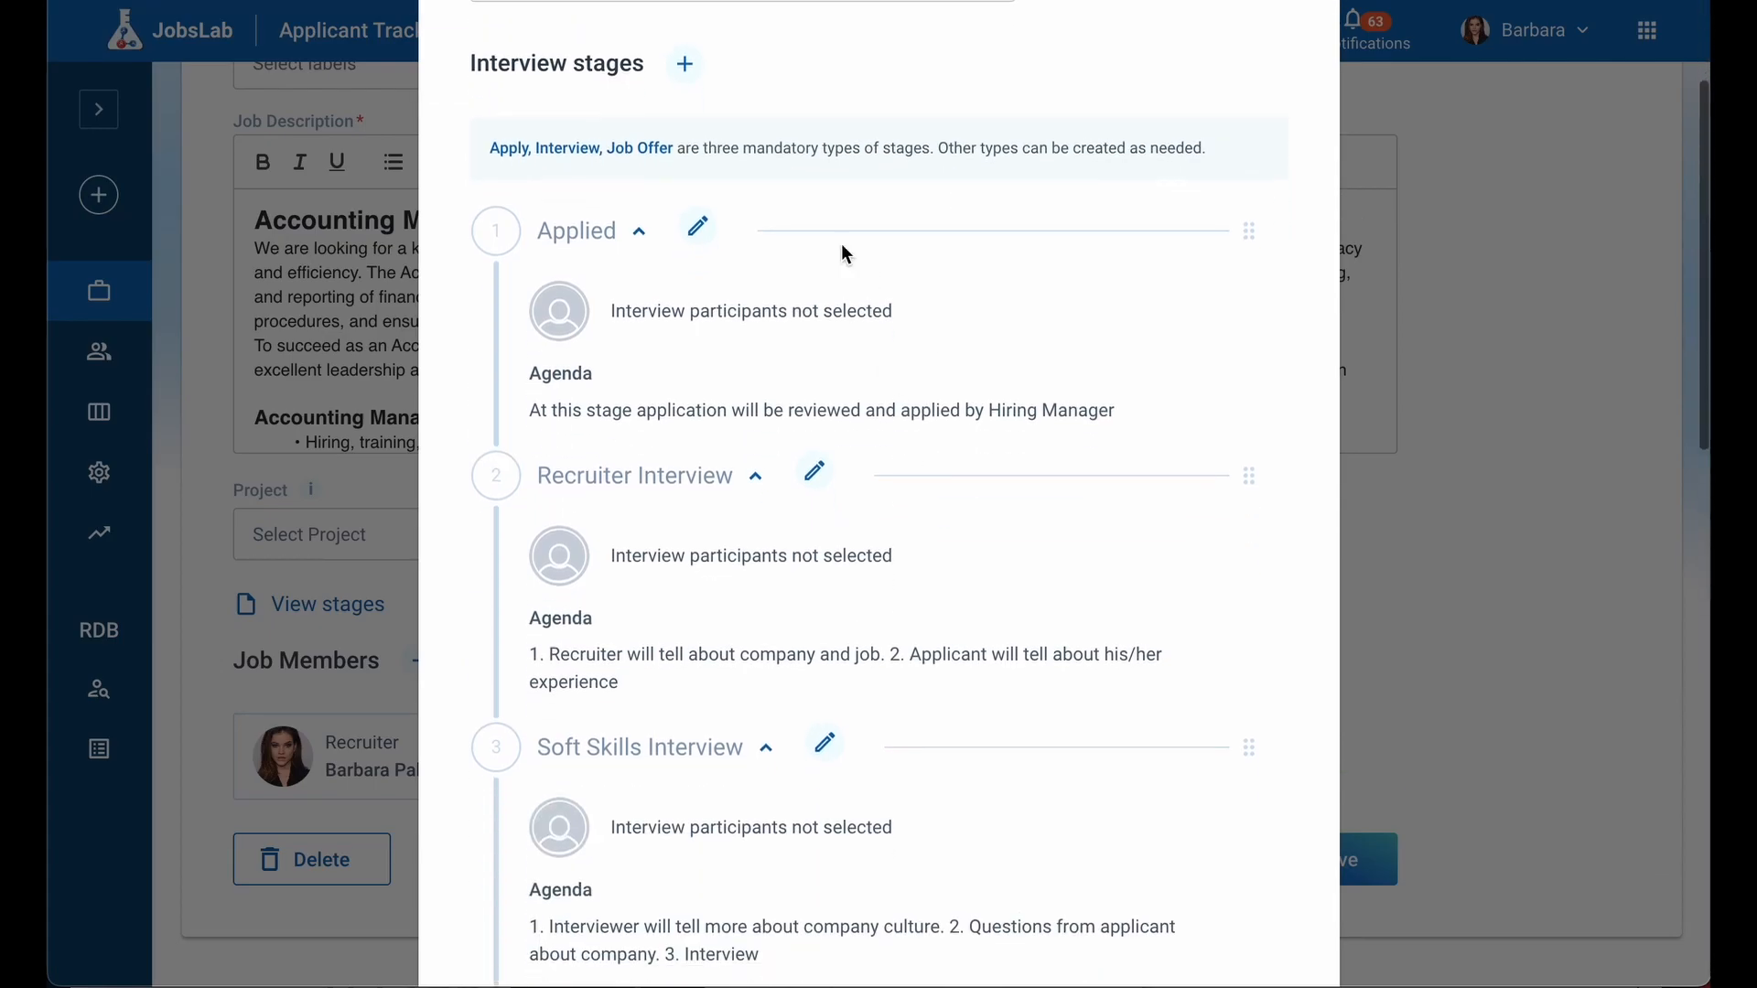
{"action": "left_click_drag", "start_coordinate": [1238, 477], "coordinate": [1204, 416]}
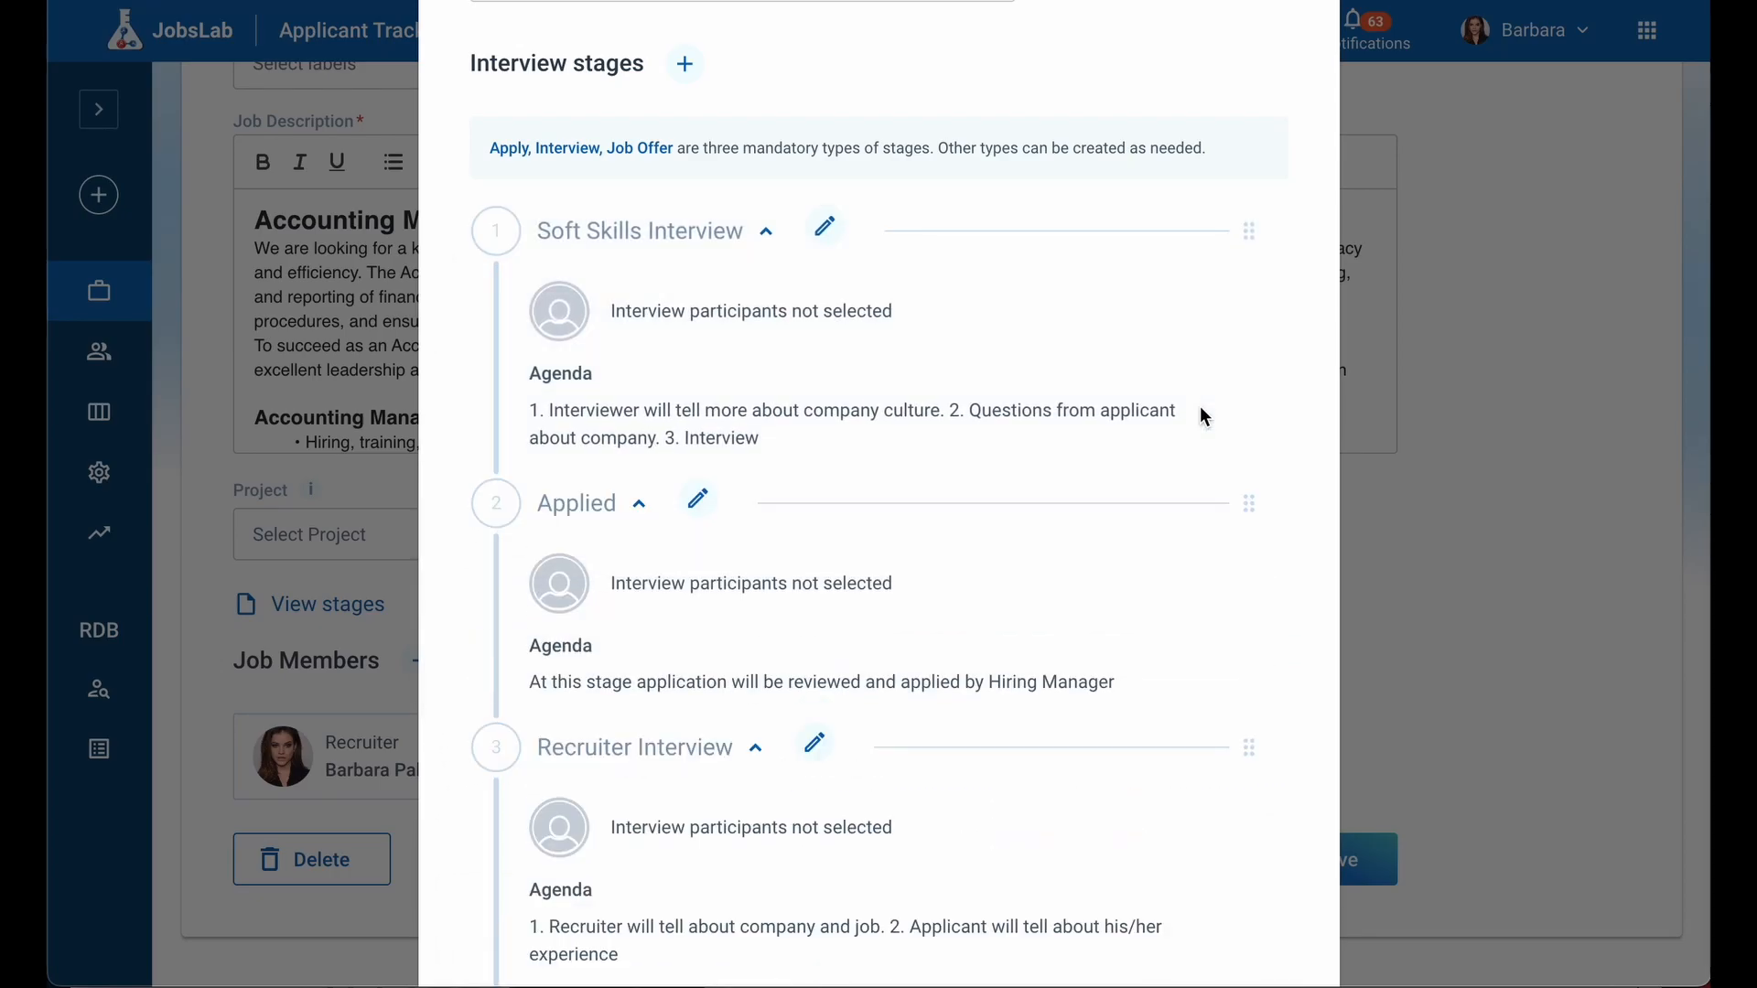
{"action": "left_click", "coordinate": [829, 228]}
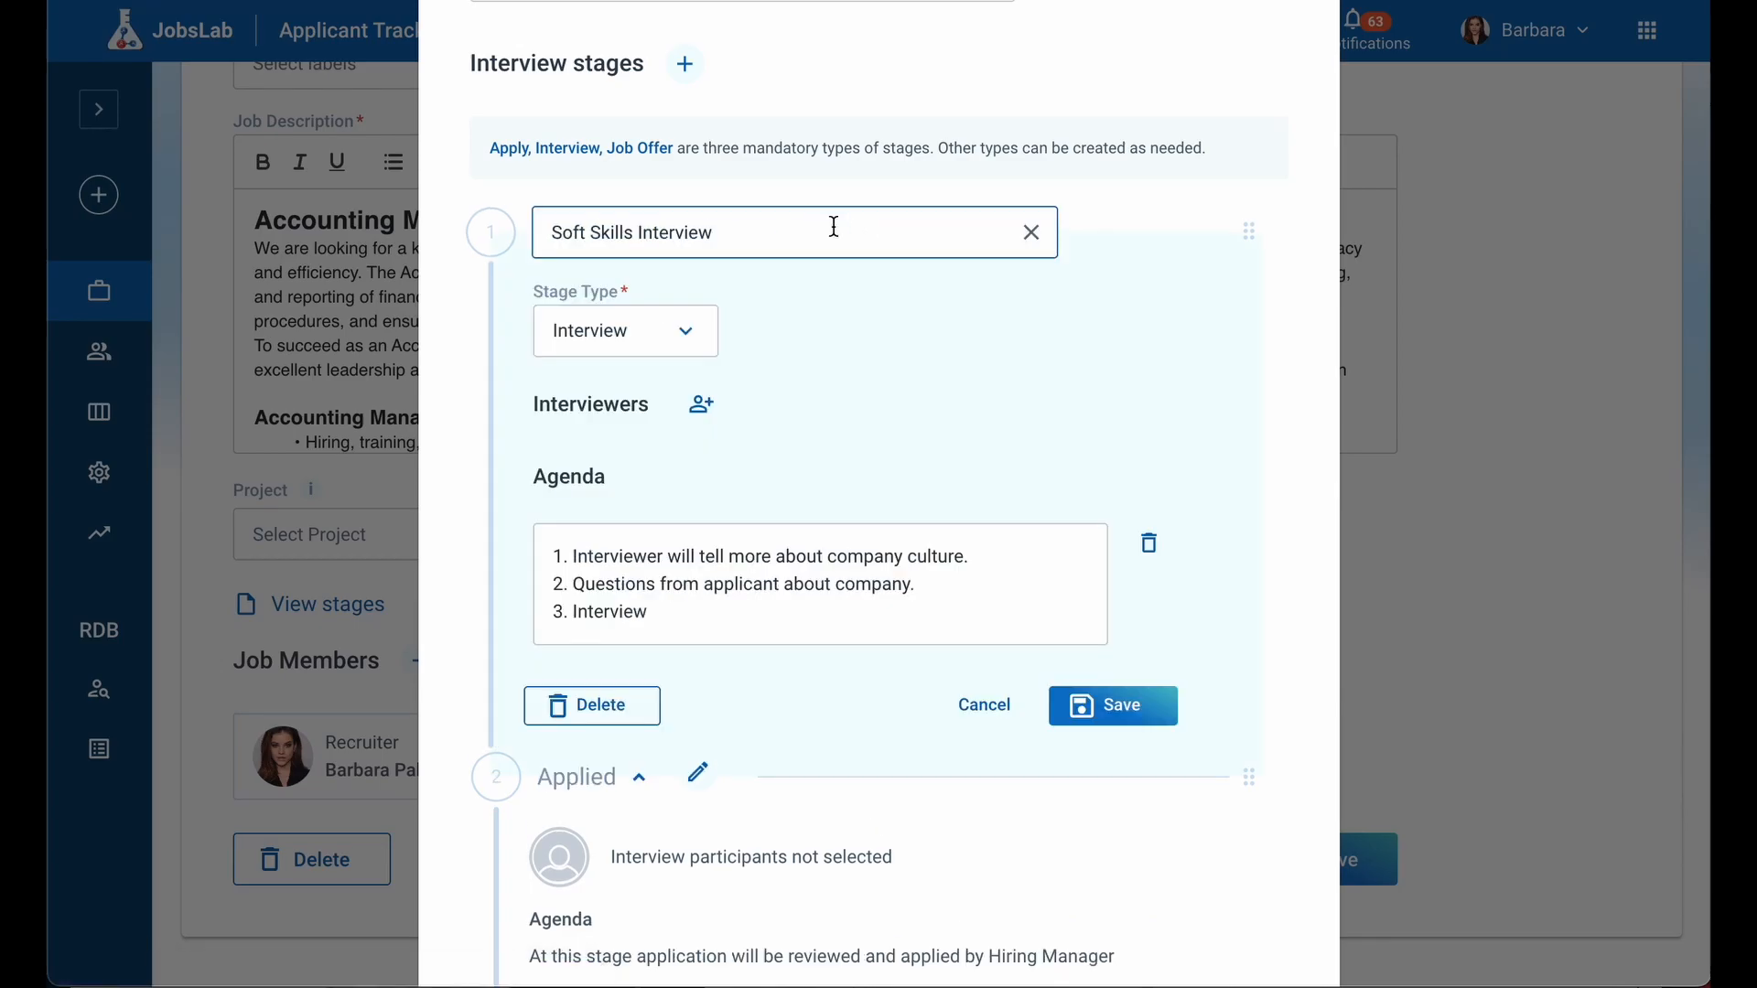
{"action": "left_click", "coordinate": [571, 708]}
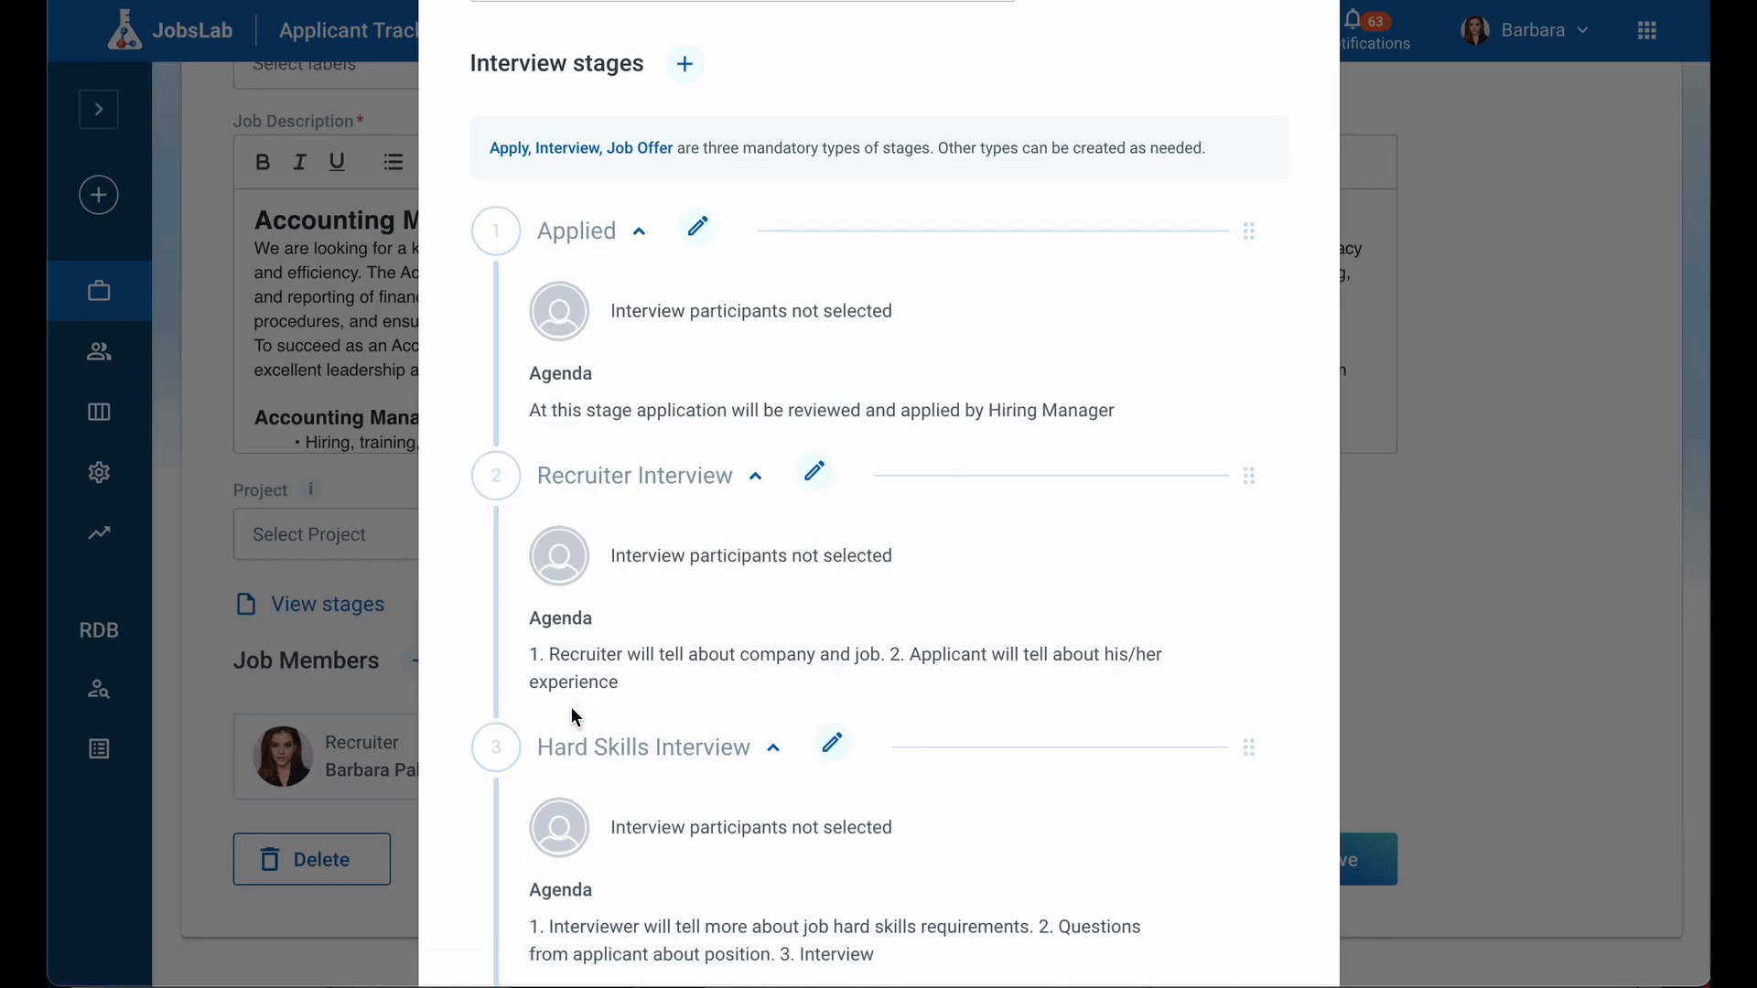
Try renaming the Applied stage to Screening and adding an interviewer field, view its stage types, and discard the edits
{"action": "left_click", "coordinate": [698, 227]}
{"action": "left_click_drag", "start_coordinate": [623, 236], "coordinate": [537, 218]}
{"action": "type", "text": "Screening"}
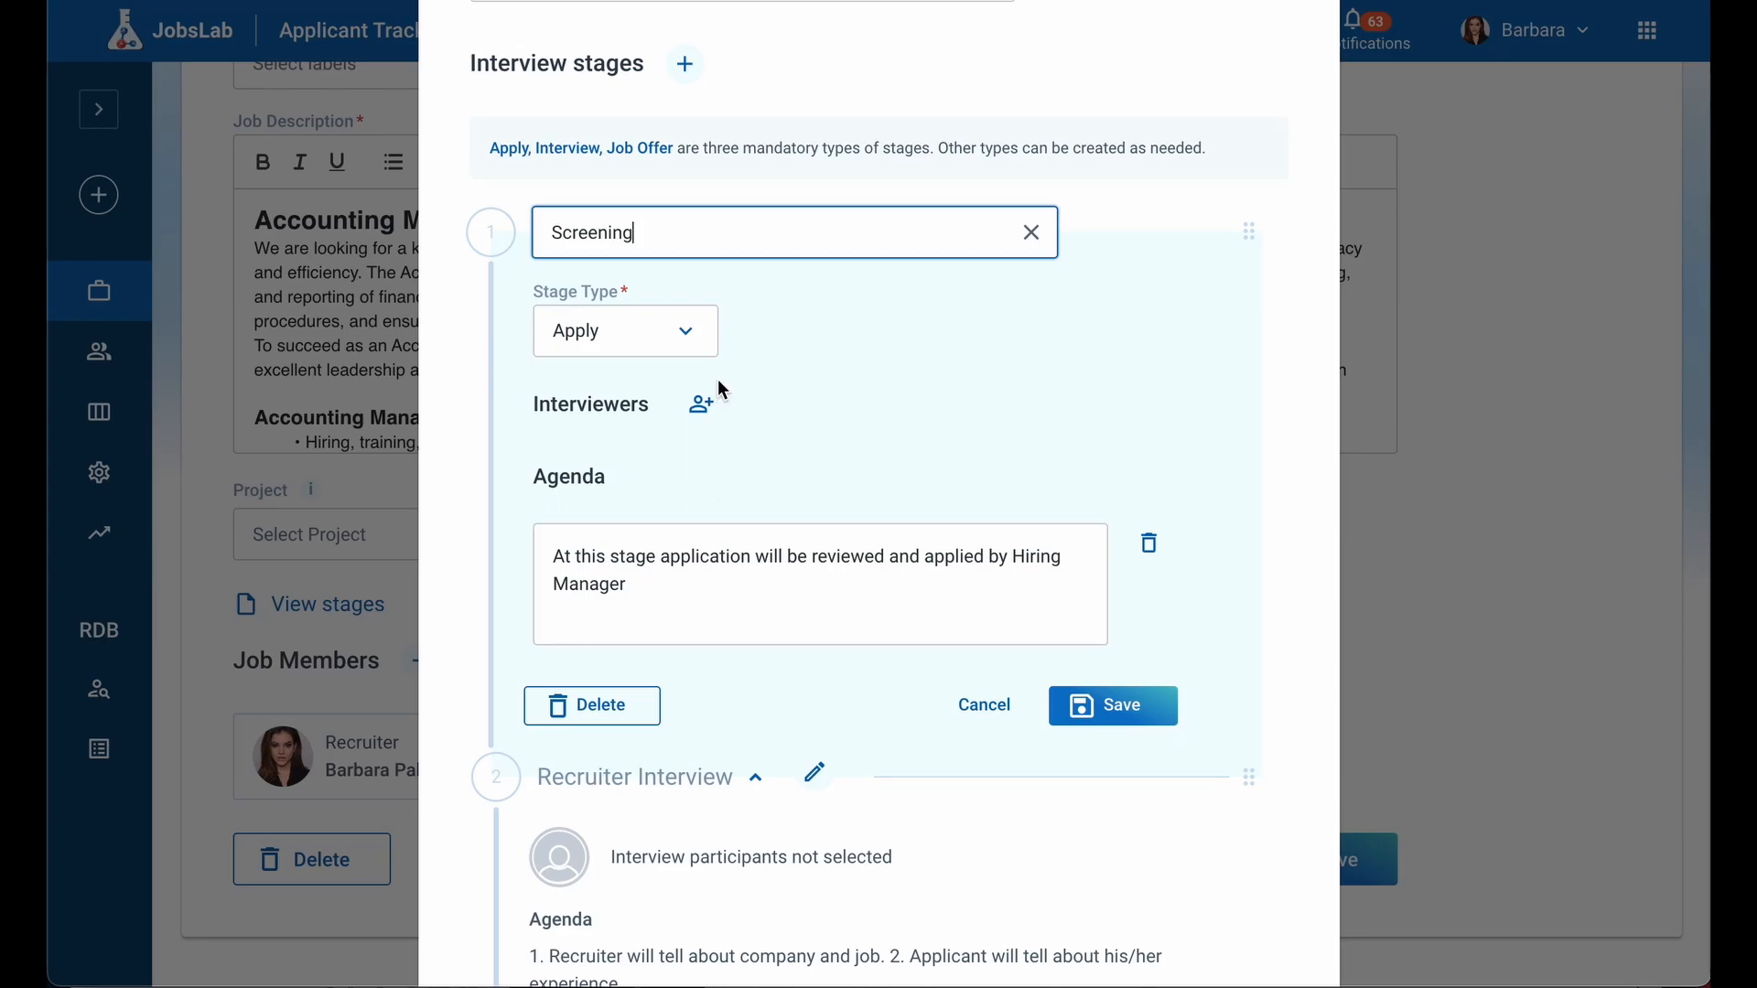
{"action": "left_click", "coordinate": [701, 405]}
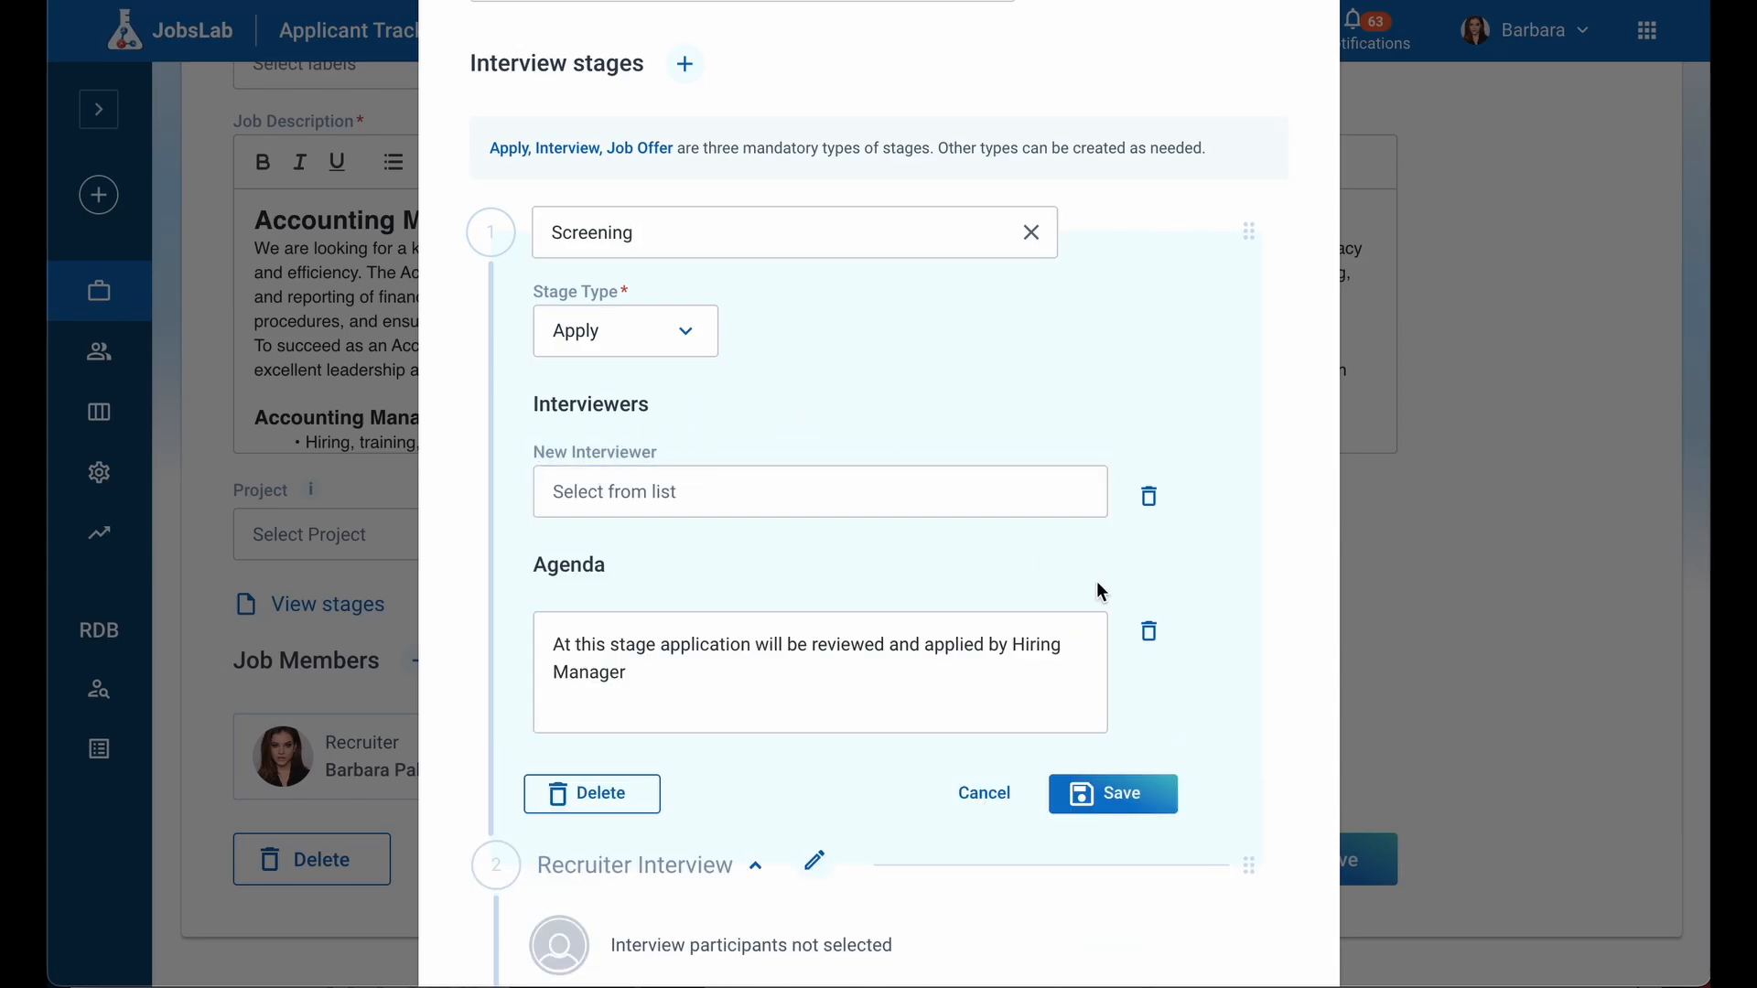
{"action": "left_click", "coordinate": [692, 333]}
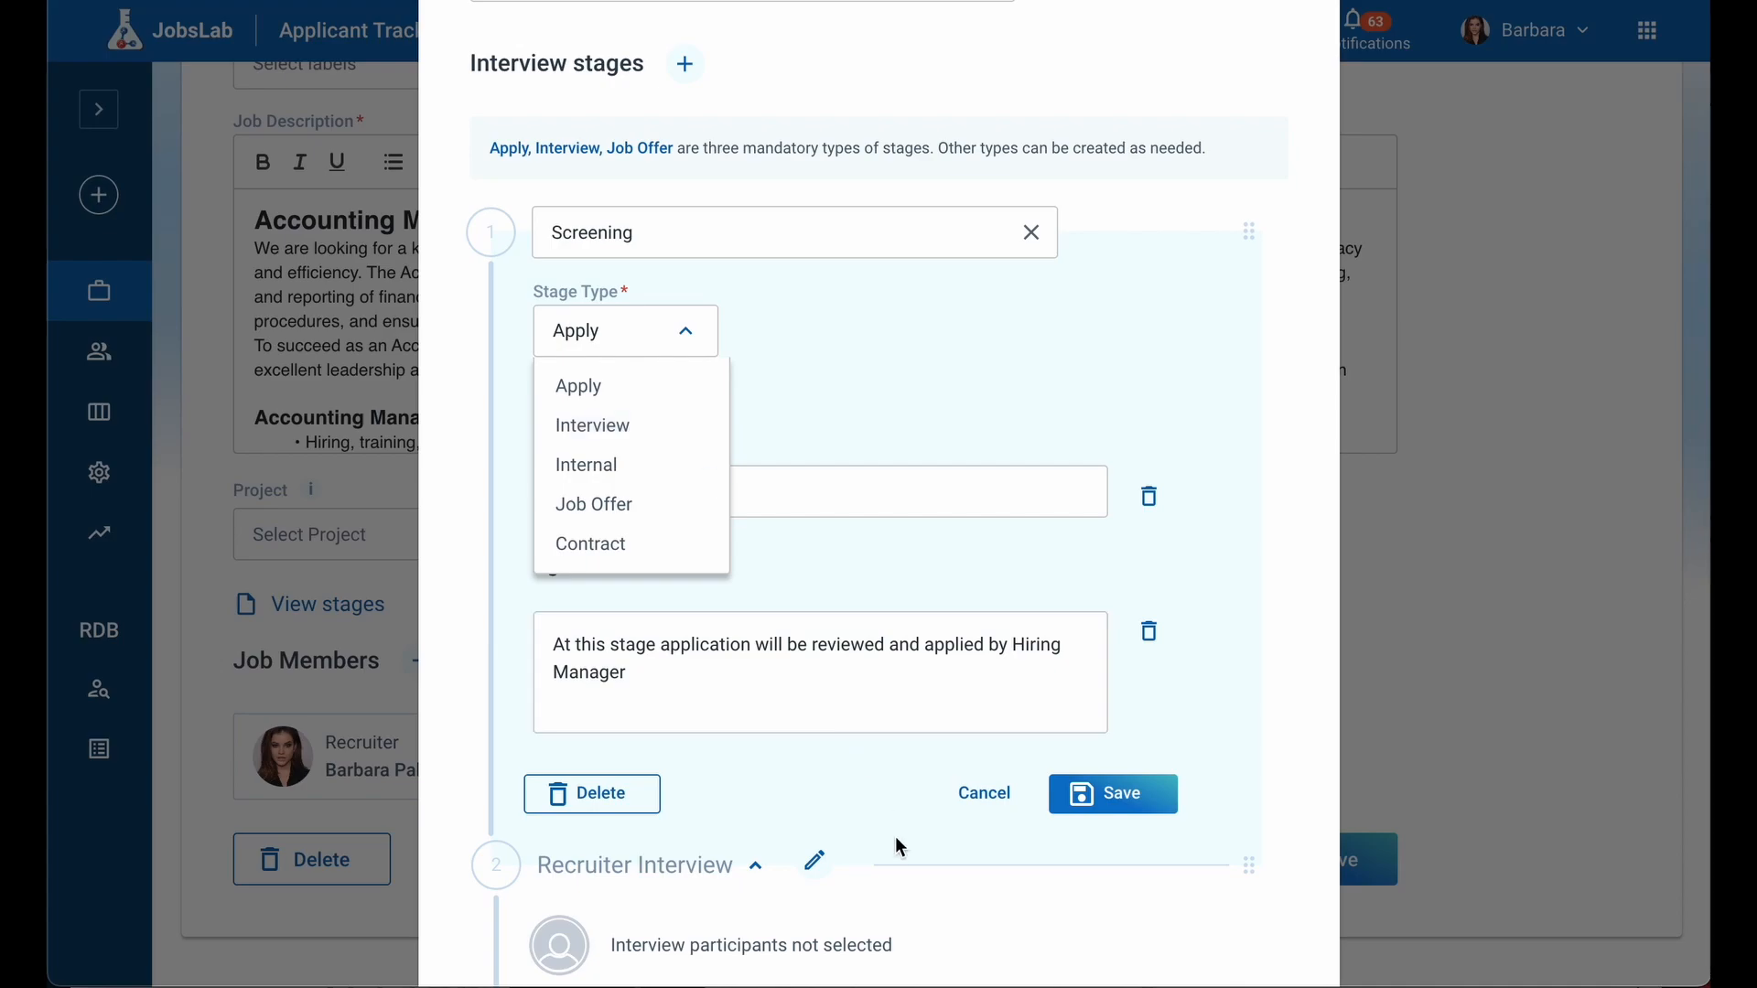
{"action": "left_click", "coordinate": [994, 802]}
Examine the editable details of the Recruiter Interview and Hard Skills Interview stages without changing them
{"action": "scroll", "coordinate": [840, 648], "scroll_direction": "down", "scroll_amount": 2}
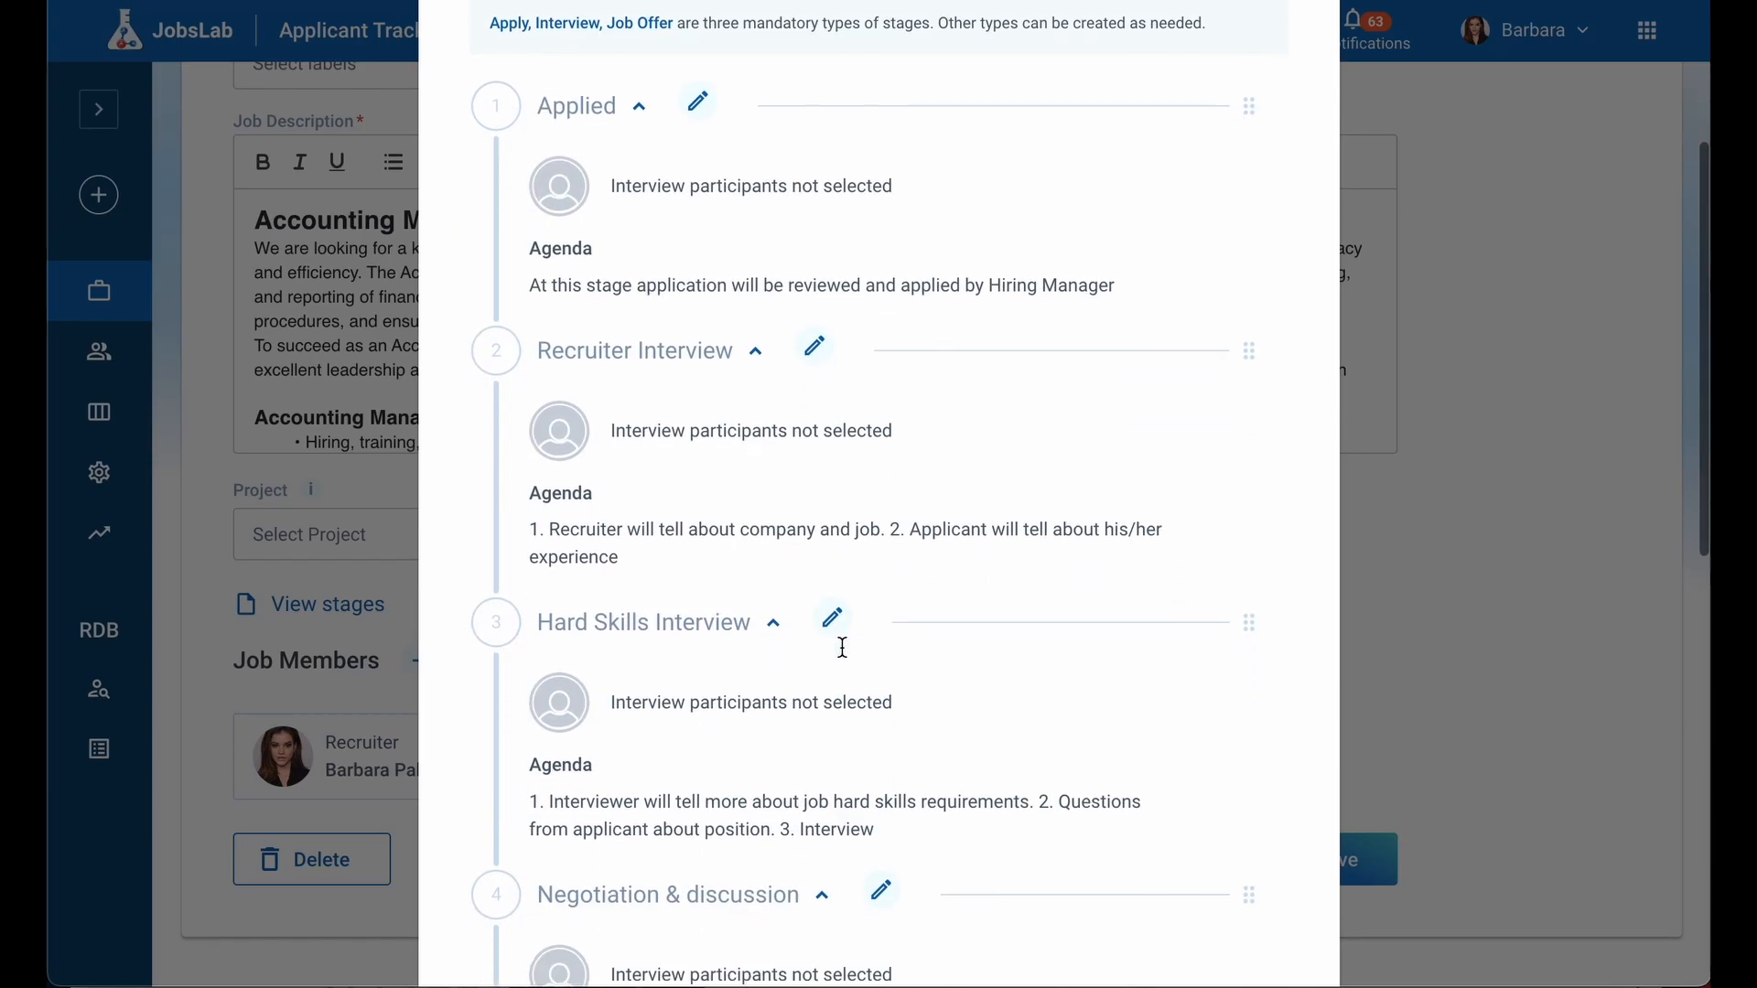
{"action": "left_click", "coordinate": [813, 344]}
{"action": "left_click", "coordinate": [982, 821]}
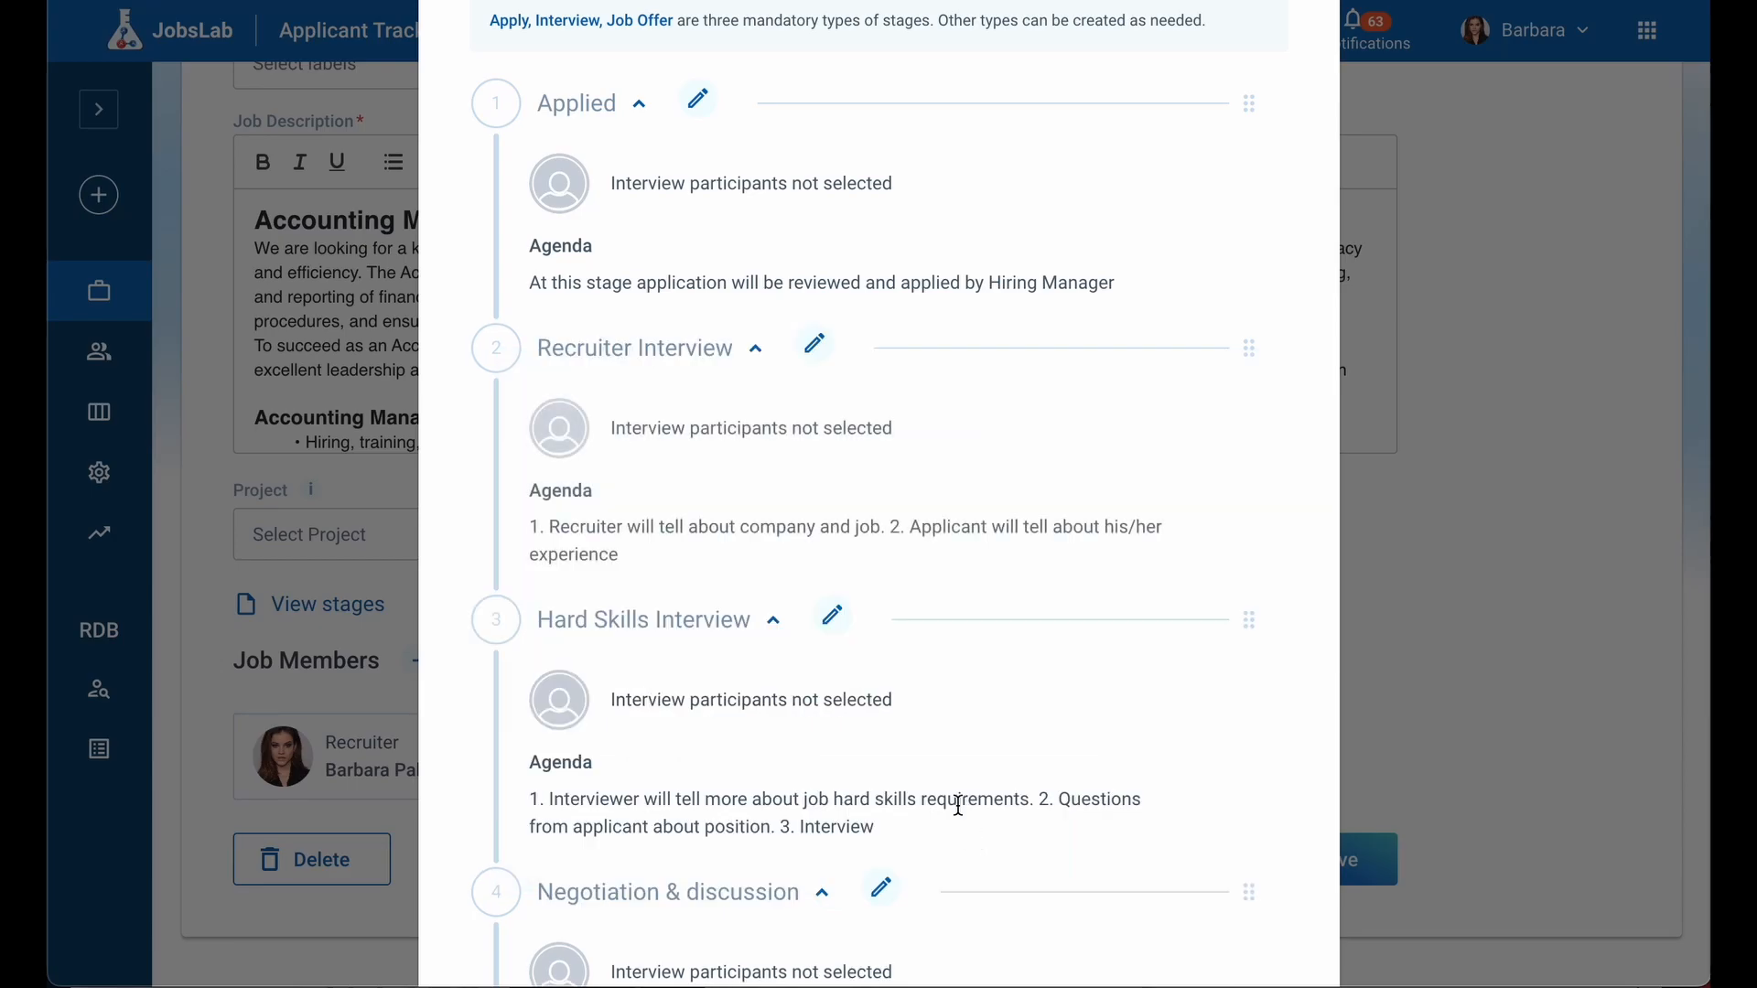
{"action": "left_click", "coordinate": [831, 620]}
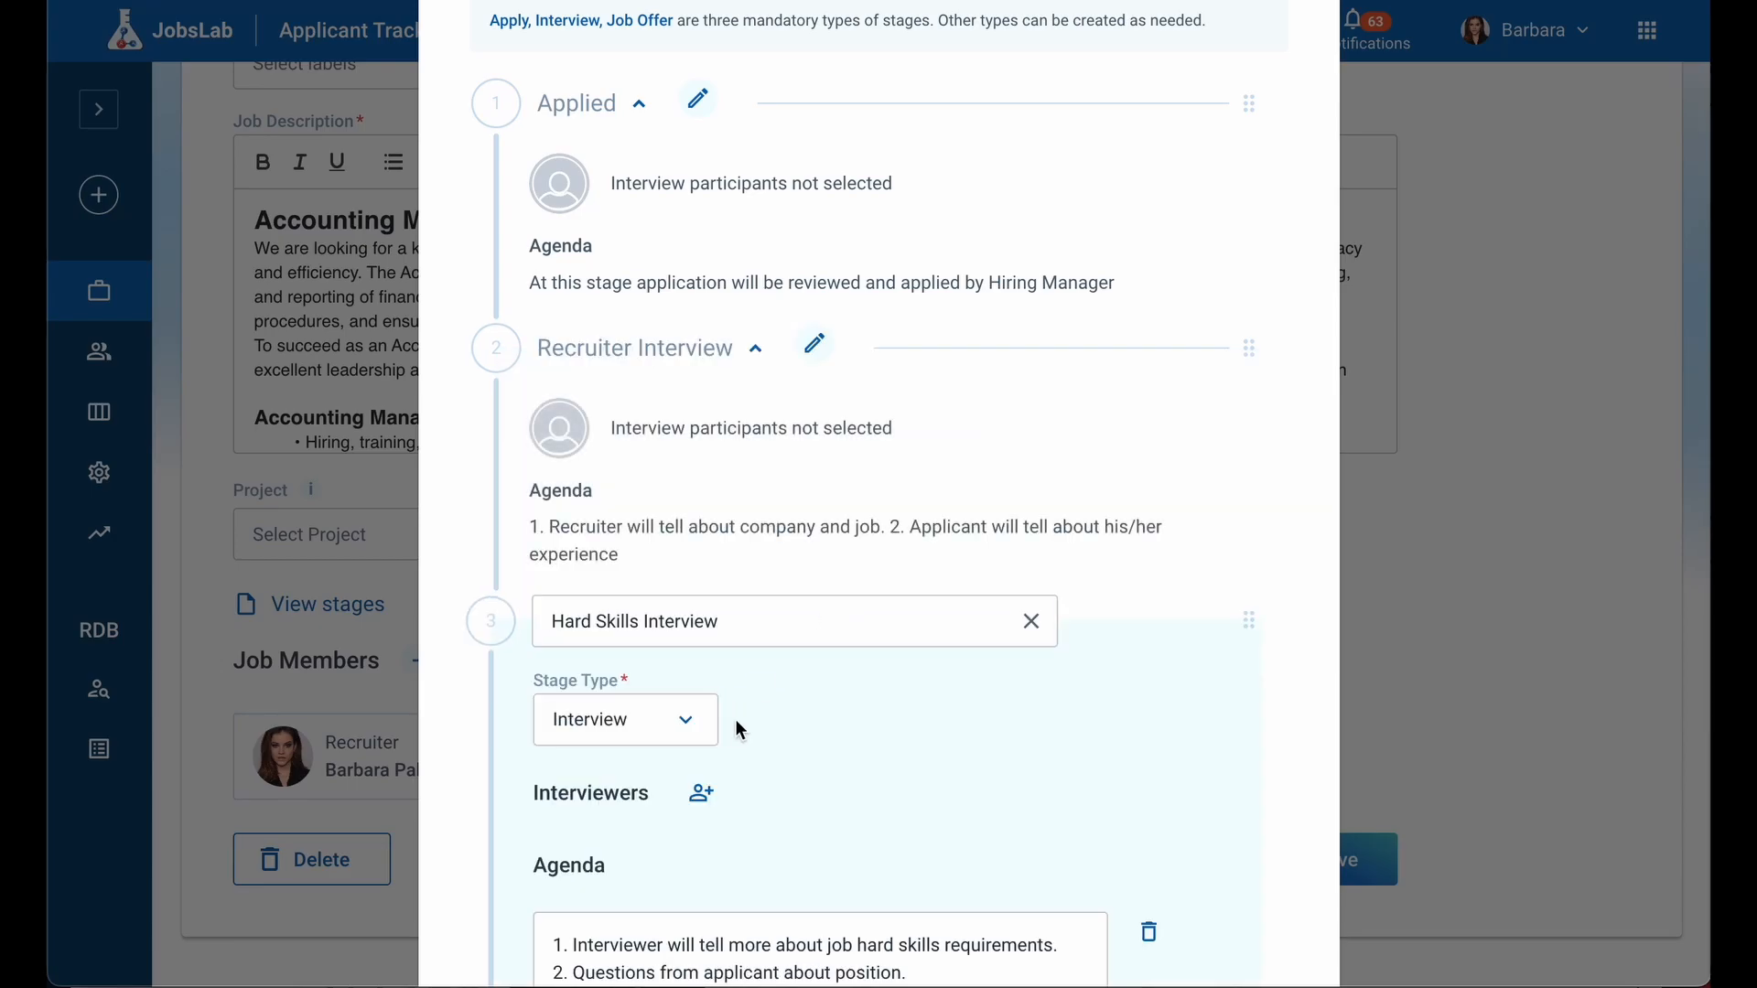
{"action": "scroll", "coordinate": [832, 704], "scroll_direction": "down", "scroll_amount": 3}
{"action": "left_click", "coordinate": [984, 881]}
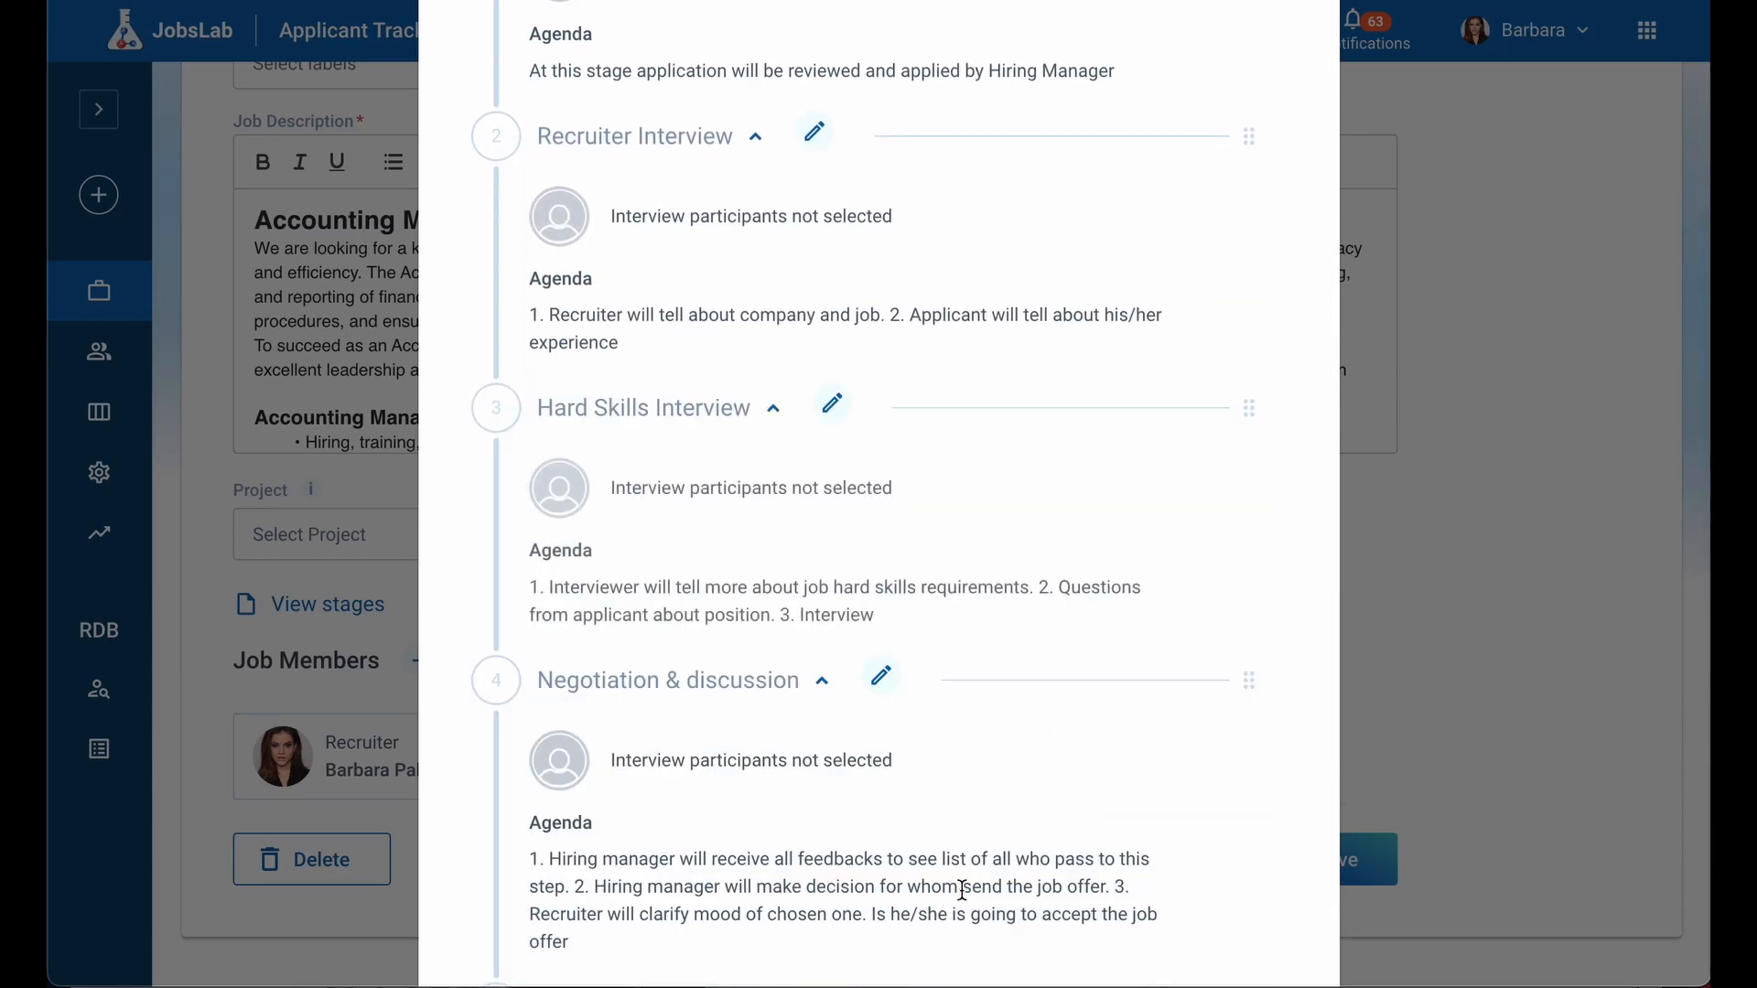
Examine the stage types available for the Recruiter Interview stage and leave it without changes
{"action": "left_click", "coordinate": [815, 133]}
{"action": "left_click", "coordinate": [685, 236]}
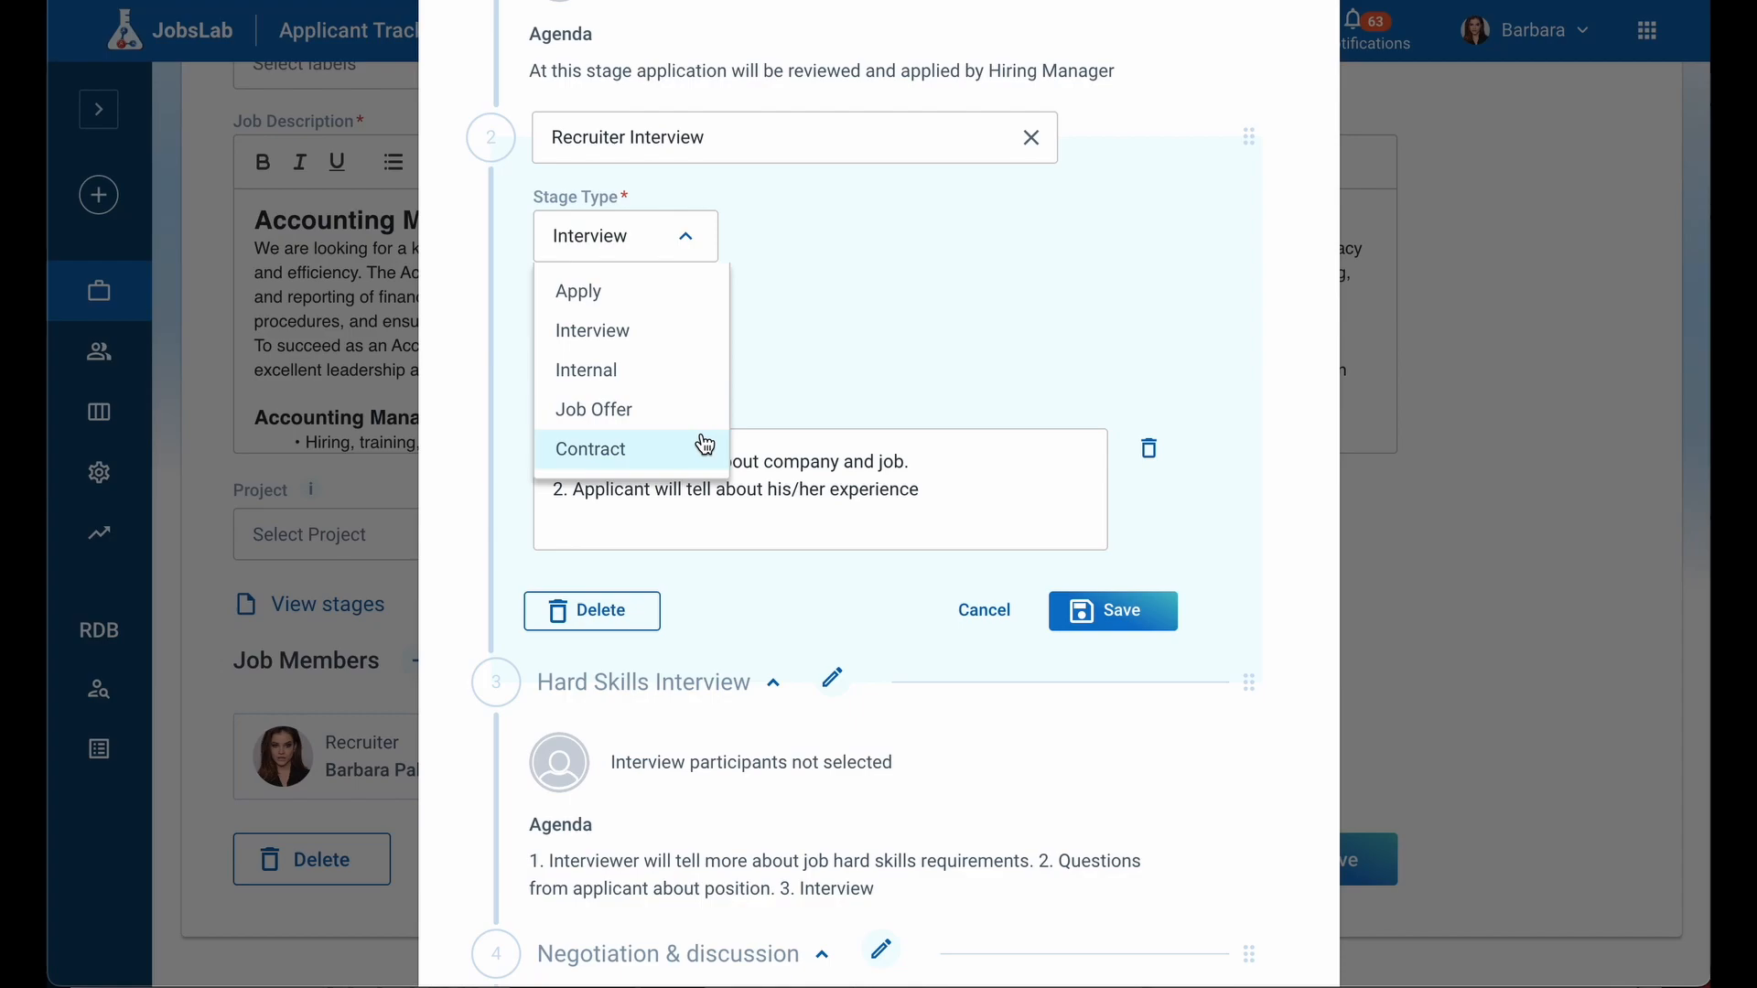
{"action": "left_click", "coordinate": [969, 593]}
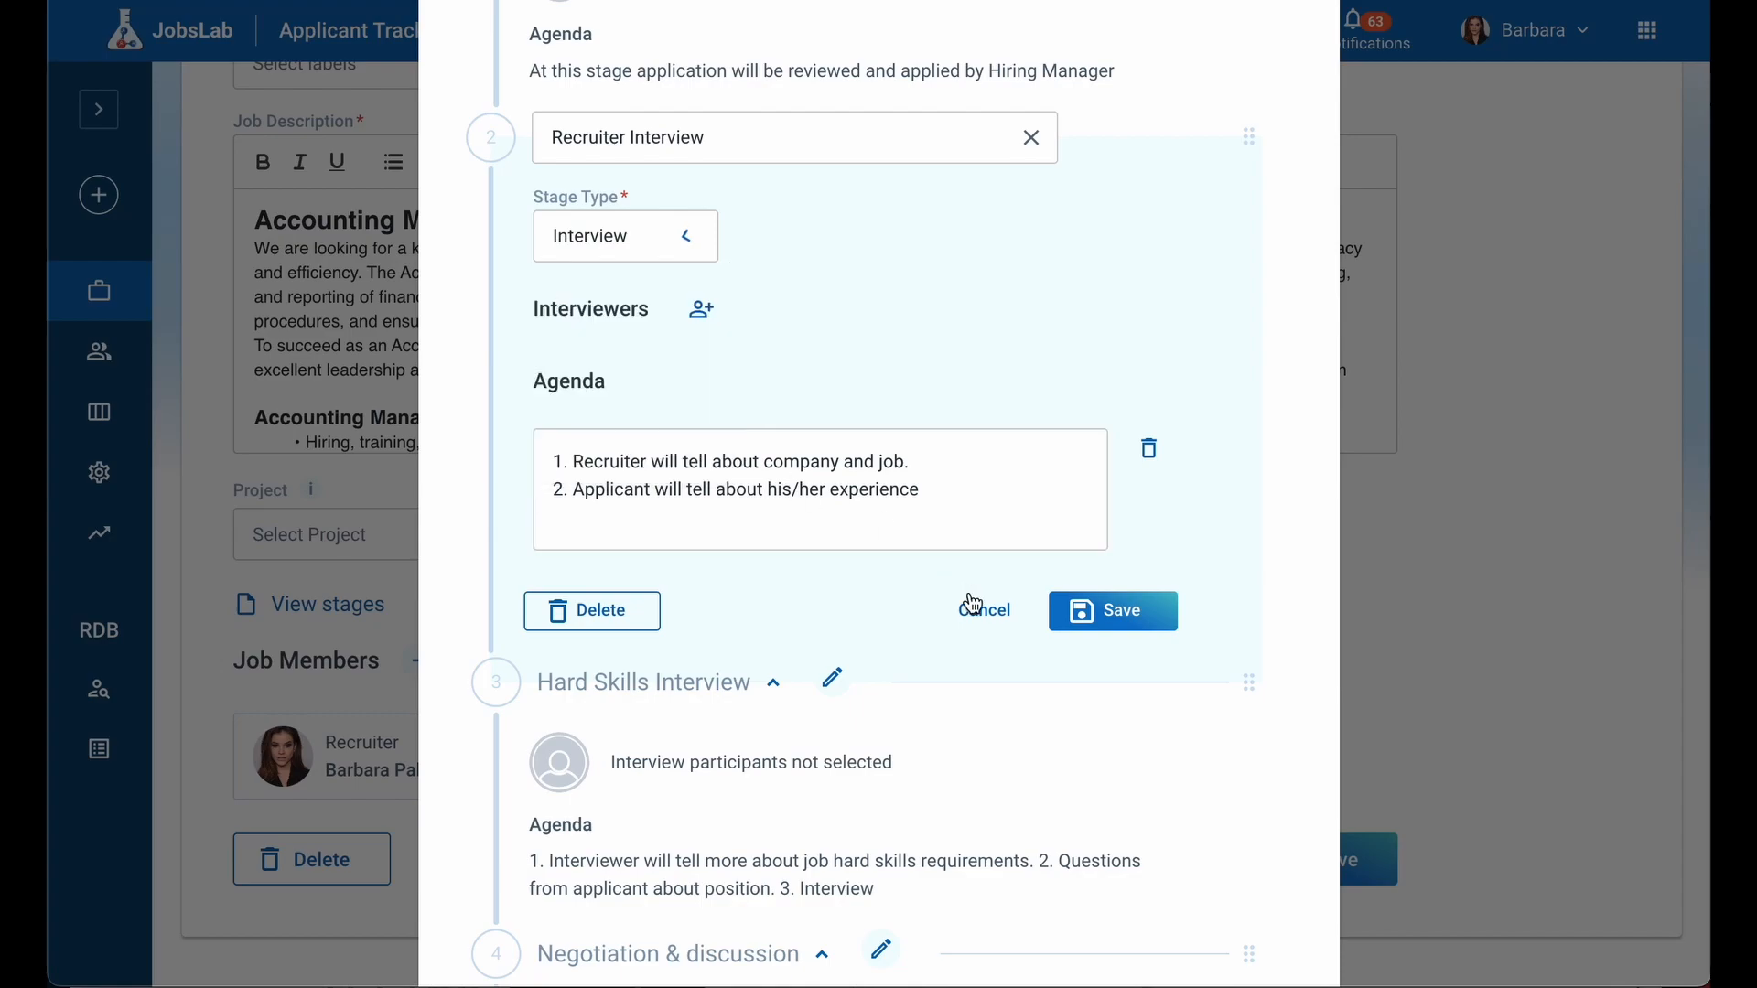
{"action": "left_click", "coordinate": [970, 596]}
Apply the revised interview stages and save the Head of Accounting job
{"action": "scroll", "coordinate": [968, 593], "scroll_direction": "up", "scroll_amount": 6}
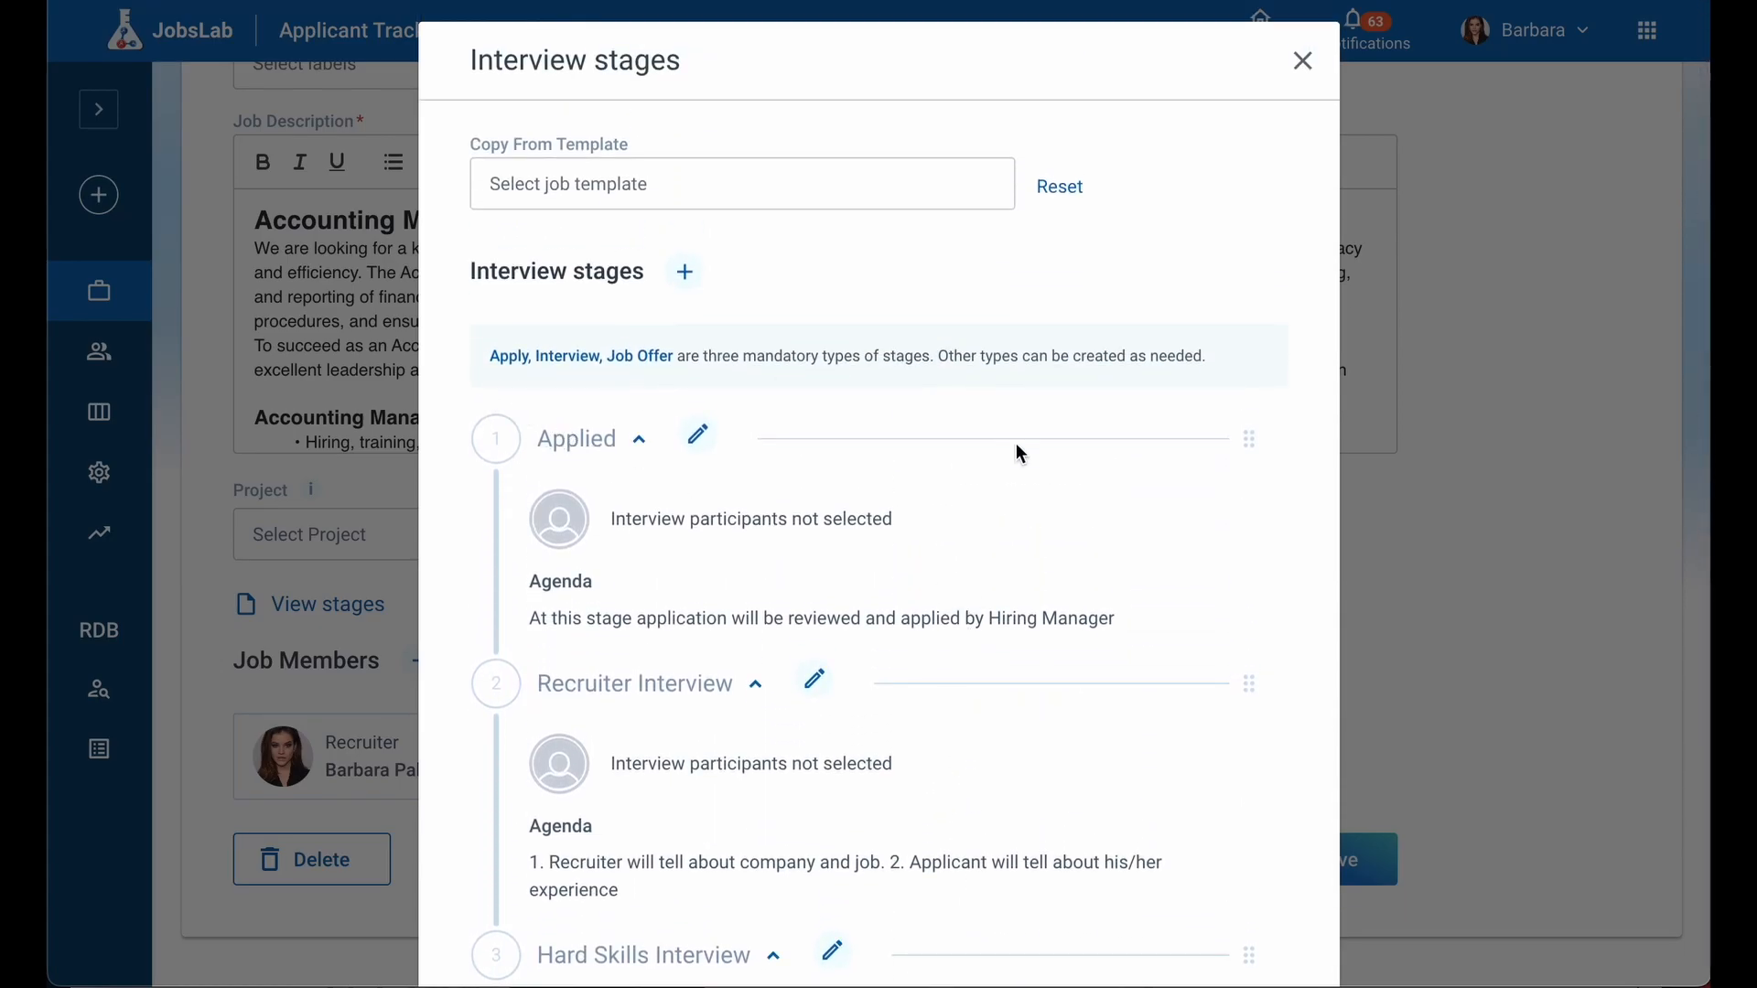
{"action": "scroll", "coordinate": [1021, 453], "scroll_direction": "down", "scroll_amount": 10}
{"action": "left_click", "coordinate": [1200, 885]}
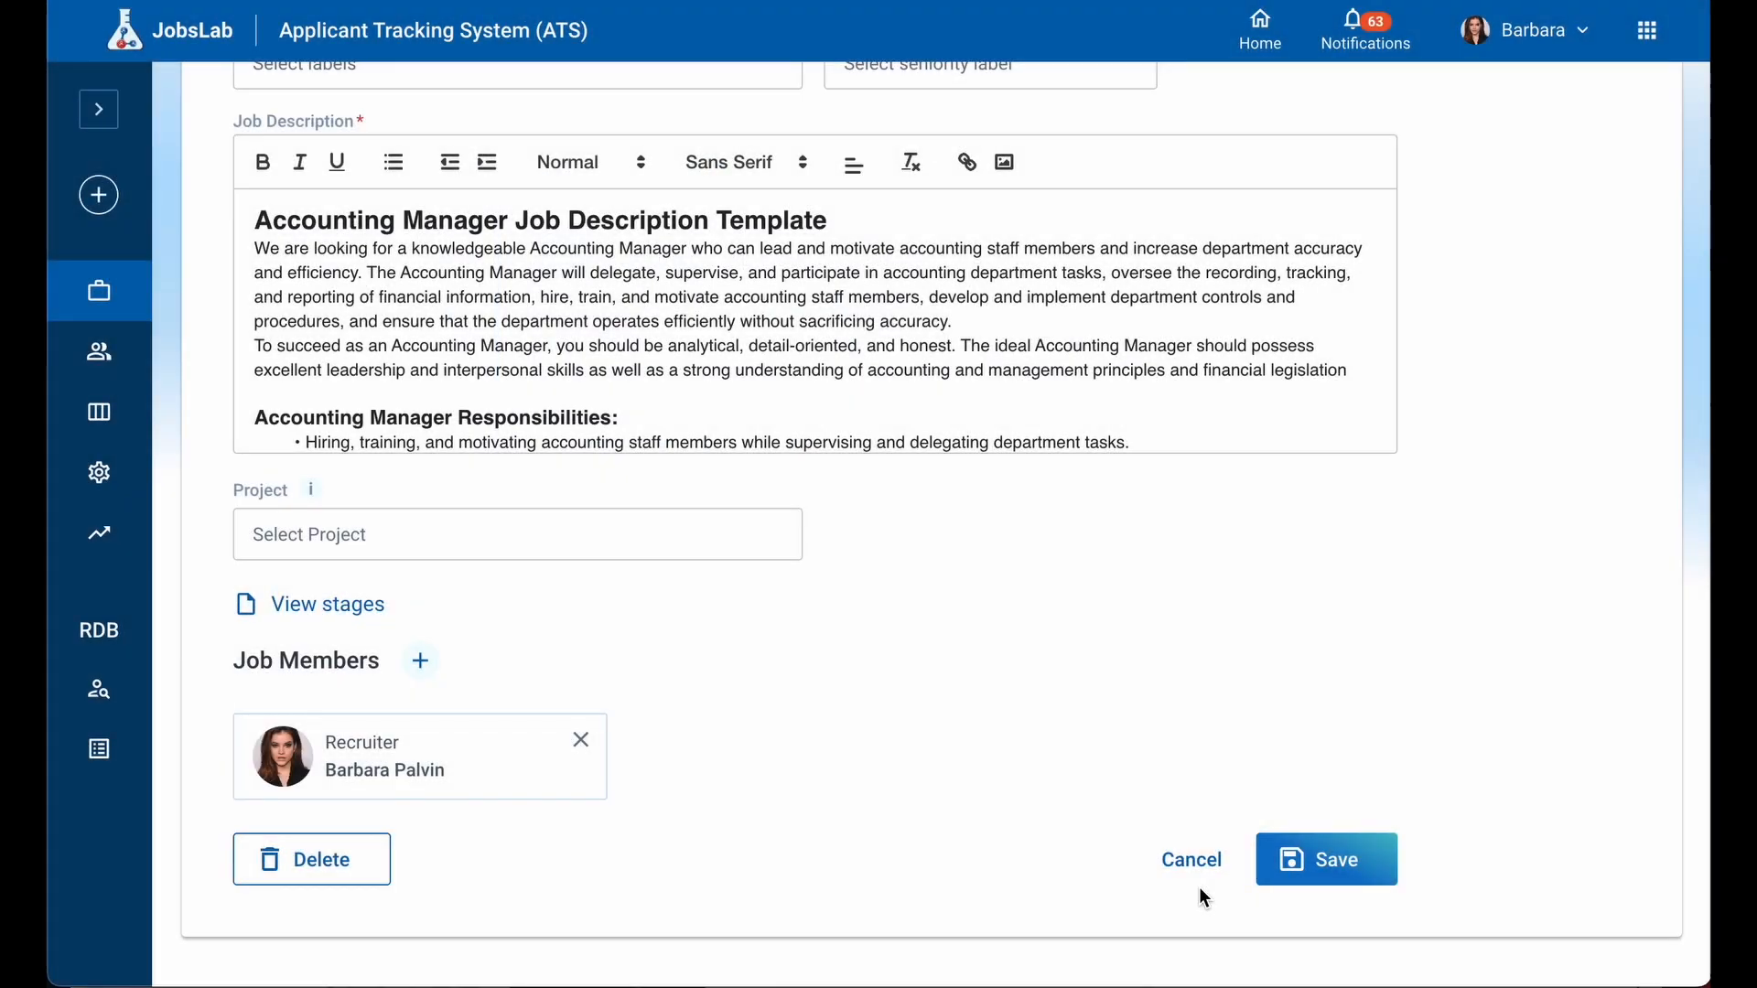
{"action": "left_click", "coordinate": [1299, 857]}
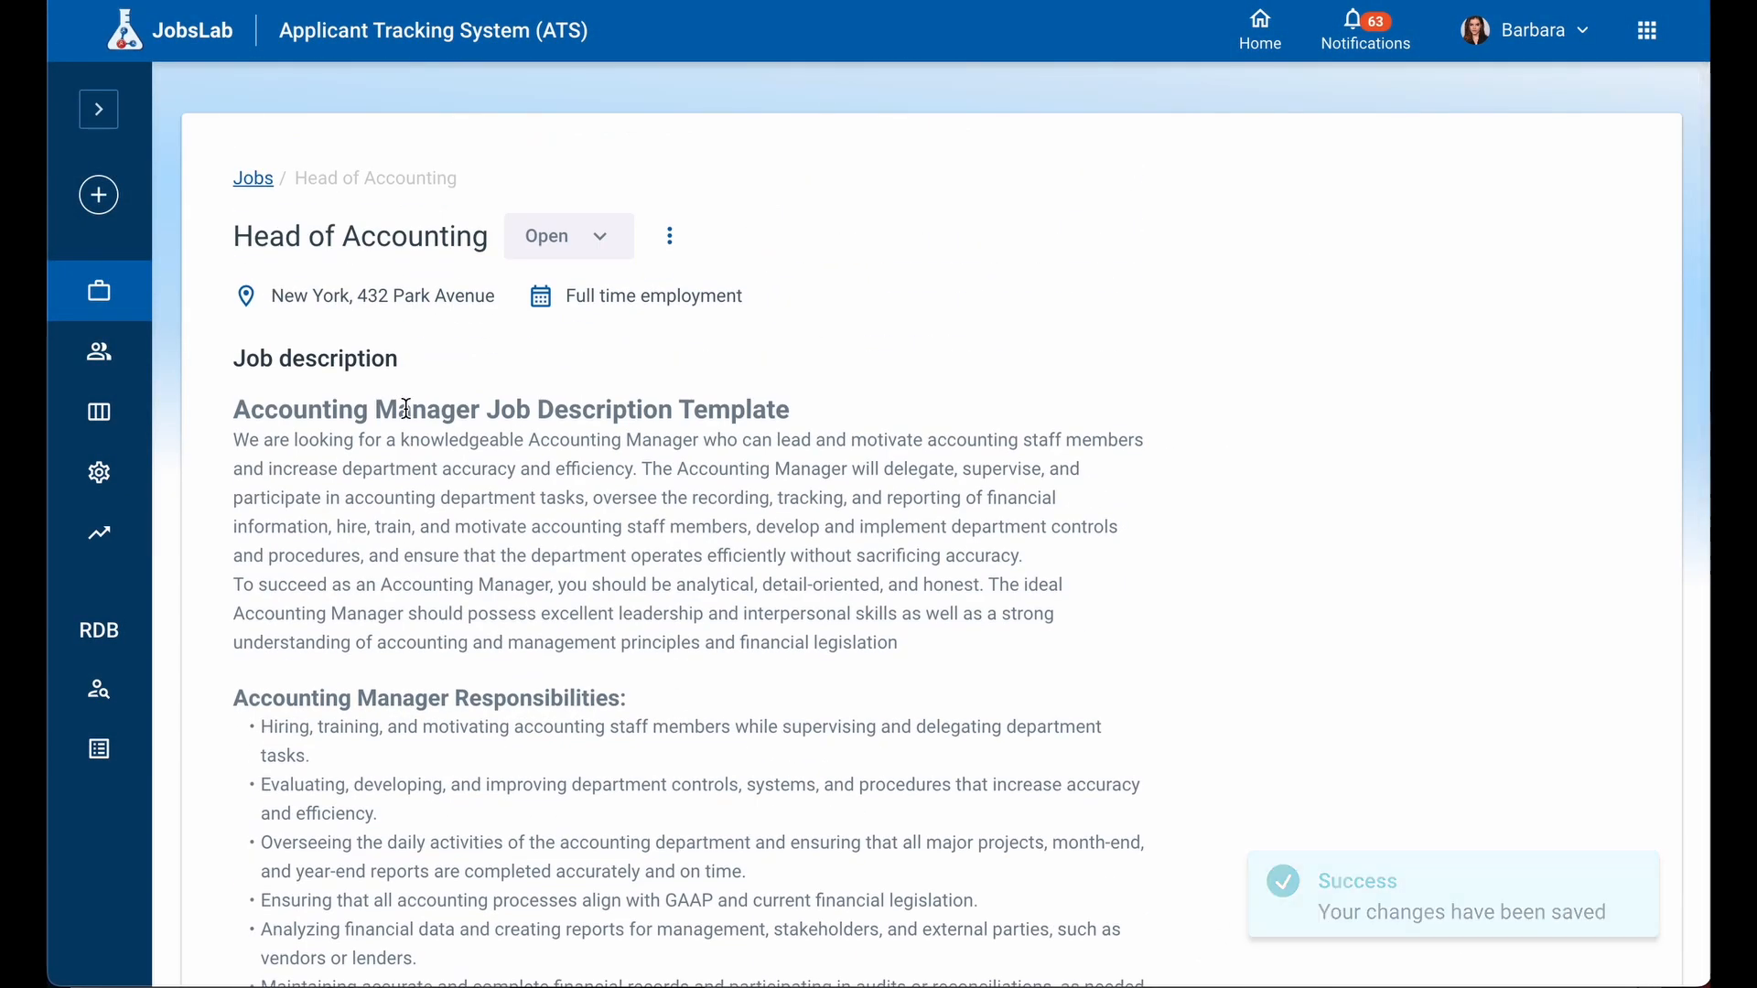
Send a Head of Accounting invitation to the candidate's e-mail address with Internal mobility as the recruitment source
{"action": "left_click", "coordinate": [665, 242]}
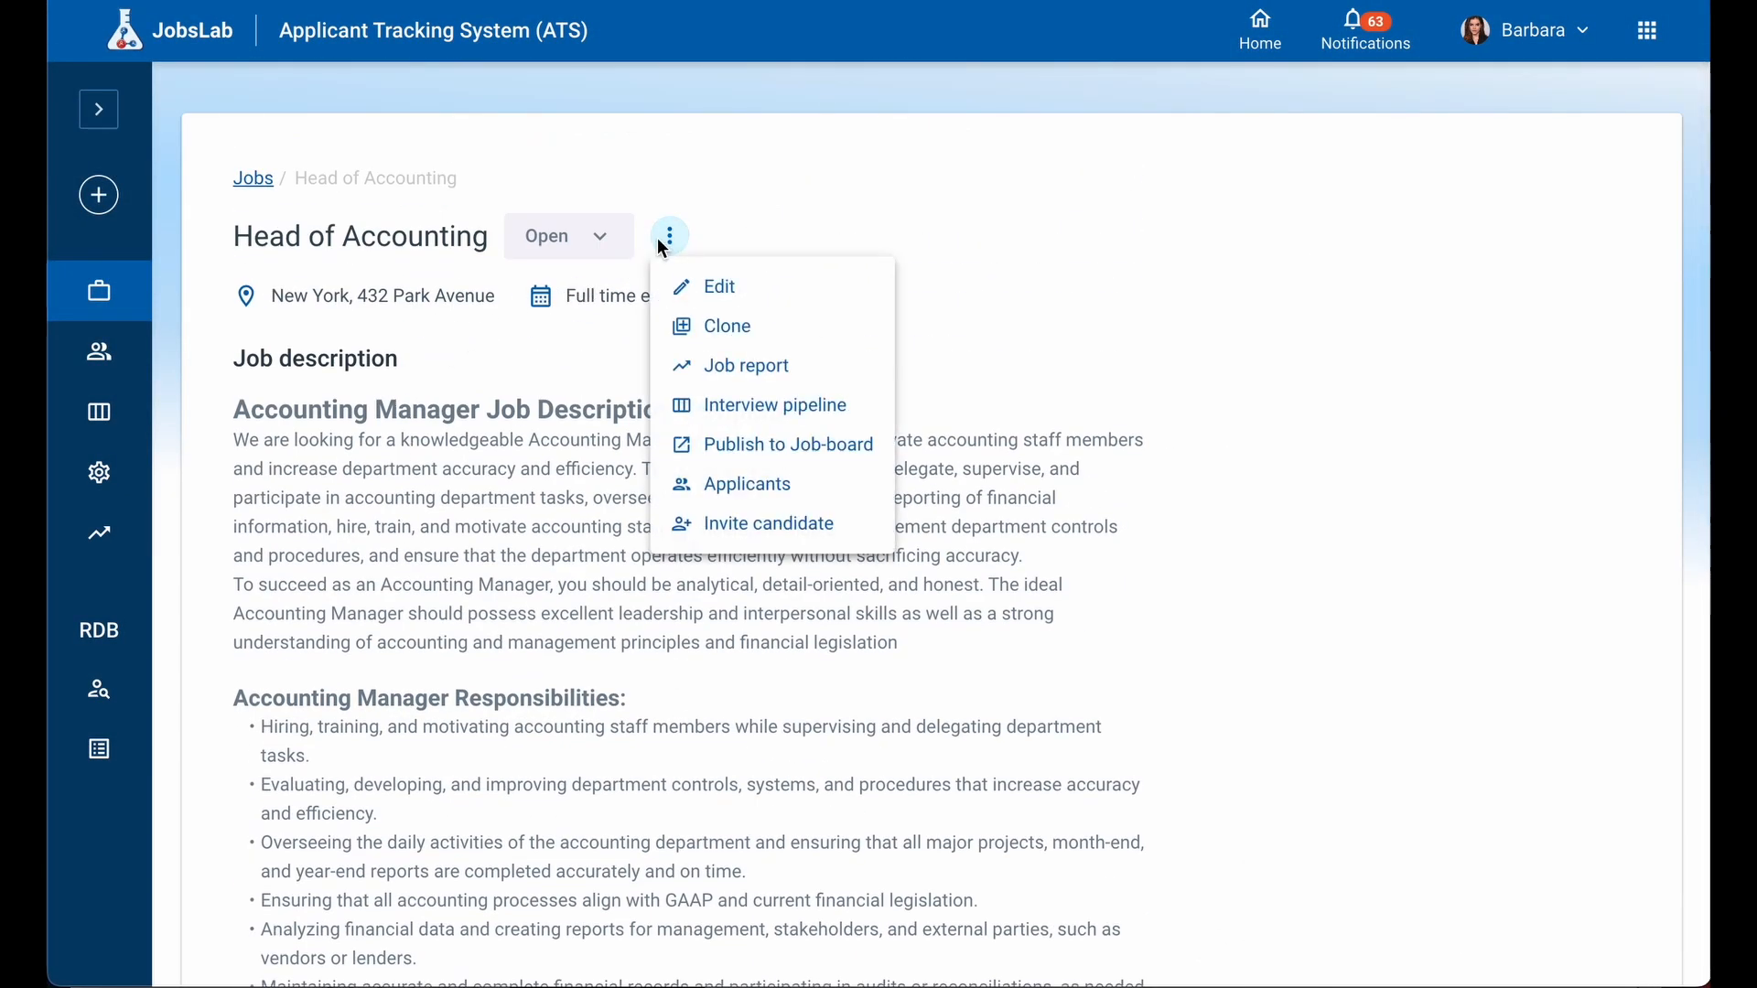
{"action": "left_click", "coordinate": [865, 537]}
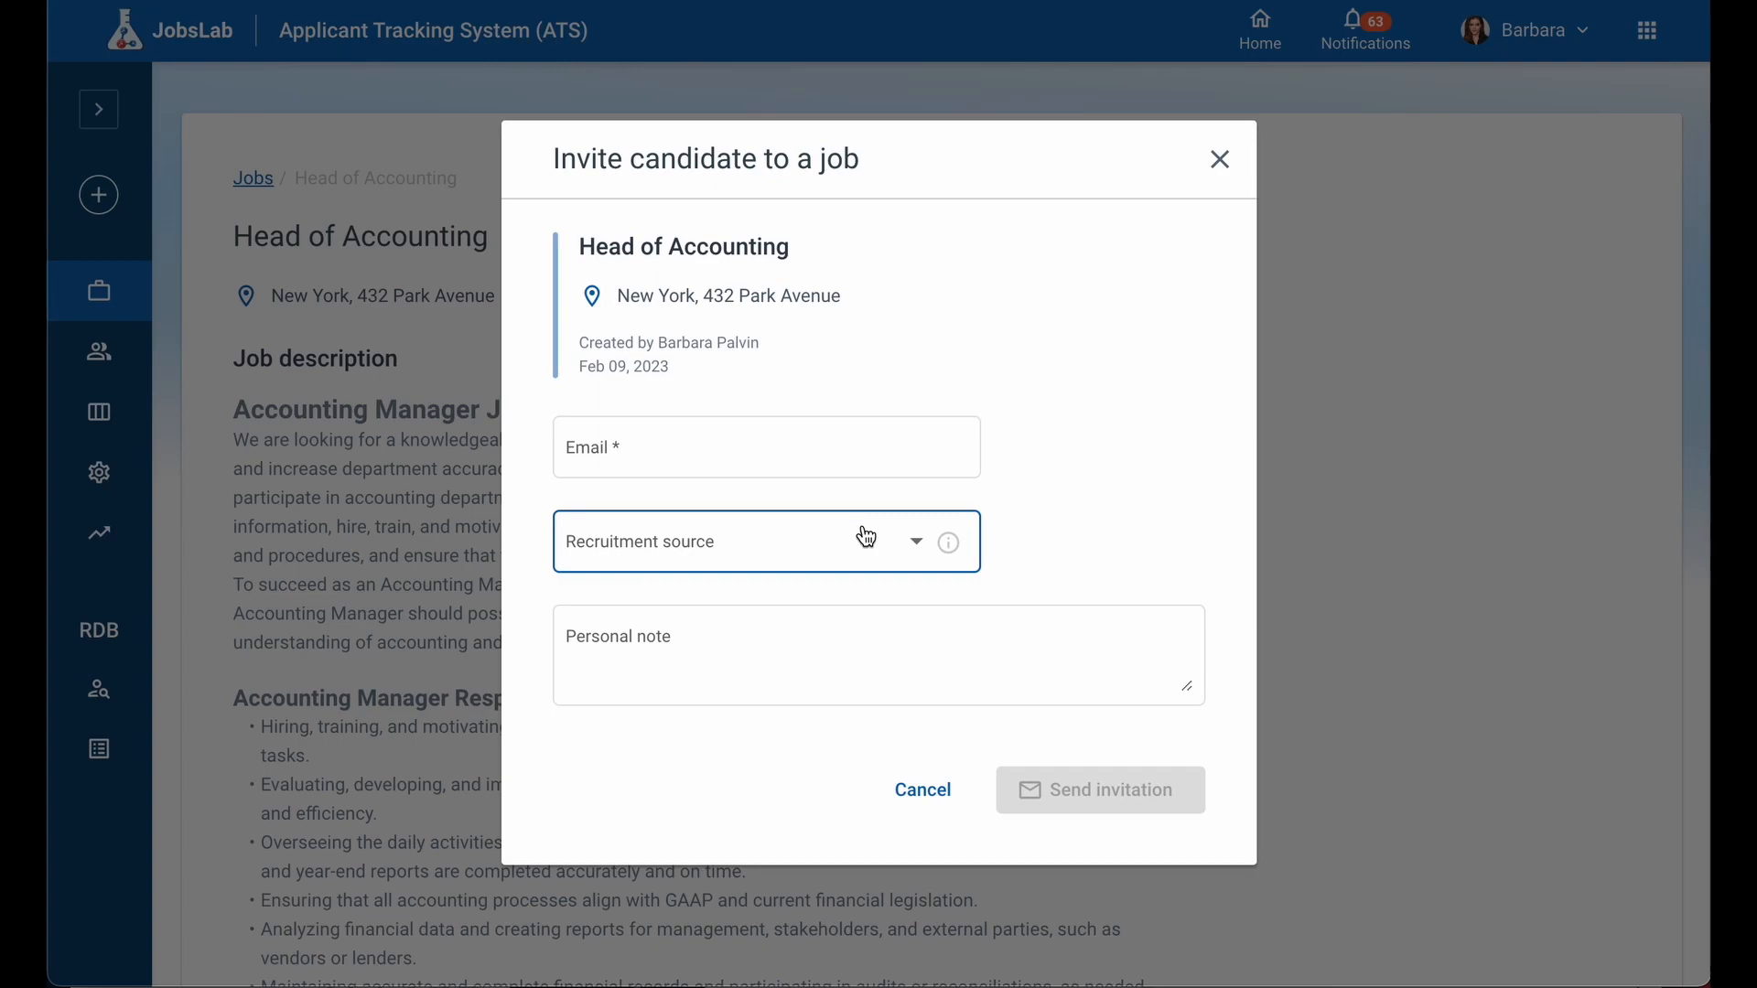
{"action": "left_click", "coordinate": [738, 464]}
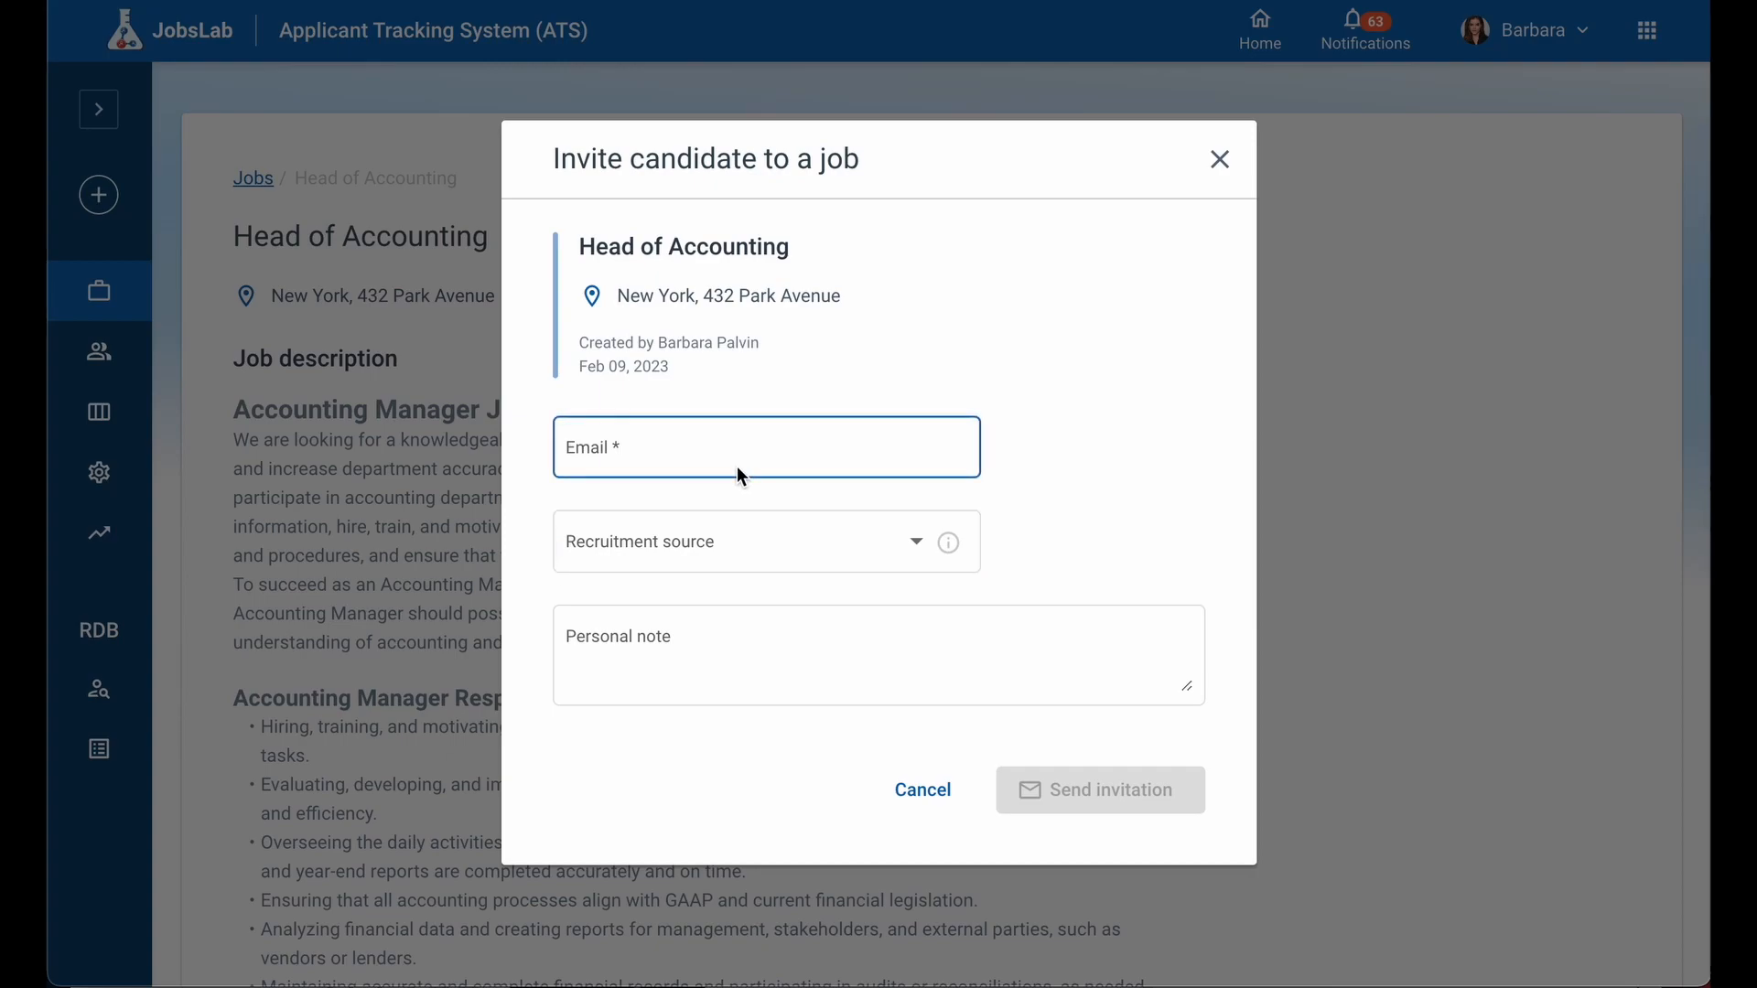
{"action": "key", "text": "ctrl+v"}
{"action": "type", "text": "o"}
{"action": "left_click", "coordinate": [738, 558]}
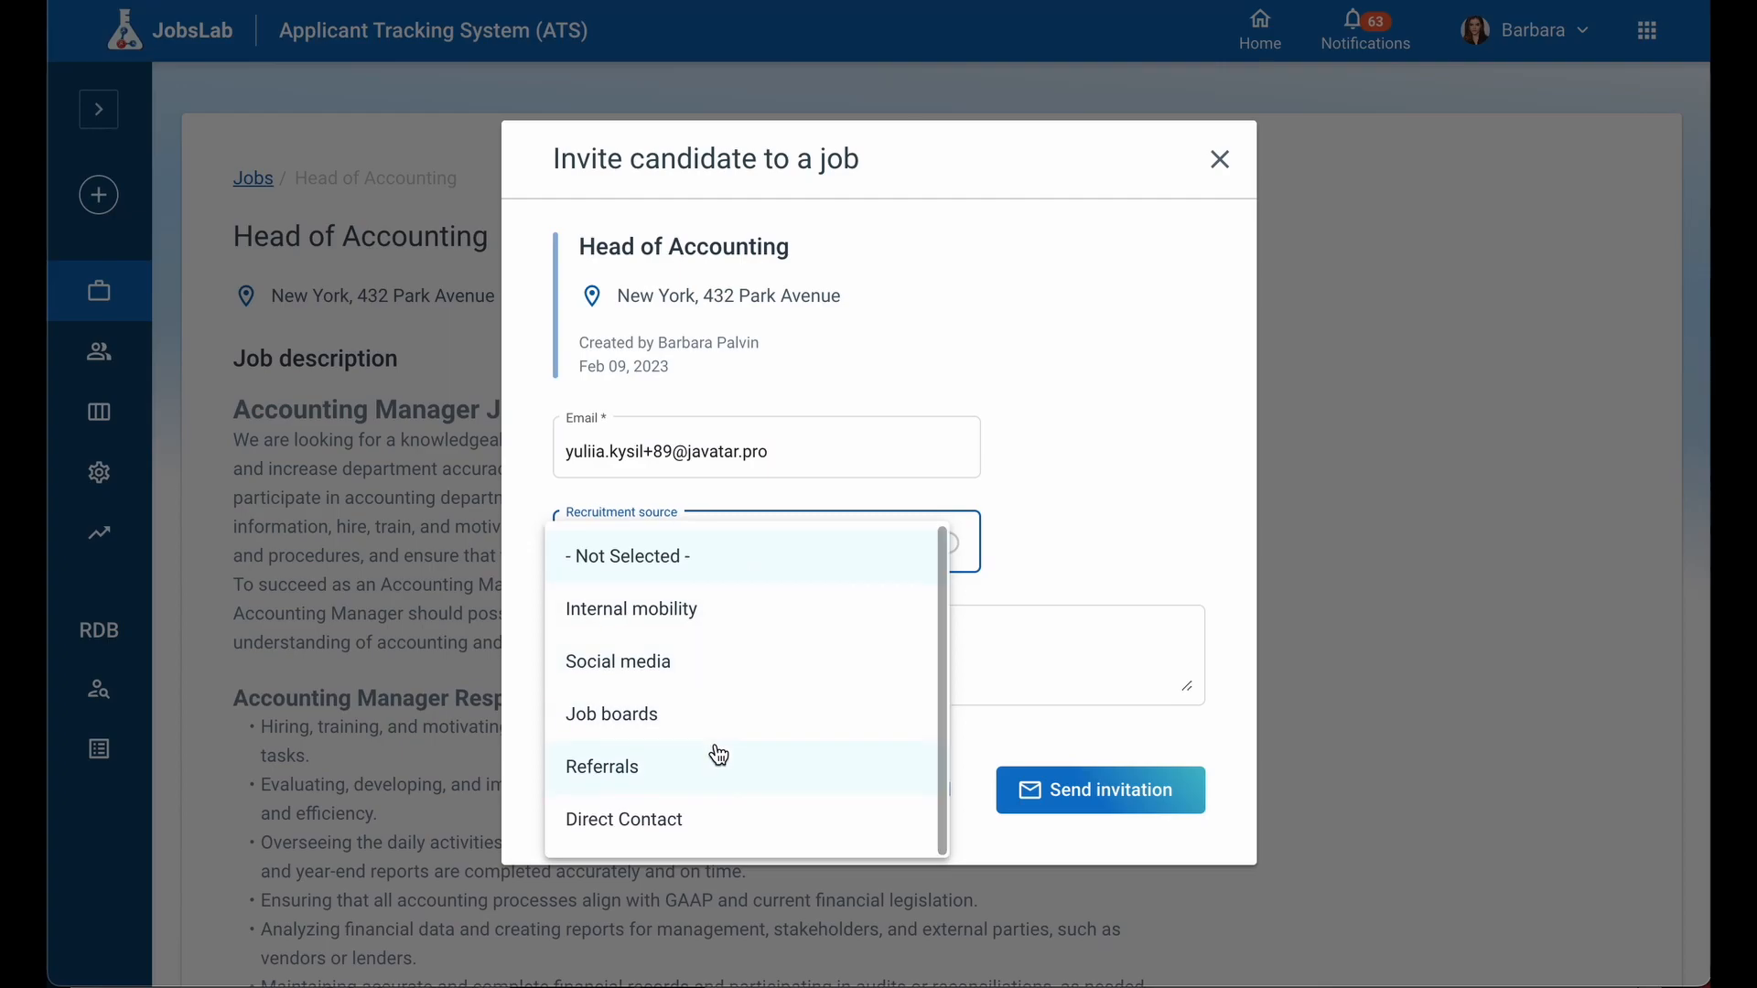
{"action": "left_click", "coordinate": [772, 612]}
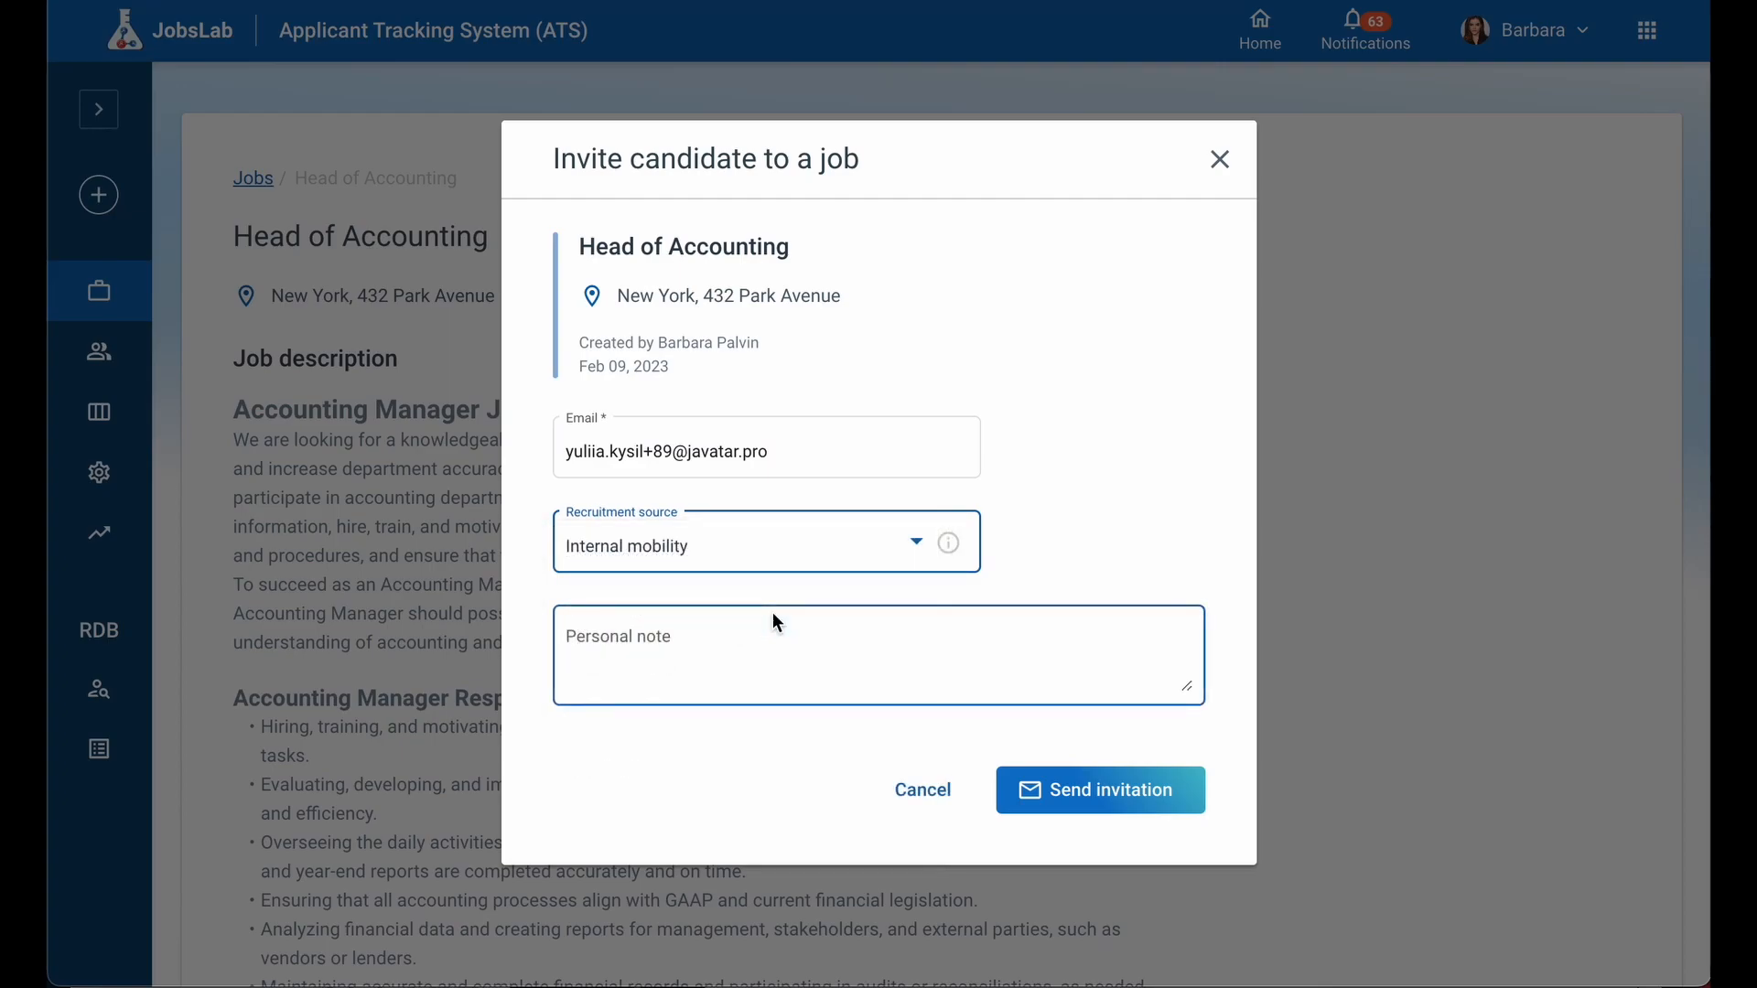
{"action": "left_click", "coordinate": [1062, 793]}
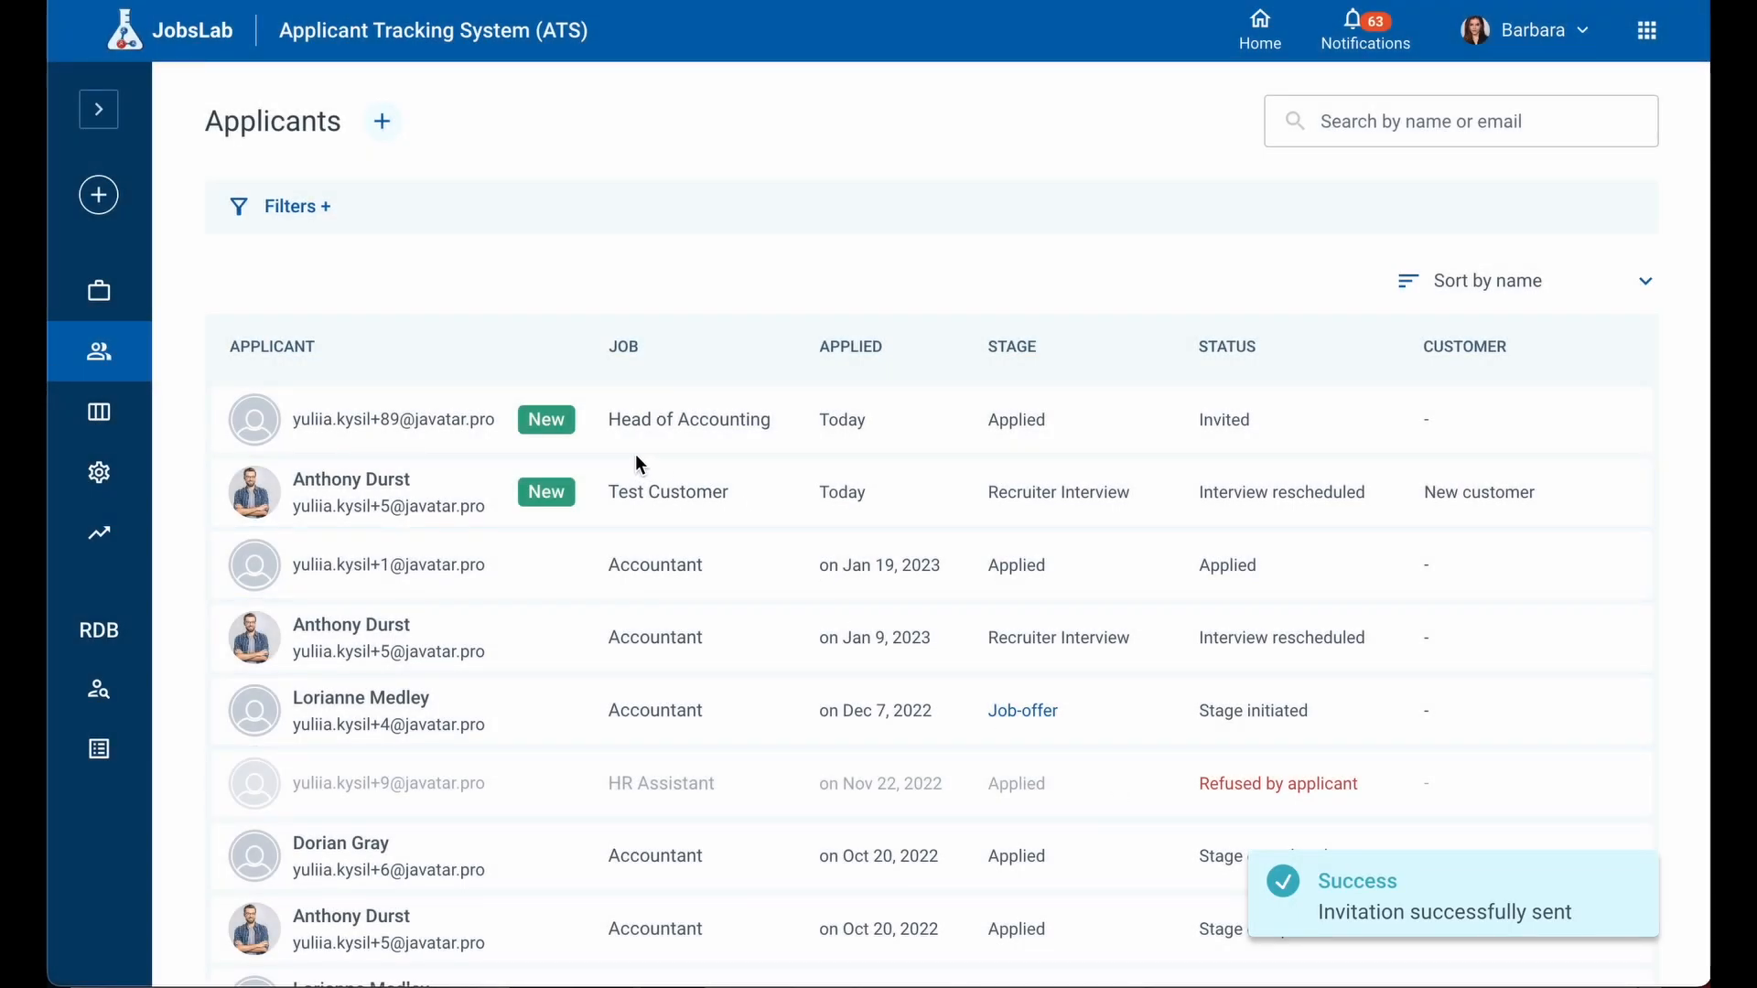
Look at the candidate invitation form for Head of Accounting from the jobs list and close it without sending
{"action": "left_click", "coordinate": [98, 311]}
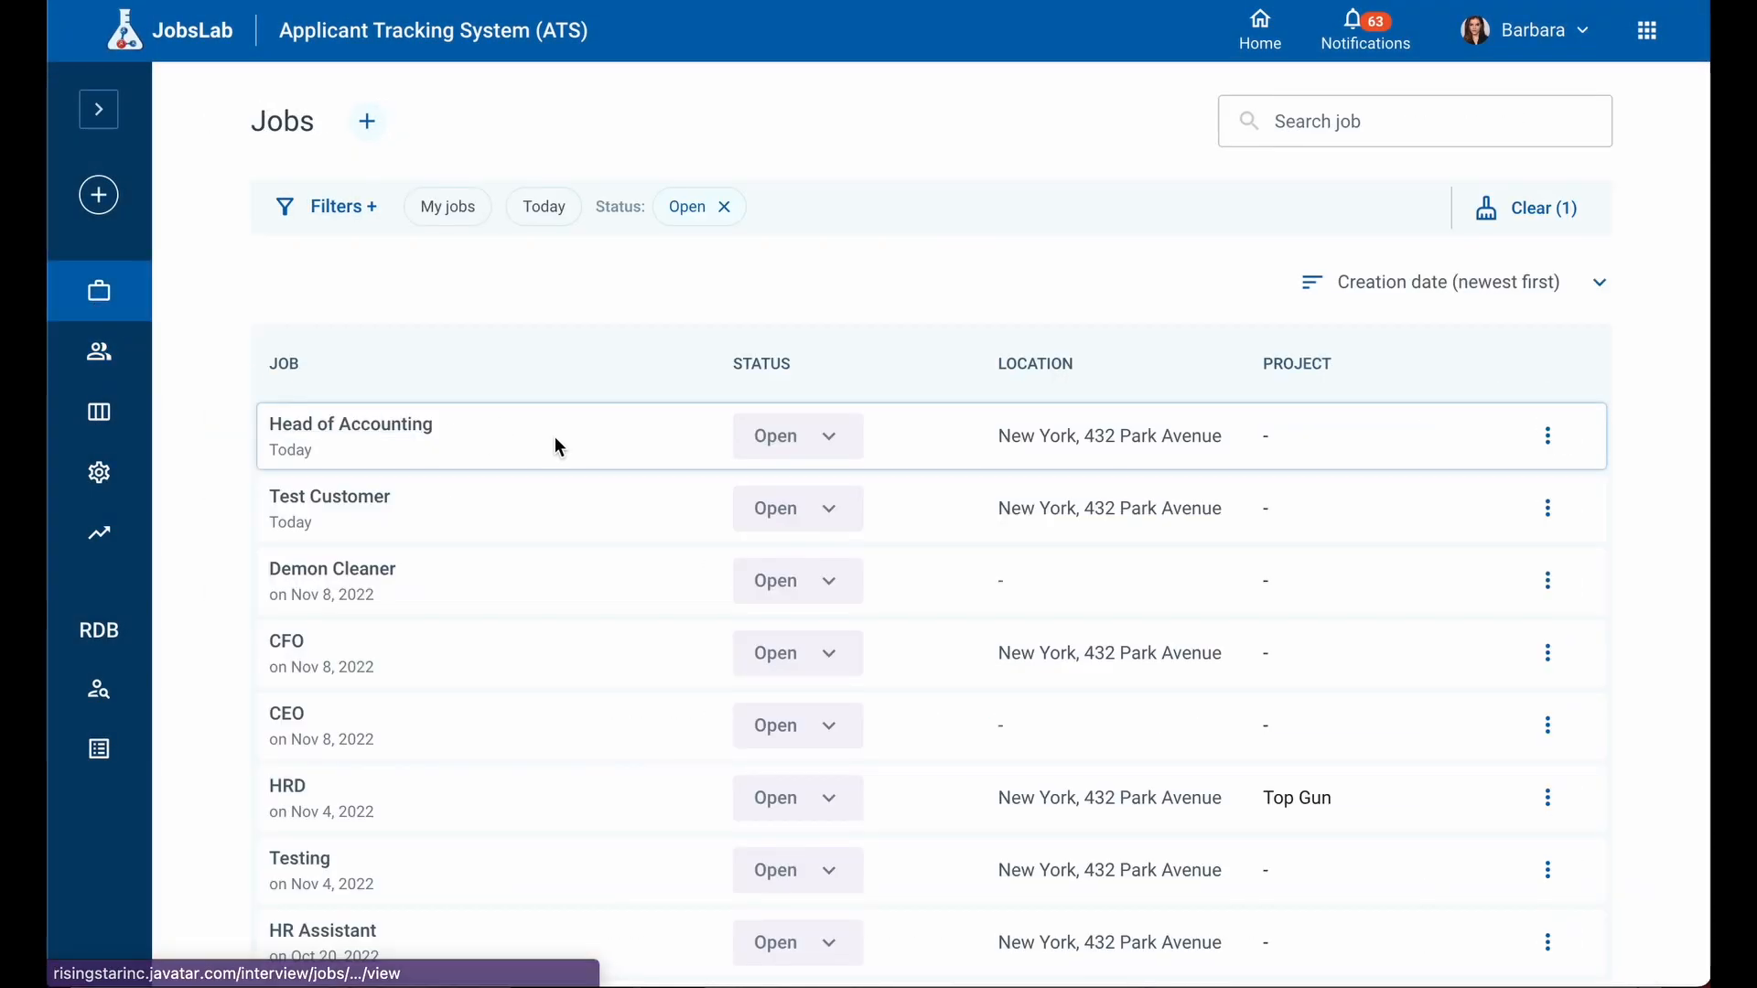
{"action": "left_click", "coordinate": [1547, 438]}
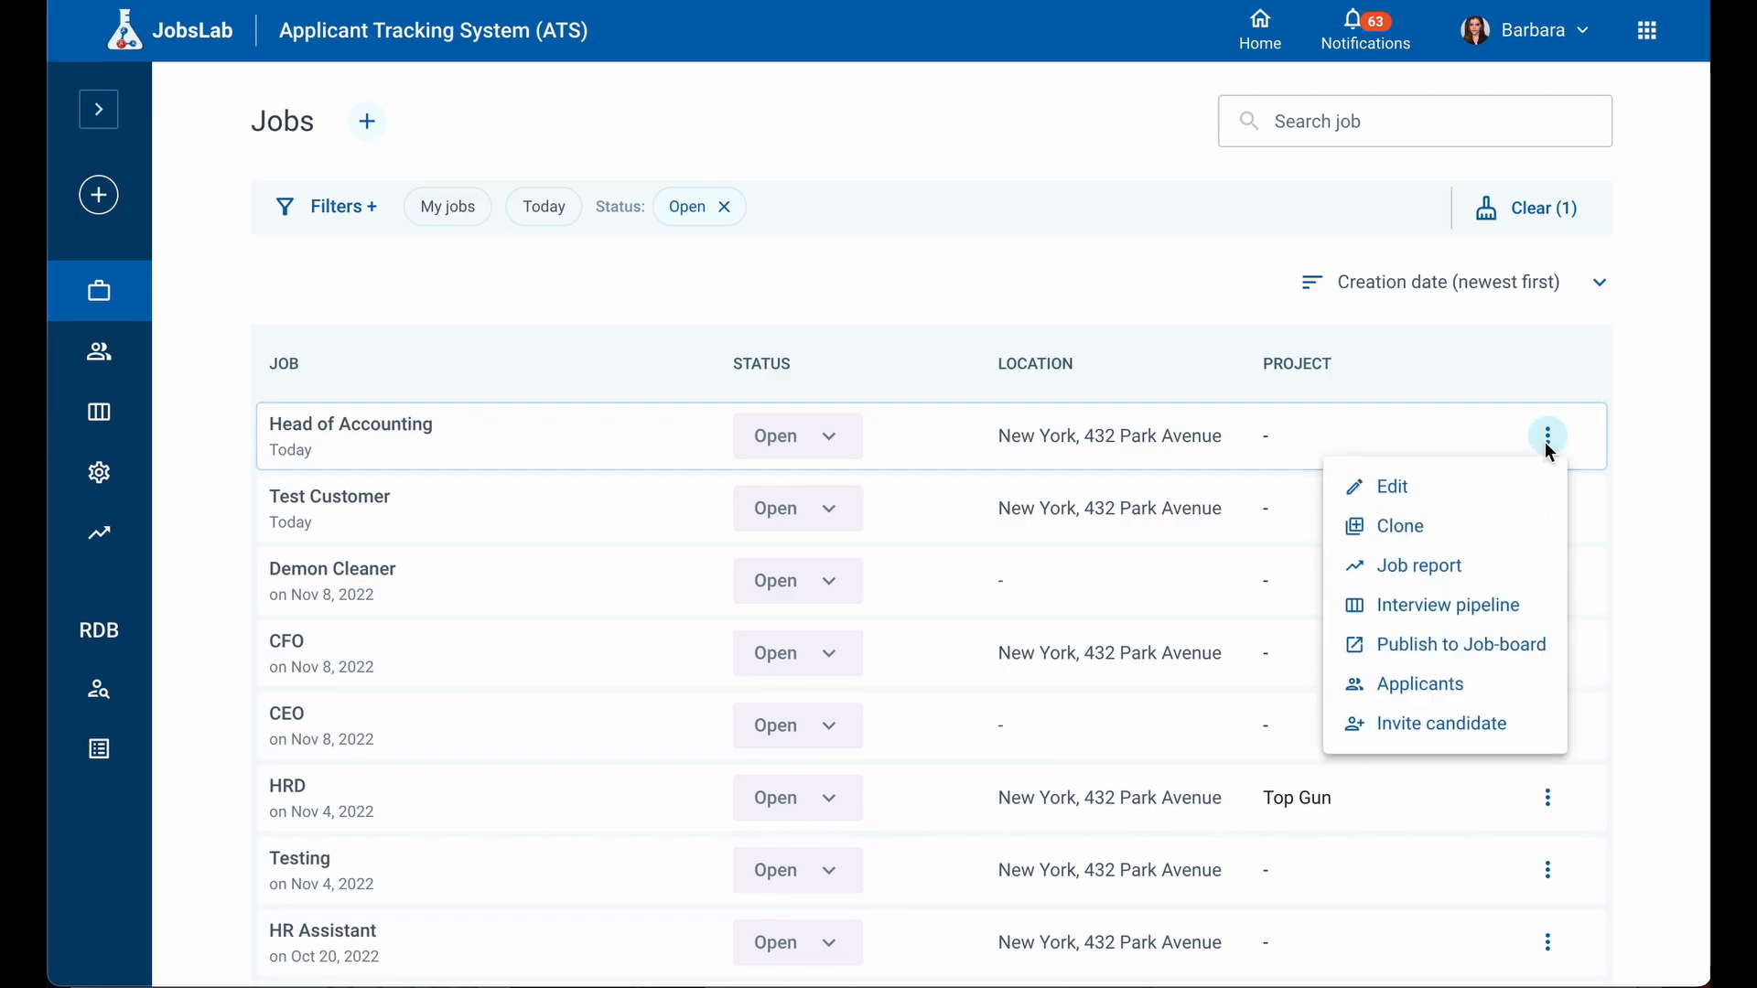
{"action": "left_click", "coordinate": [1534, 737]}
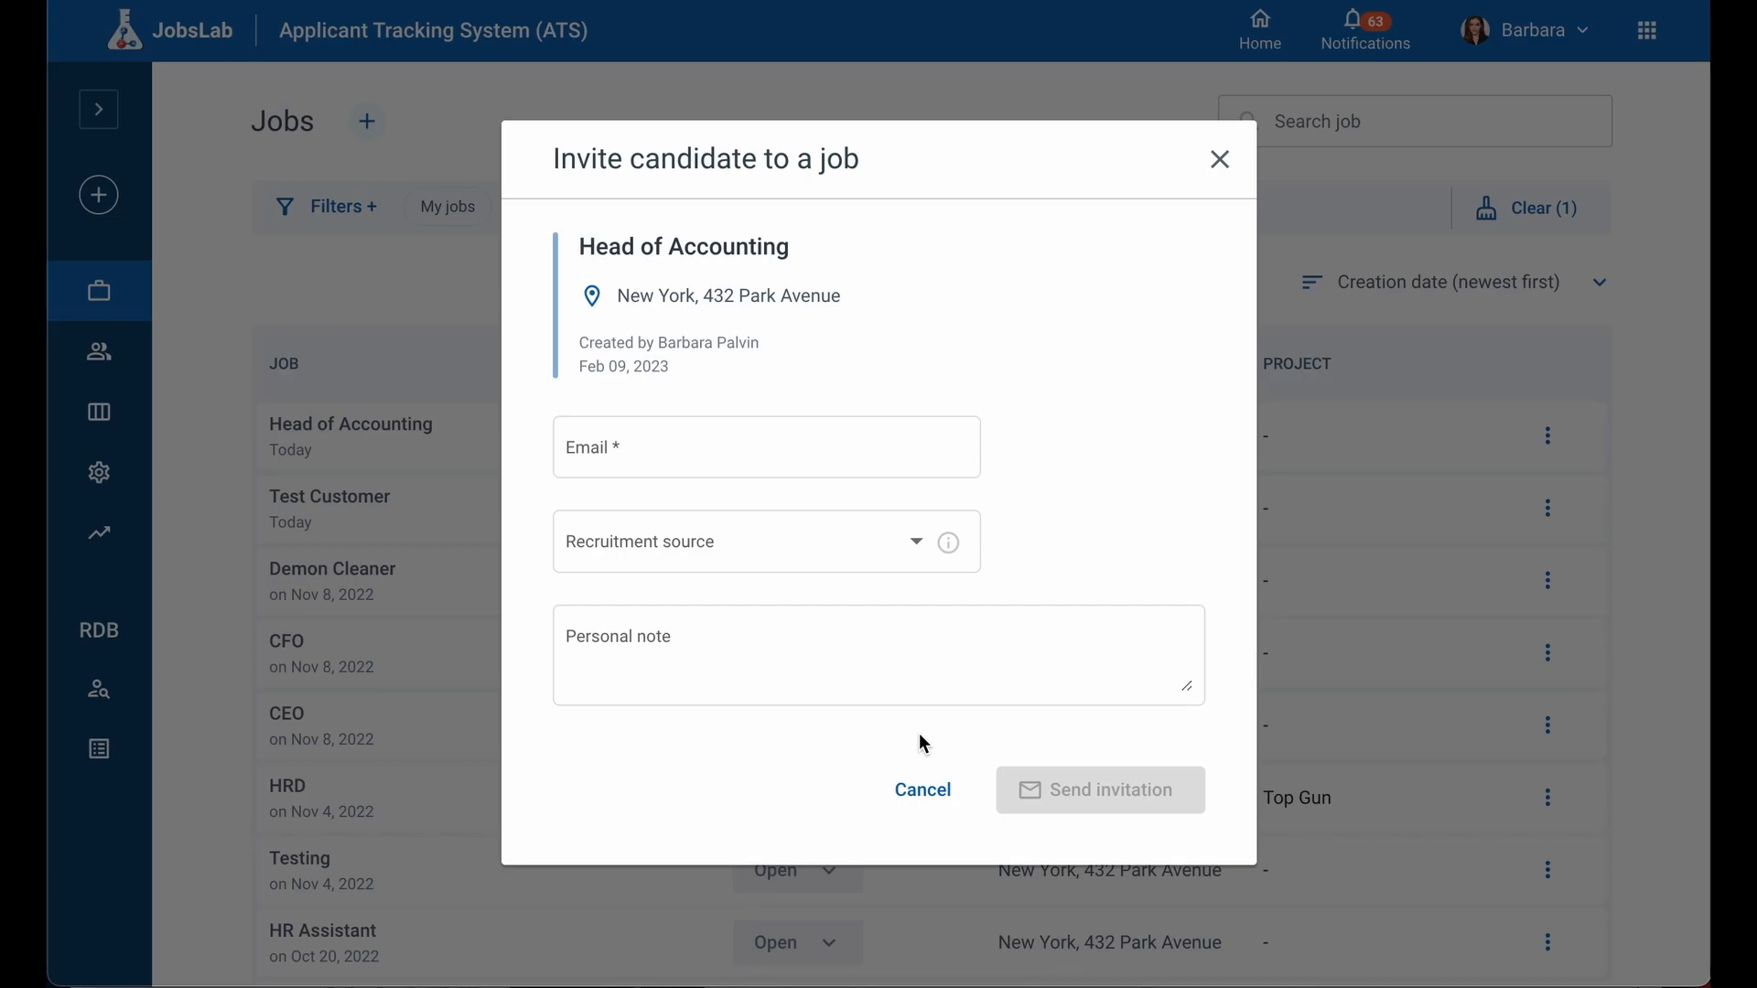
{"action": "left_click", "coordinate": [1220, 160]}
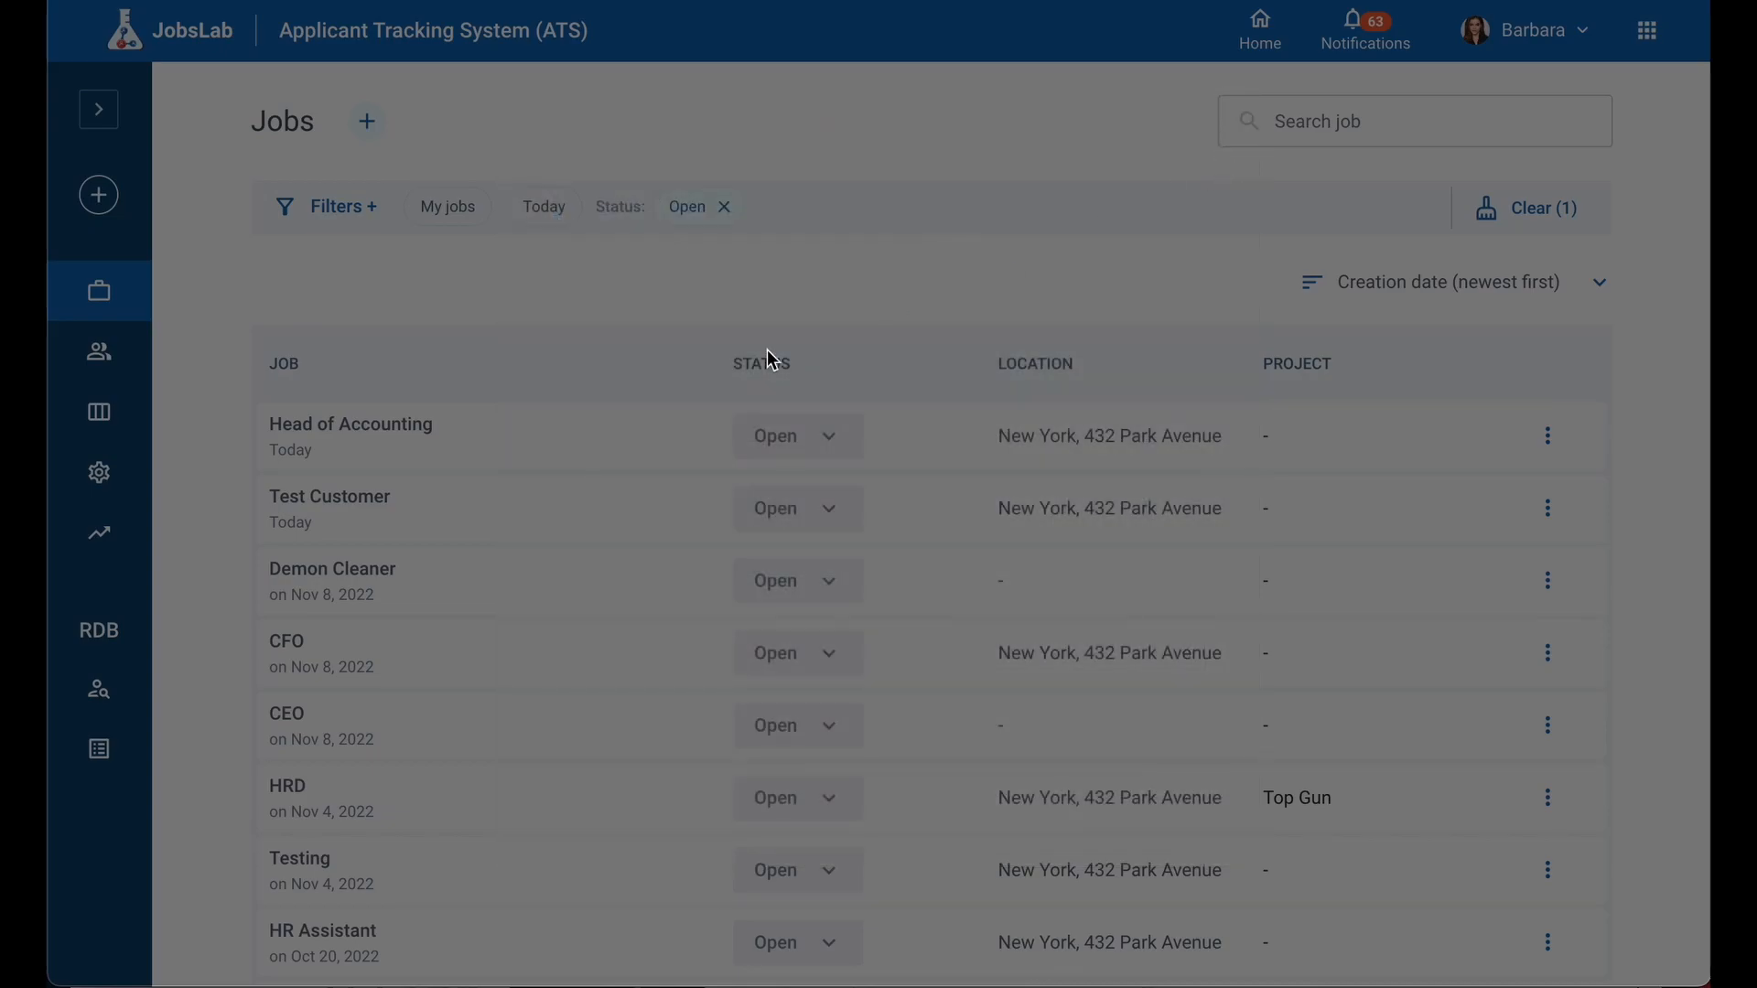
Invite the first two candidates in the recruitment database to Head of Accounting with Direct Contact as the recruitment source
{"action": "left_click", "coordinate": [92, 691]}
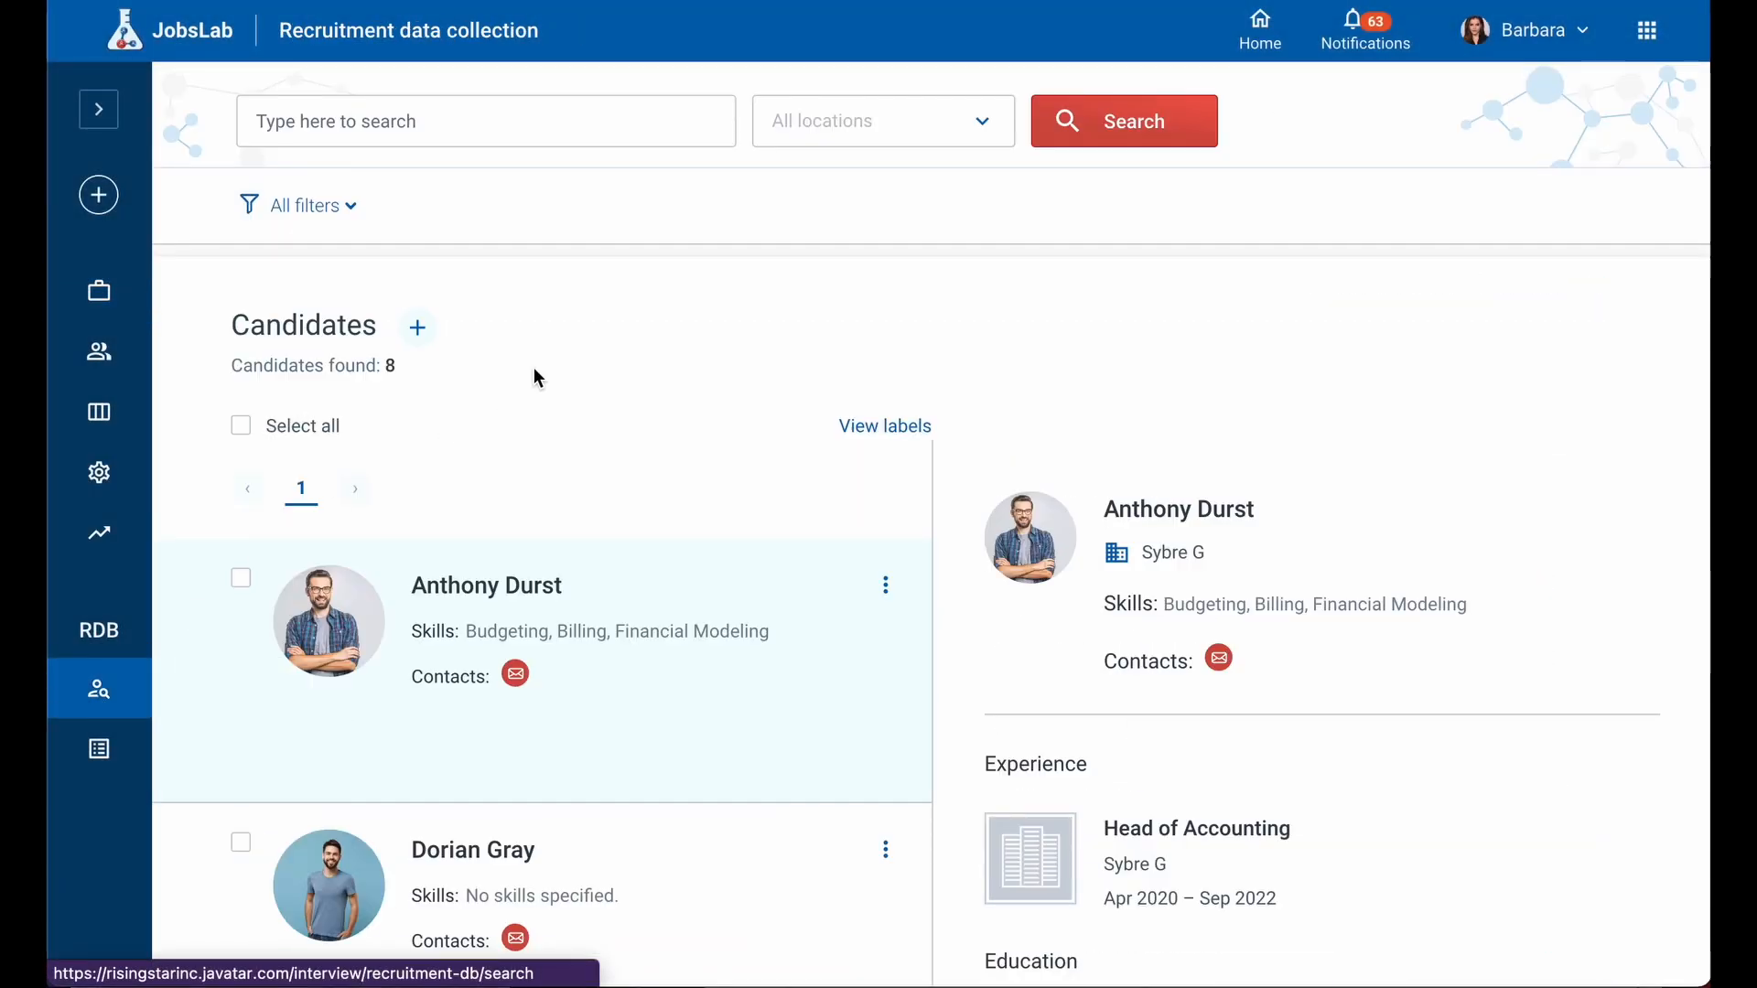
{"action": "left_click", "coordinate": [241, 578]}
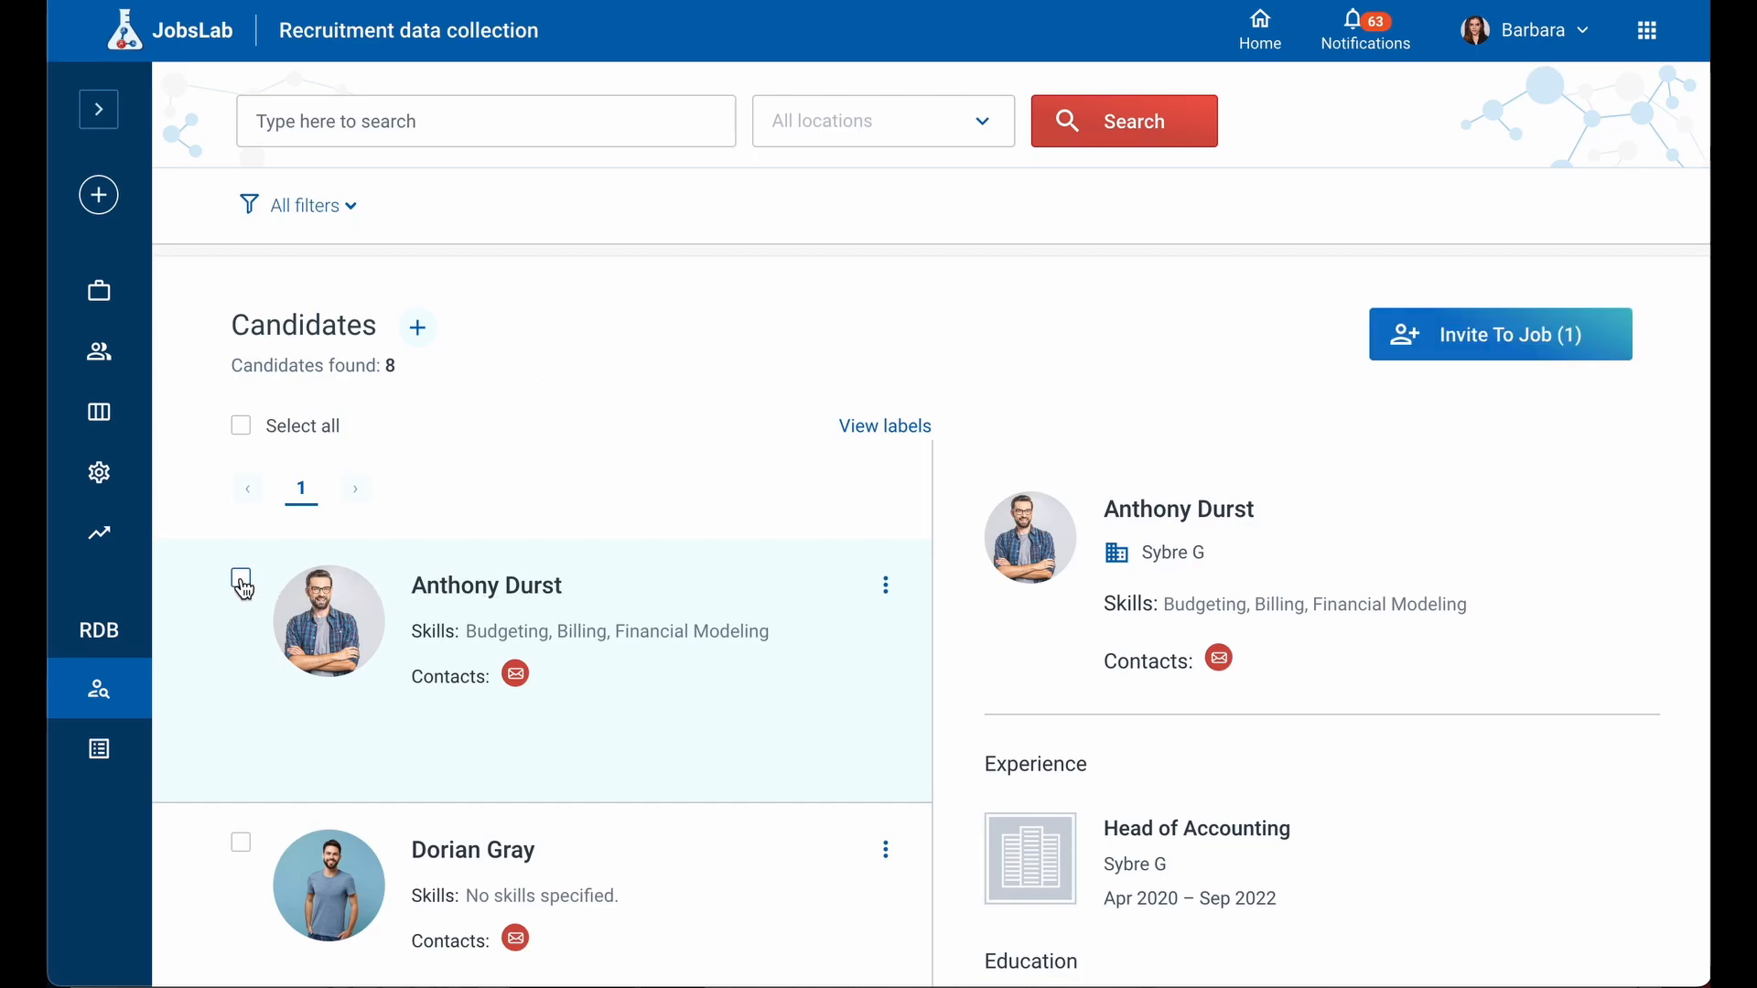
{"action": "left_click", "coordinate": [242, 843]}
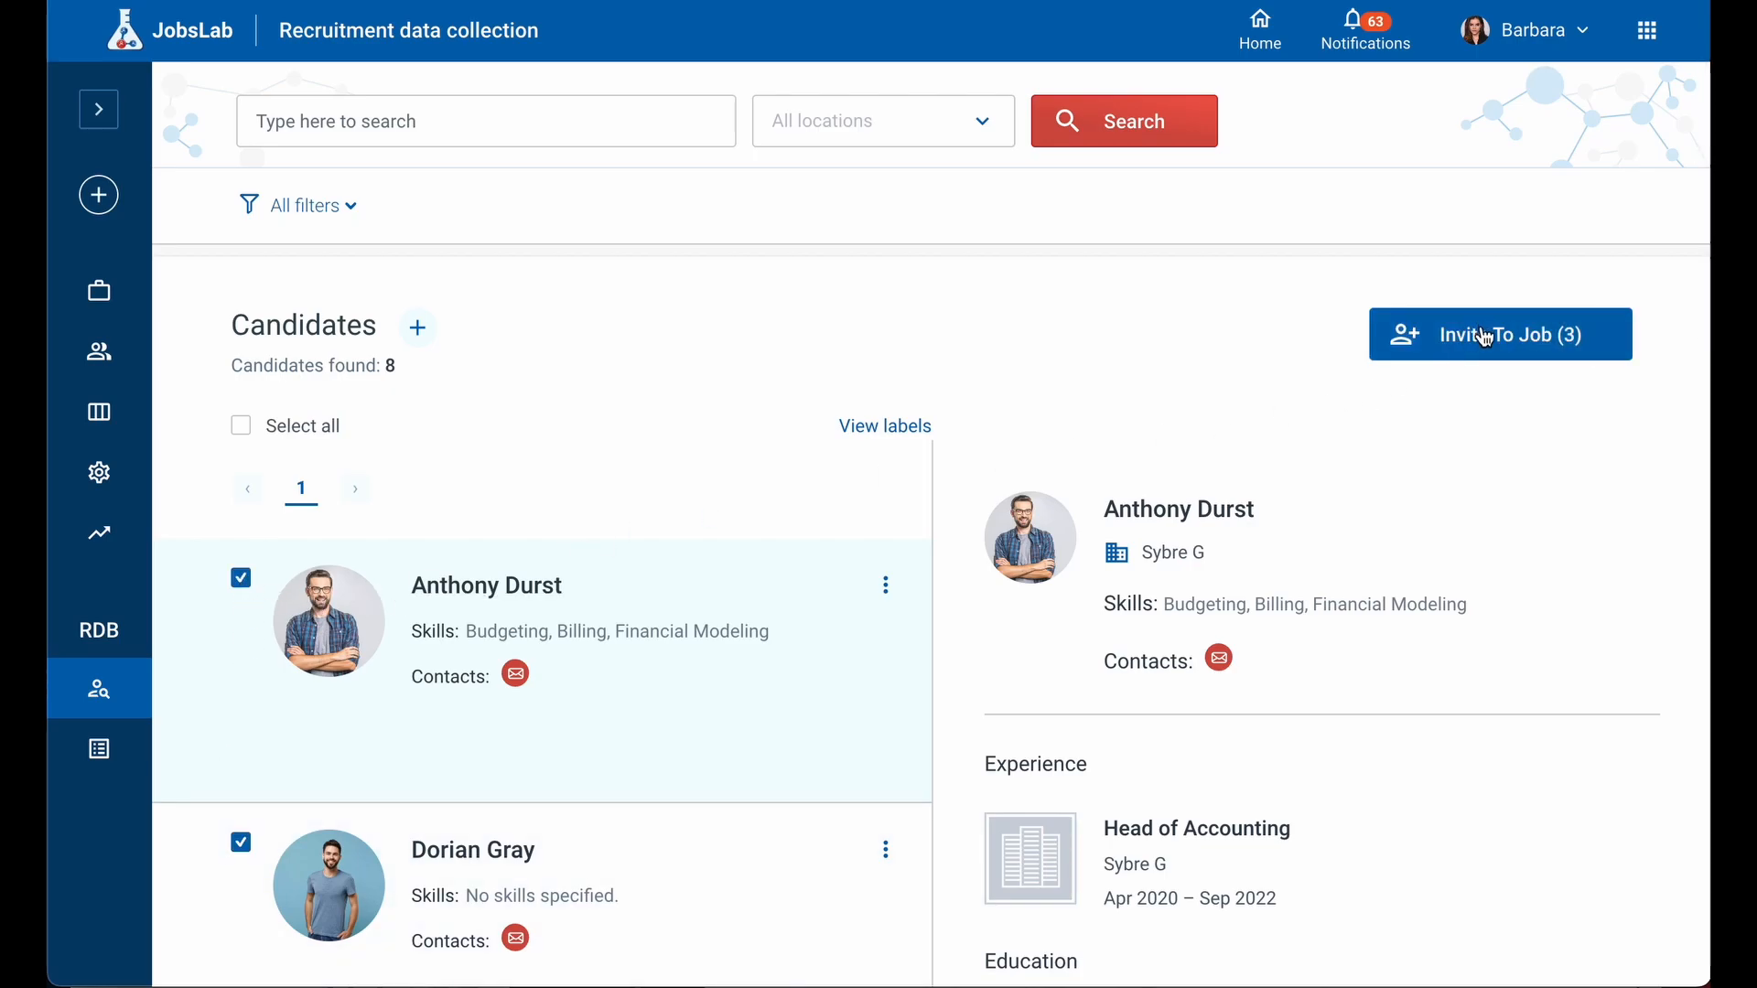
{"action": "left_click", "coordinate": [1473, 331]}
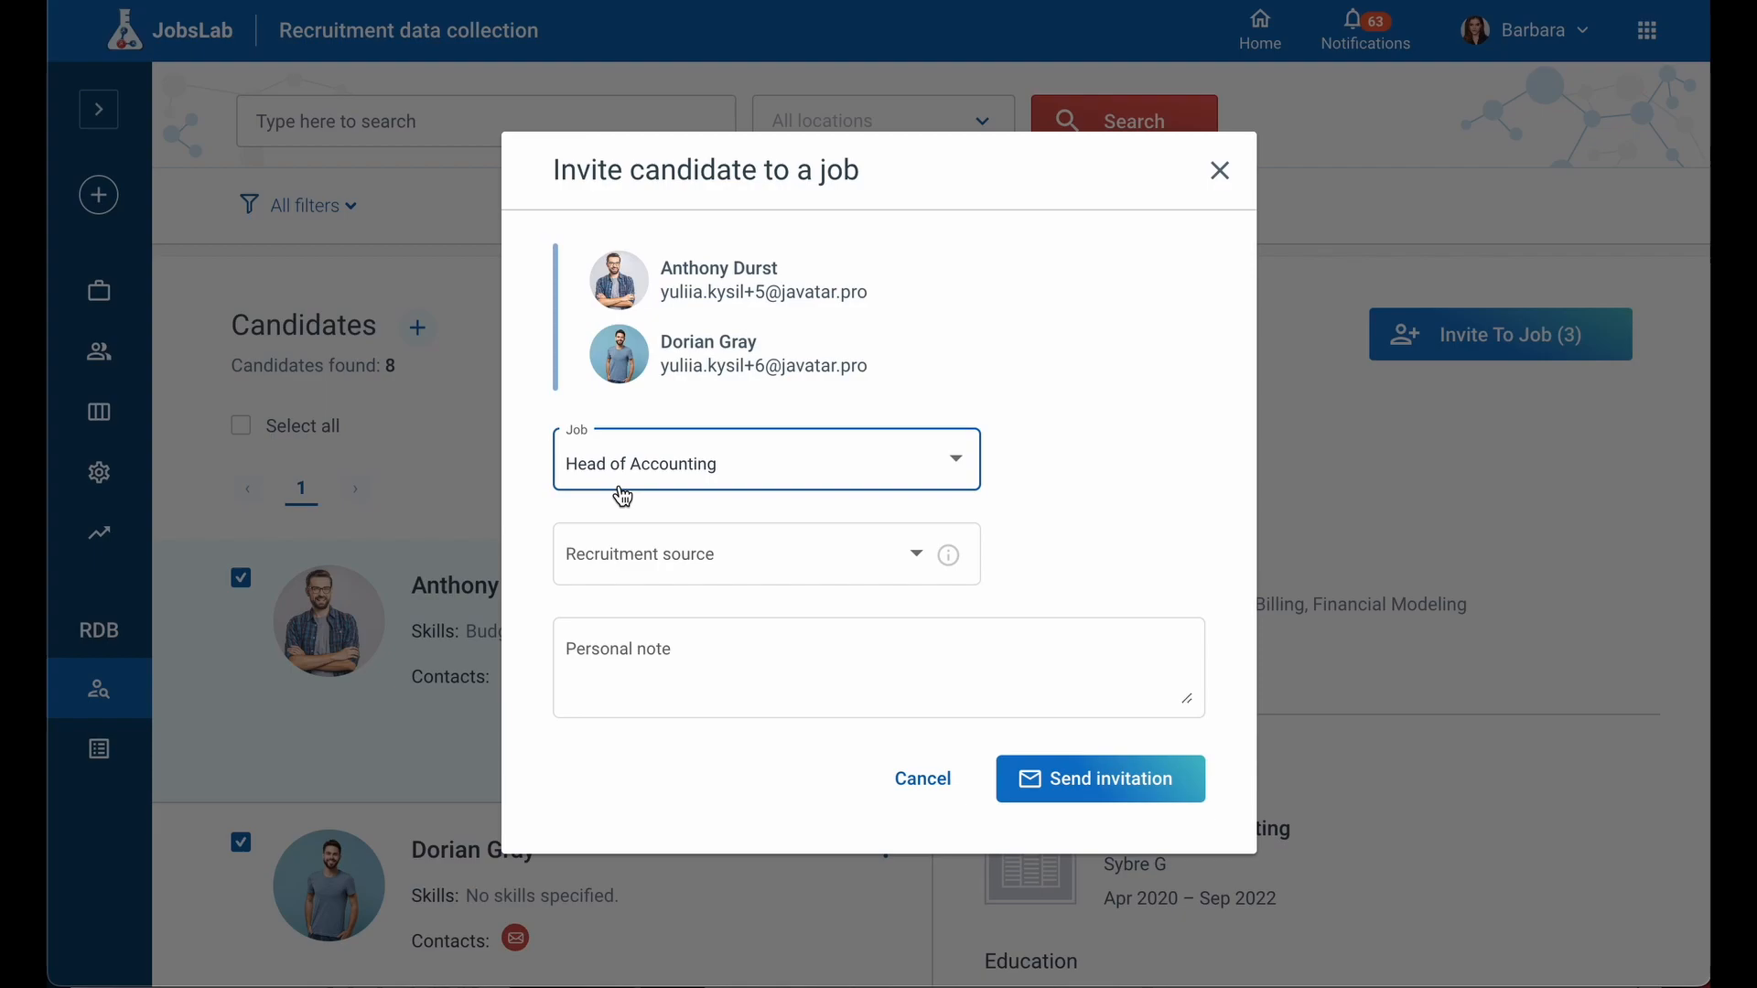
{"action": "left_click", "coordinate": [661, 545]}
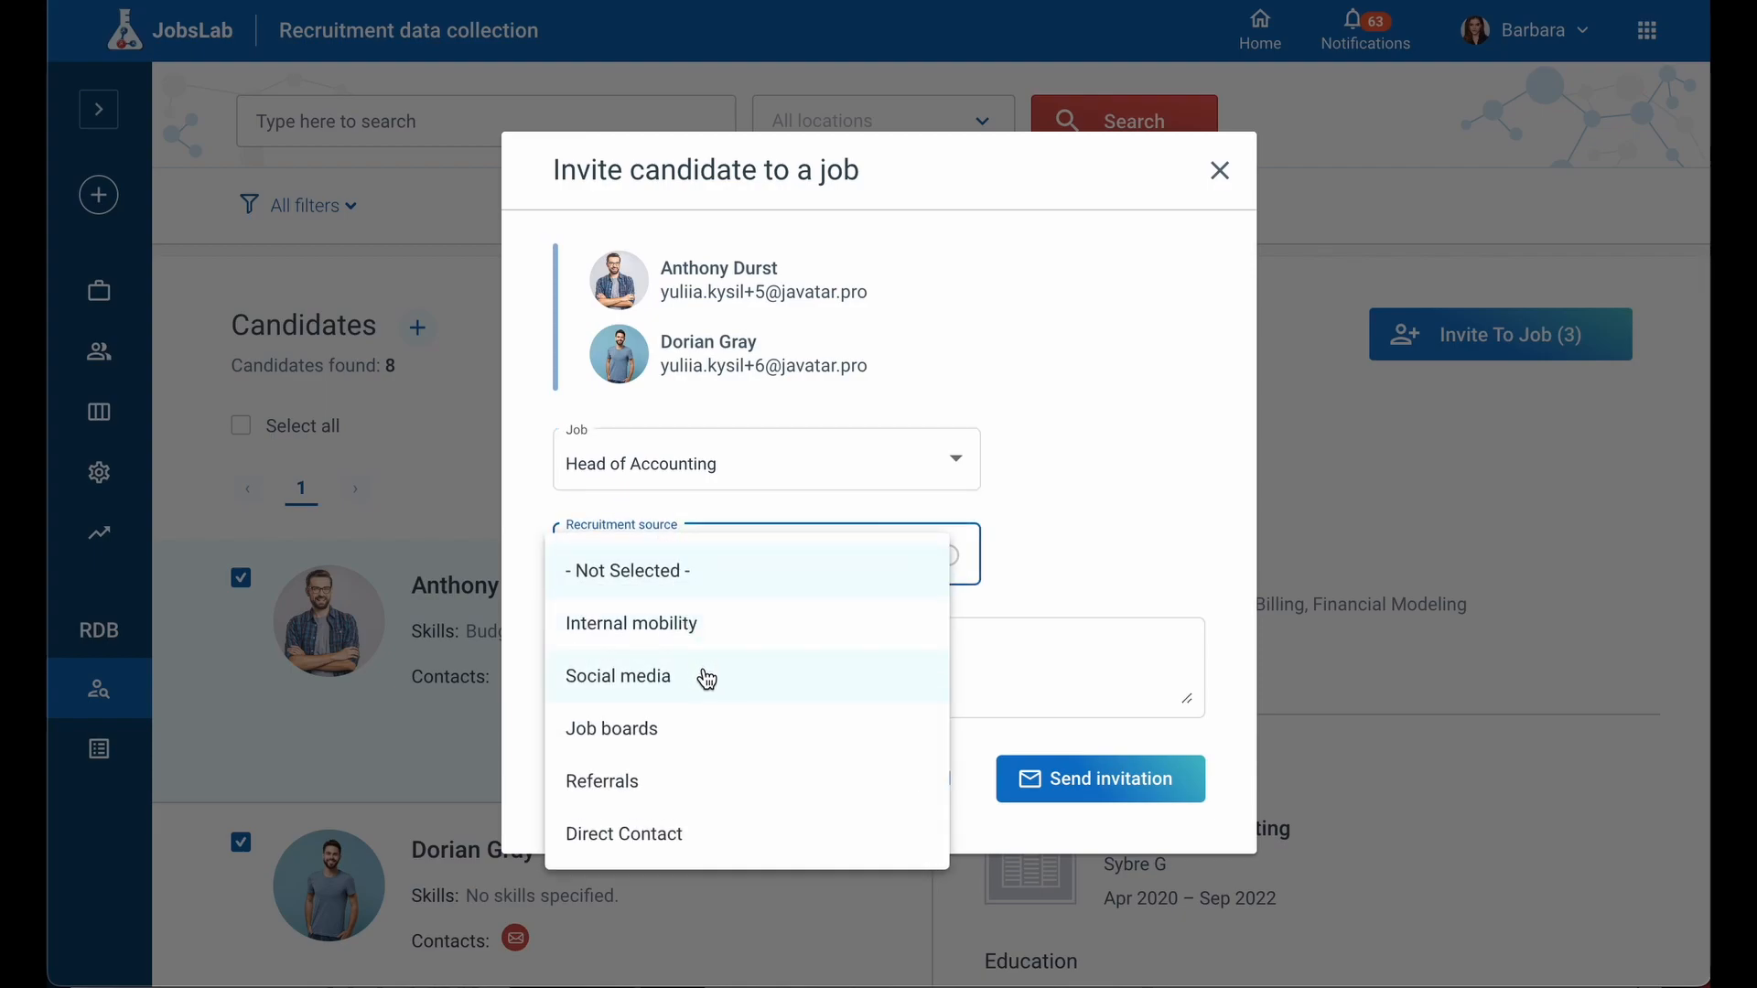
{"action": "left_click", "coordinate": [681, 846]}
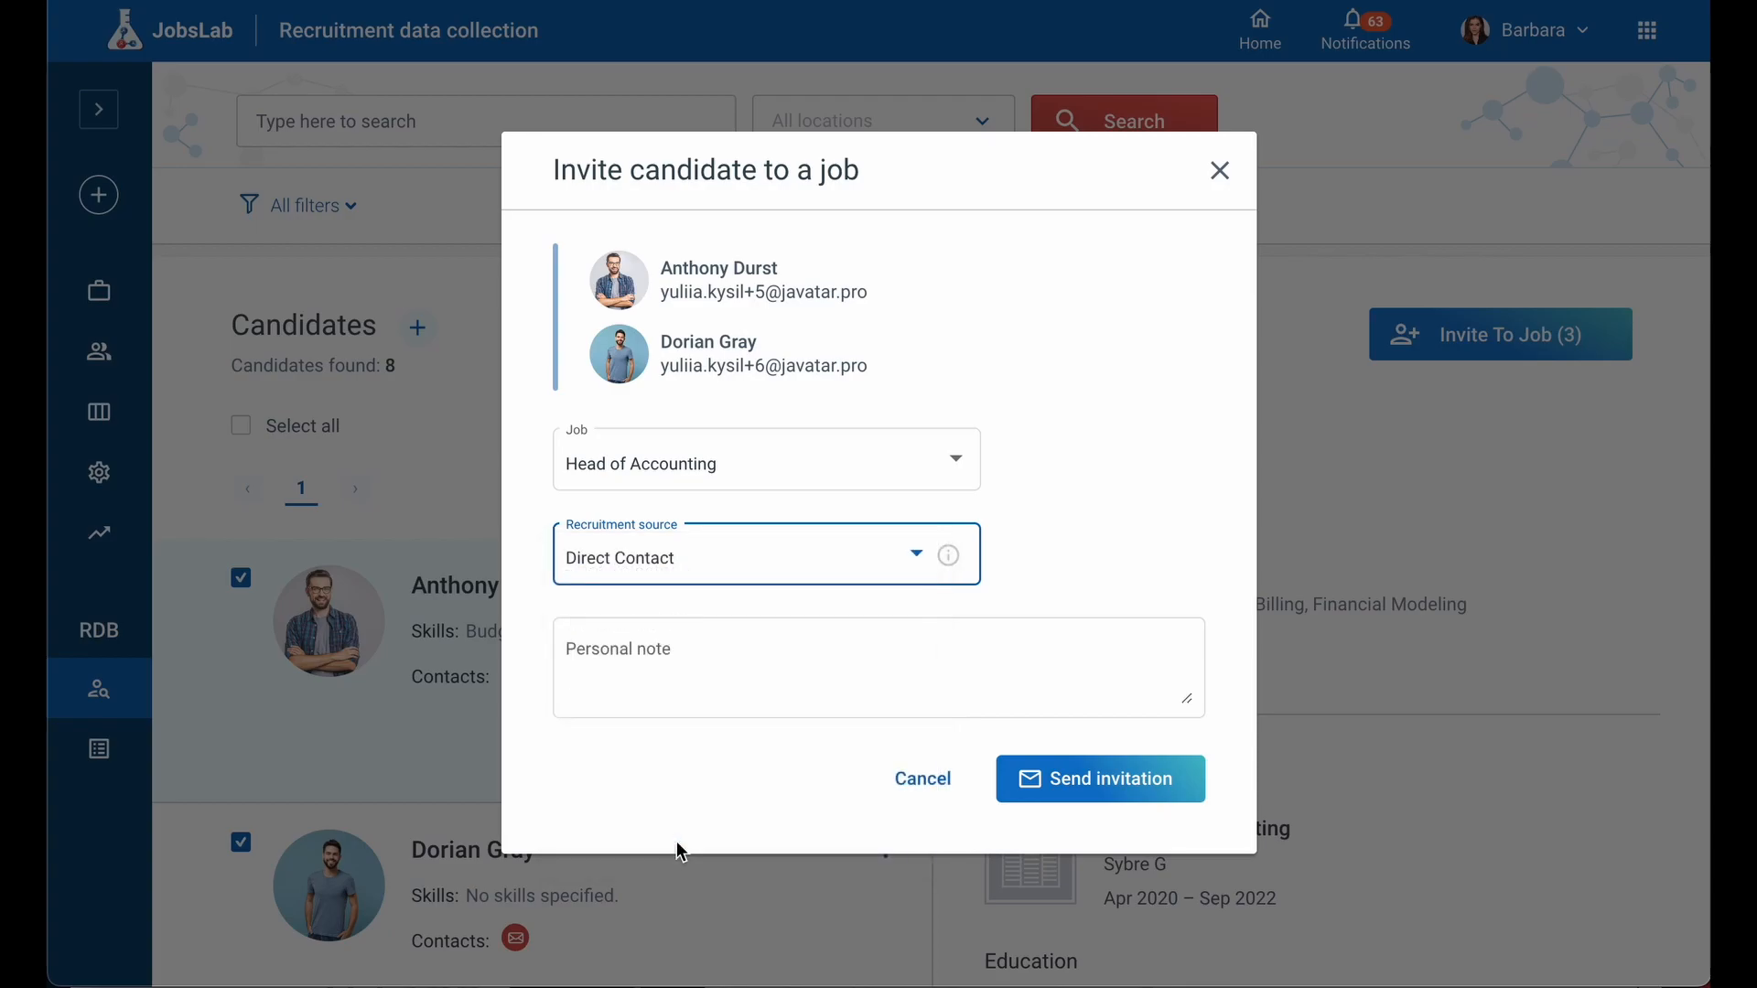
{"action": "left_click", "coordinate": [1166, 783]}
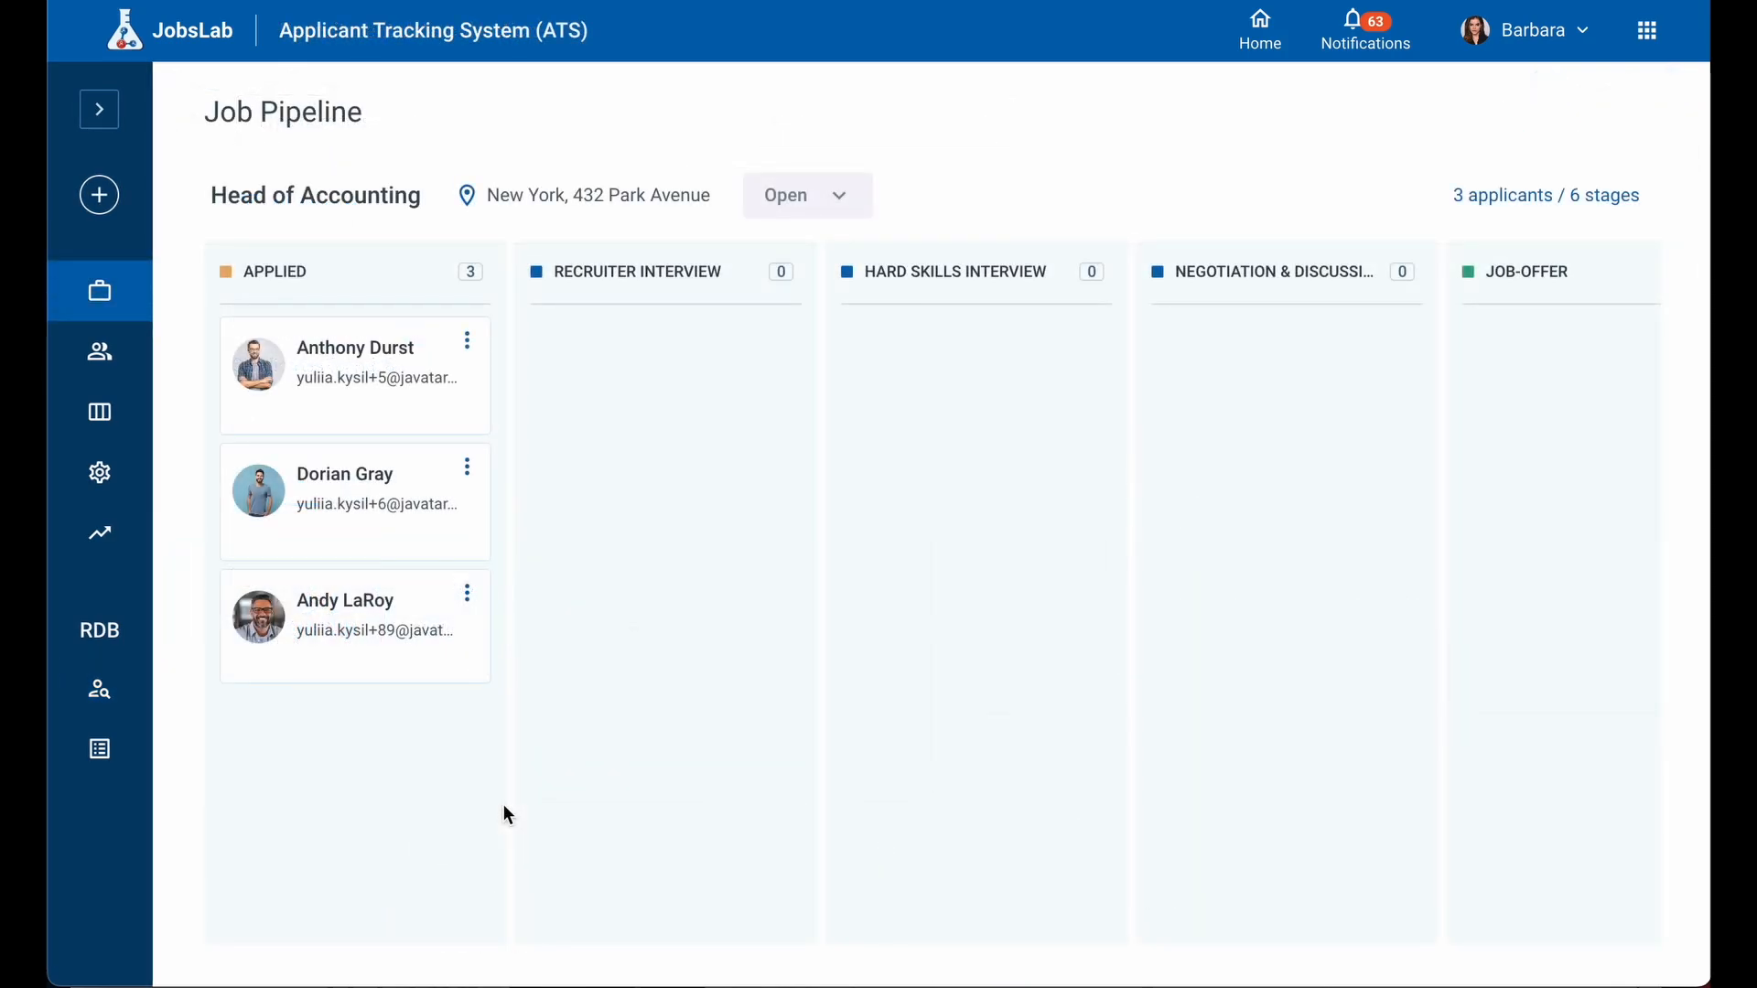
Move the first applicant in Applied to Recruiter Interview and back, and advance the same applicant to the next stage again
{"action": "left_click_drag", "start_coordinate": [446, 387], "coordinate": [1043, 400]}
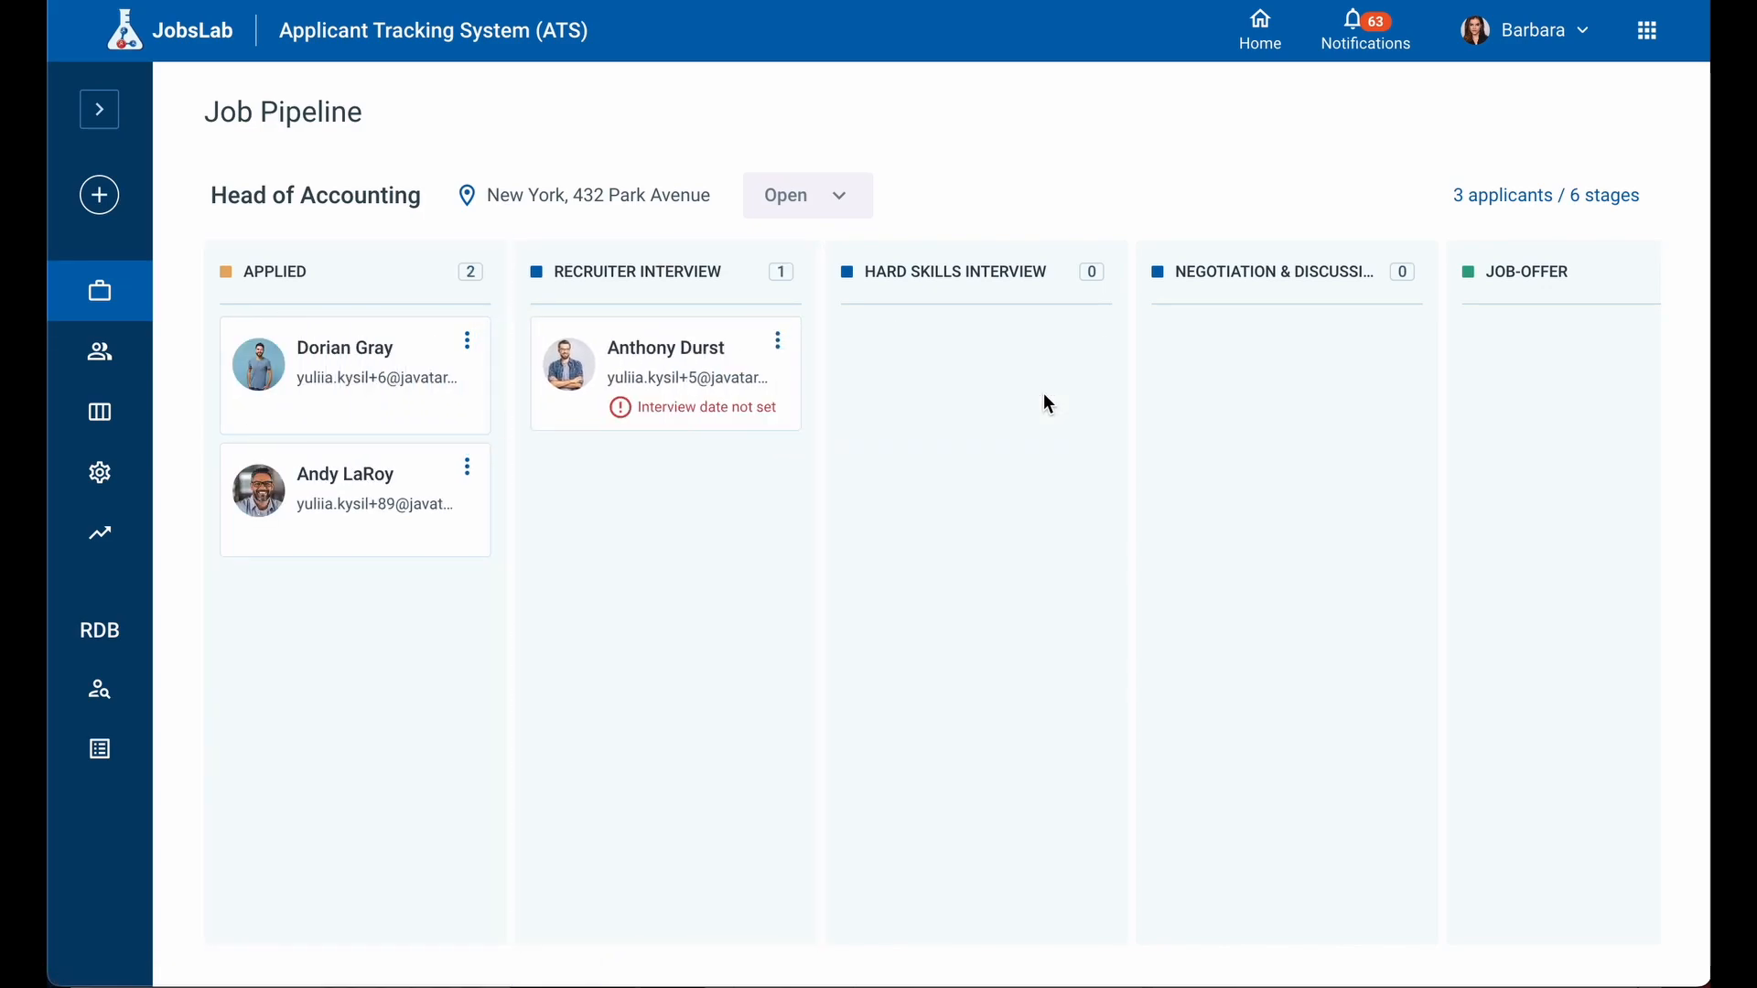
{"action": "left_click_drag", "start_coordinate": [765, 380], "coordinate": [439, 353]}
{"action": "left_click", "coordinate": [467, 341]}
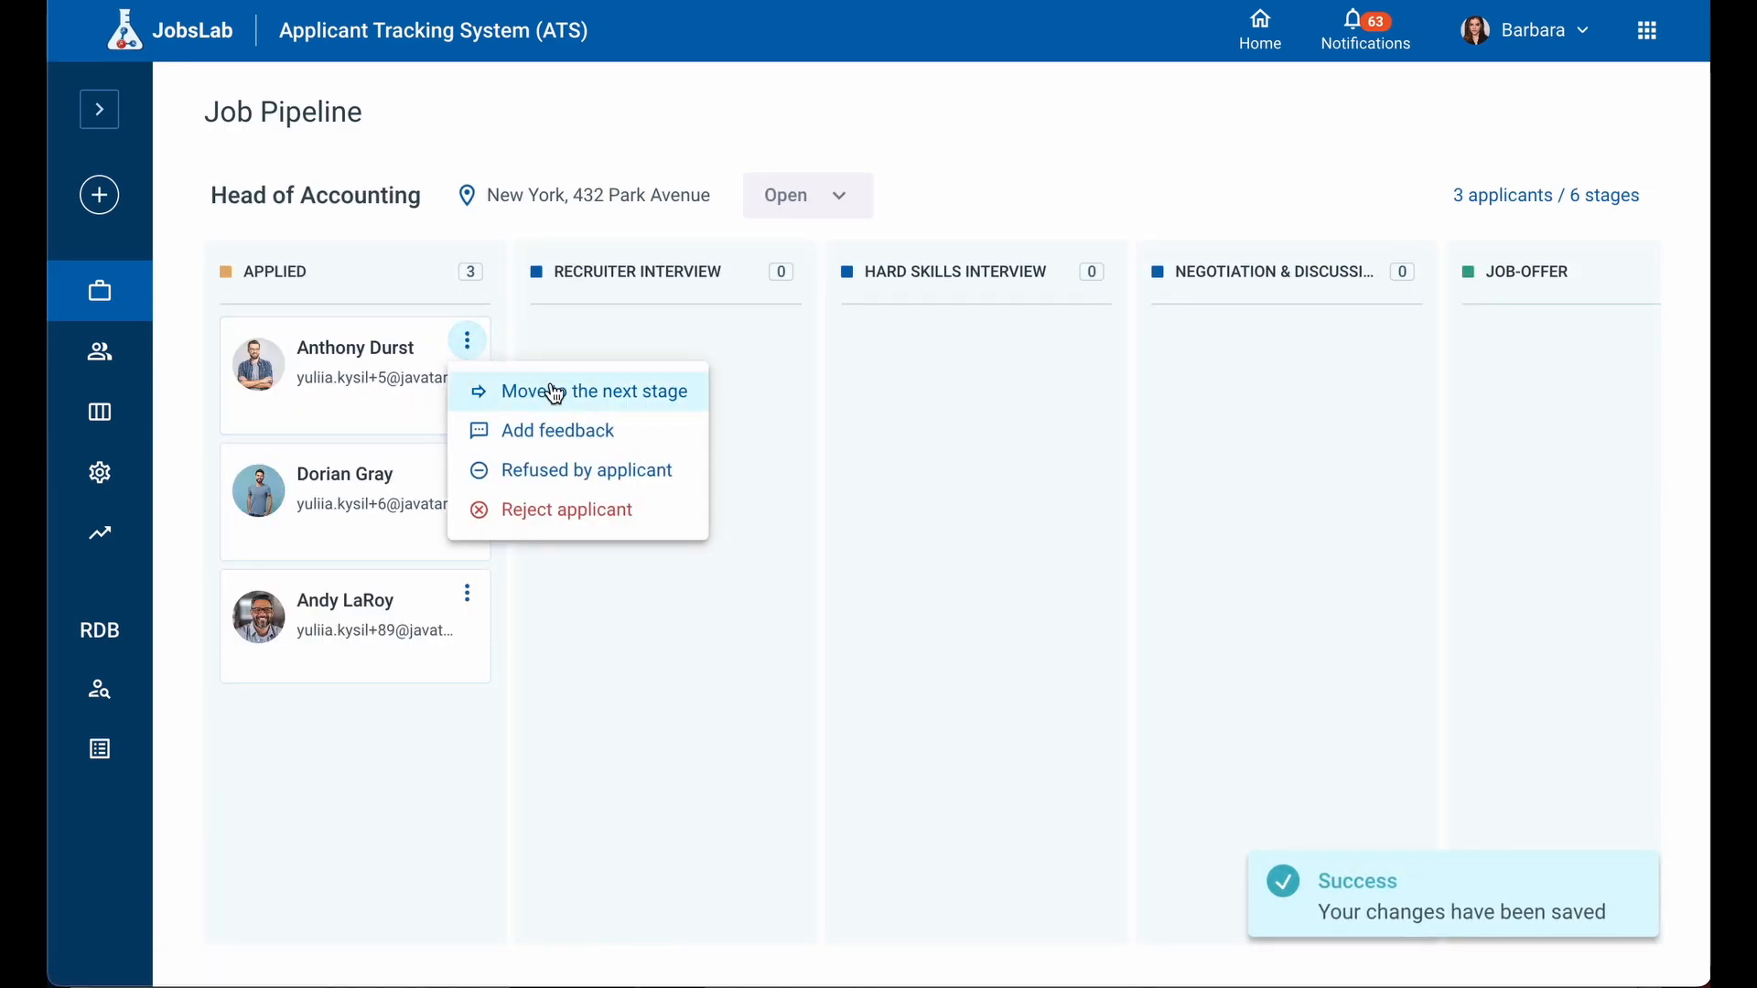
{"action": "left_click", "coordinate": [696, 392]}
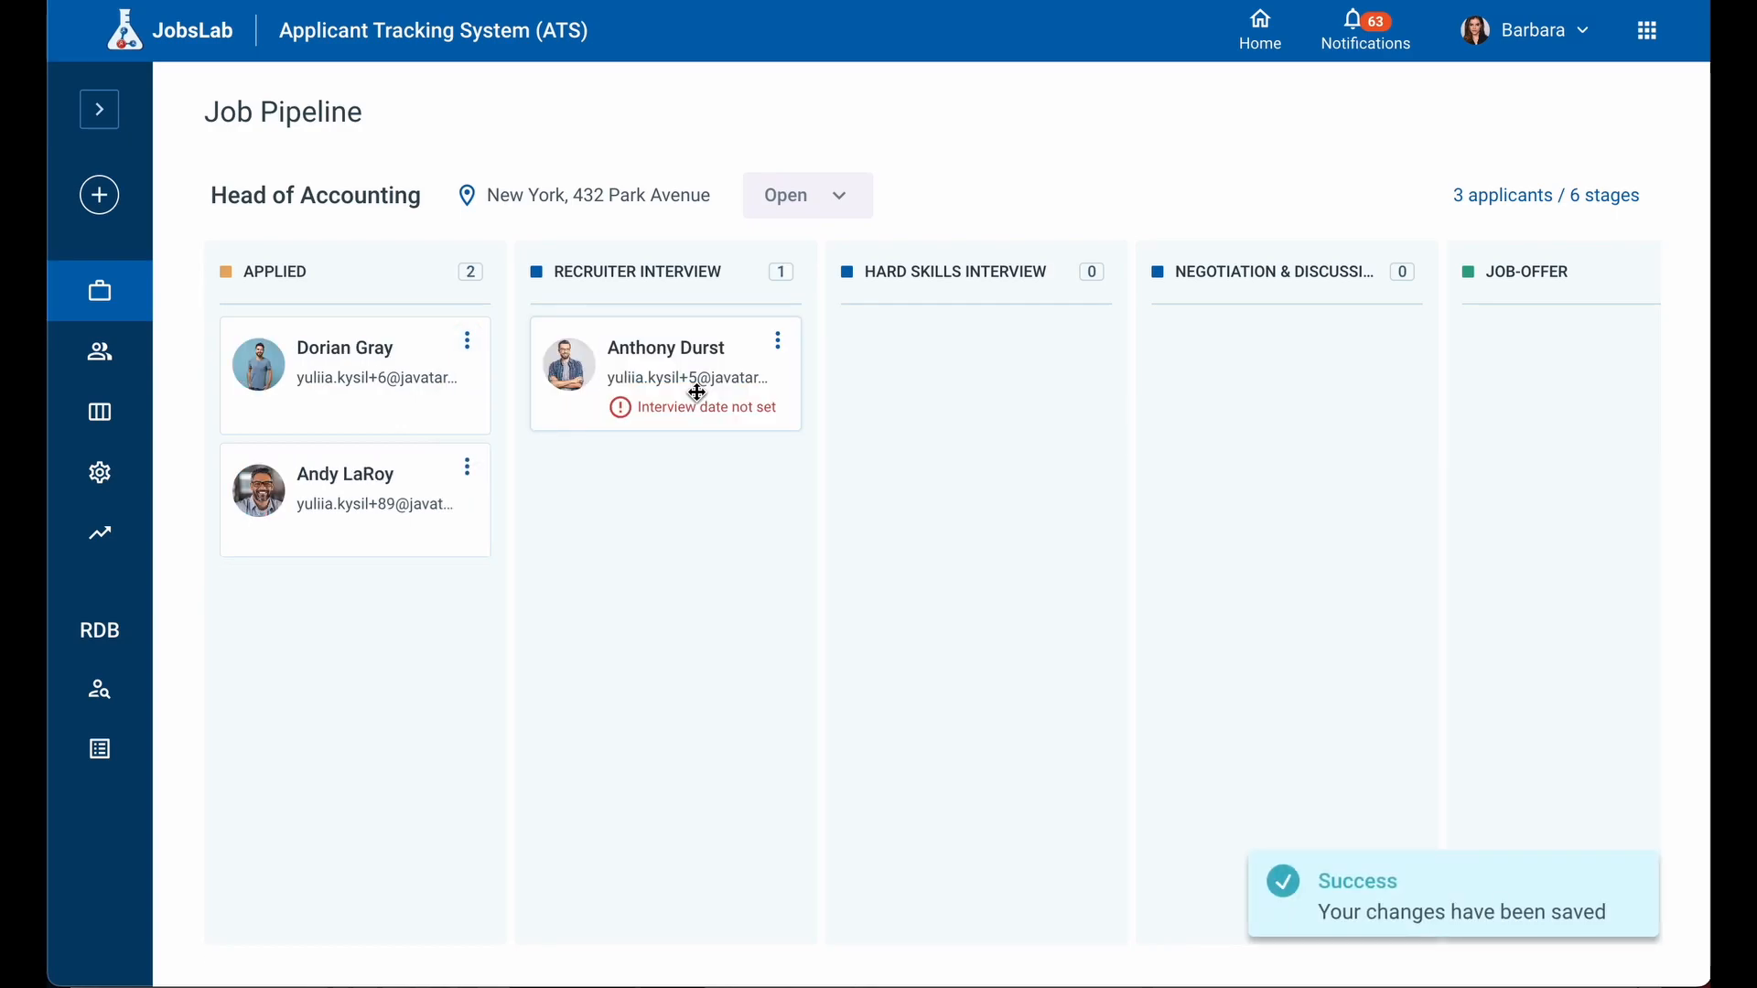
Save feedback for the first applicant in Applied with a Pass recommendation and the comment "will be great for our team"
{"action": "left_click", "coordinate": [468, 342]}
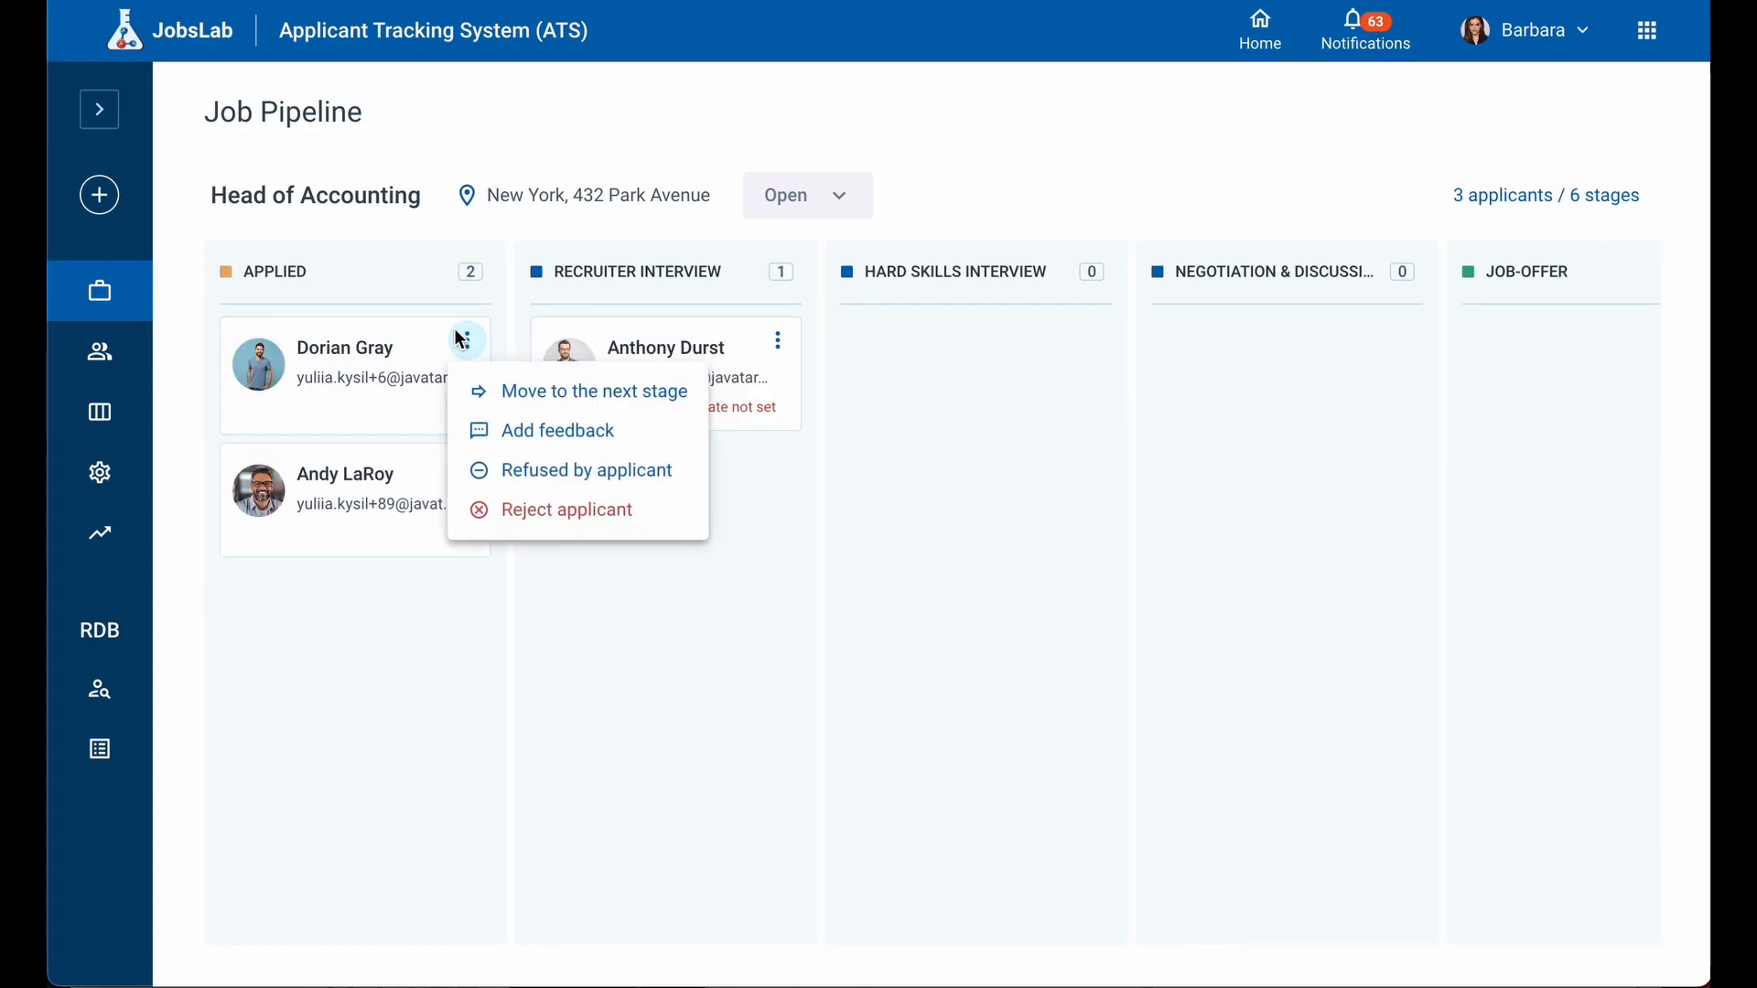
{"action": "left_click", "coordinate": [509, 430]}
{"action": "left_click", "coordinate": [727, 630]}
{"action": "type", "text": "will be great for our team"}
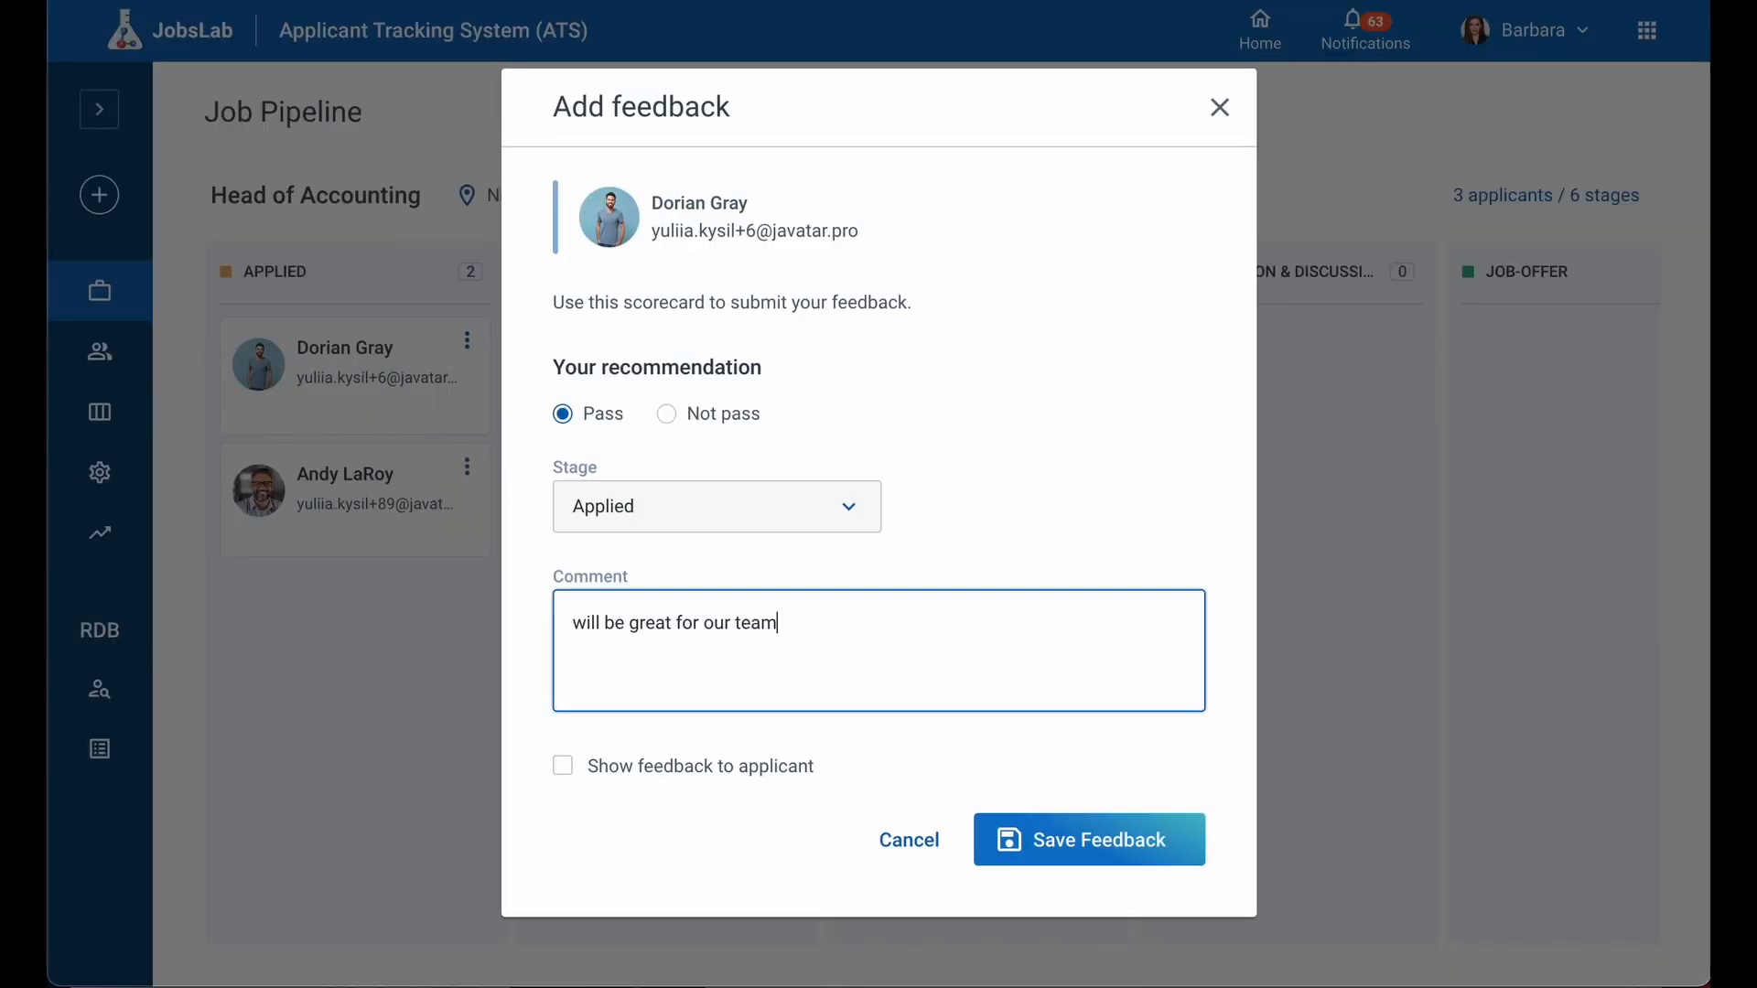
{"action": "left_click", "coordinate": [1127, 835]}
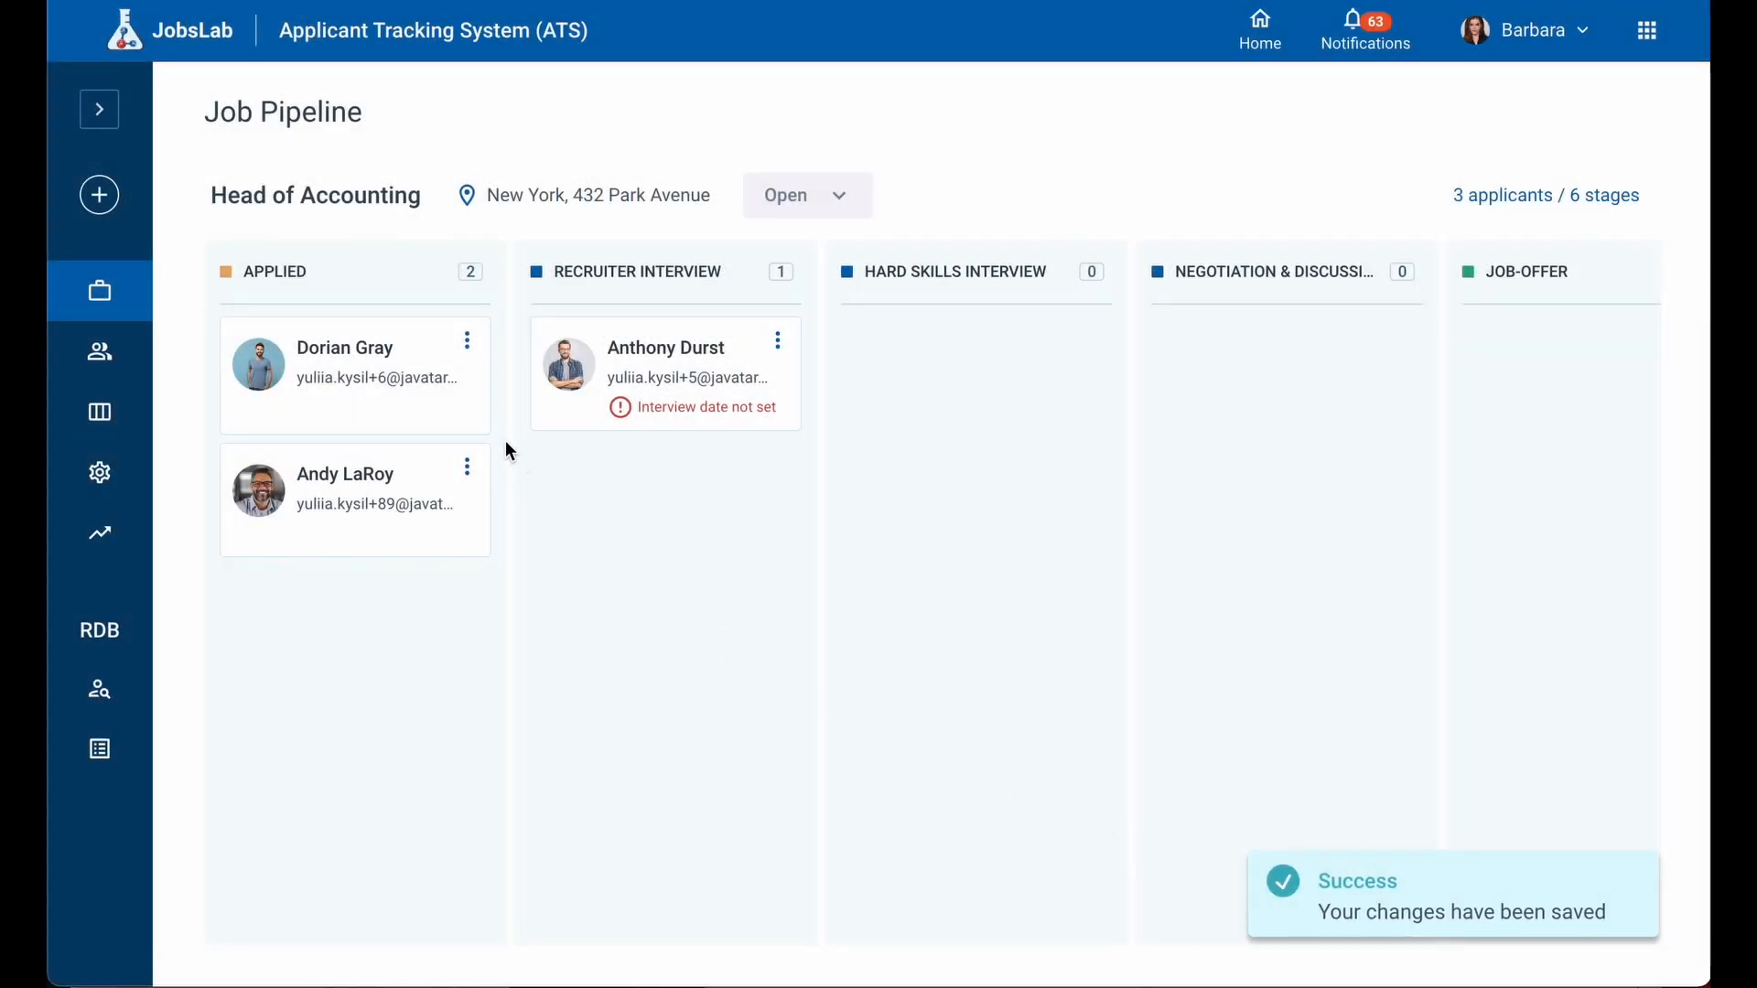
Mark the first applicant in Applied as Refused by applicant, with reason Not interested and comment "candidate is not interested in our vacancy"
{"action": "left_click", "coordinate": [467, 341]}
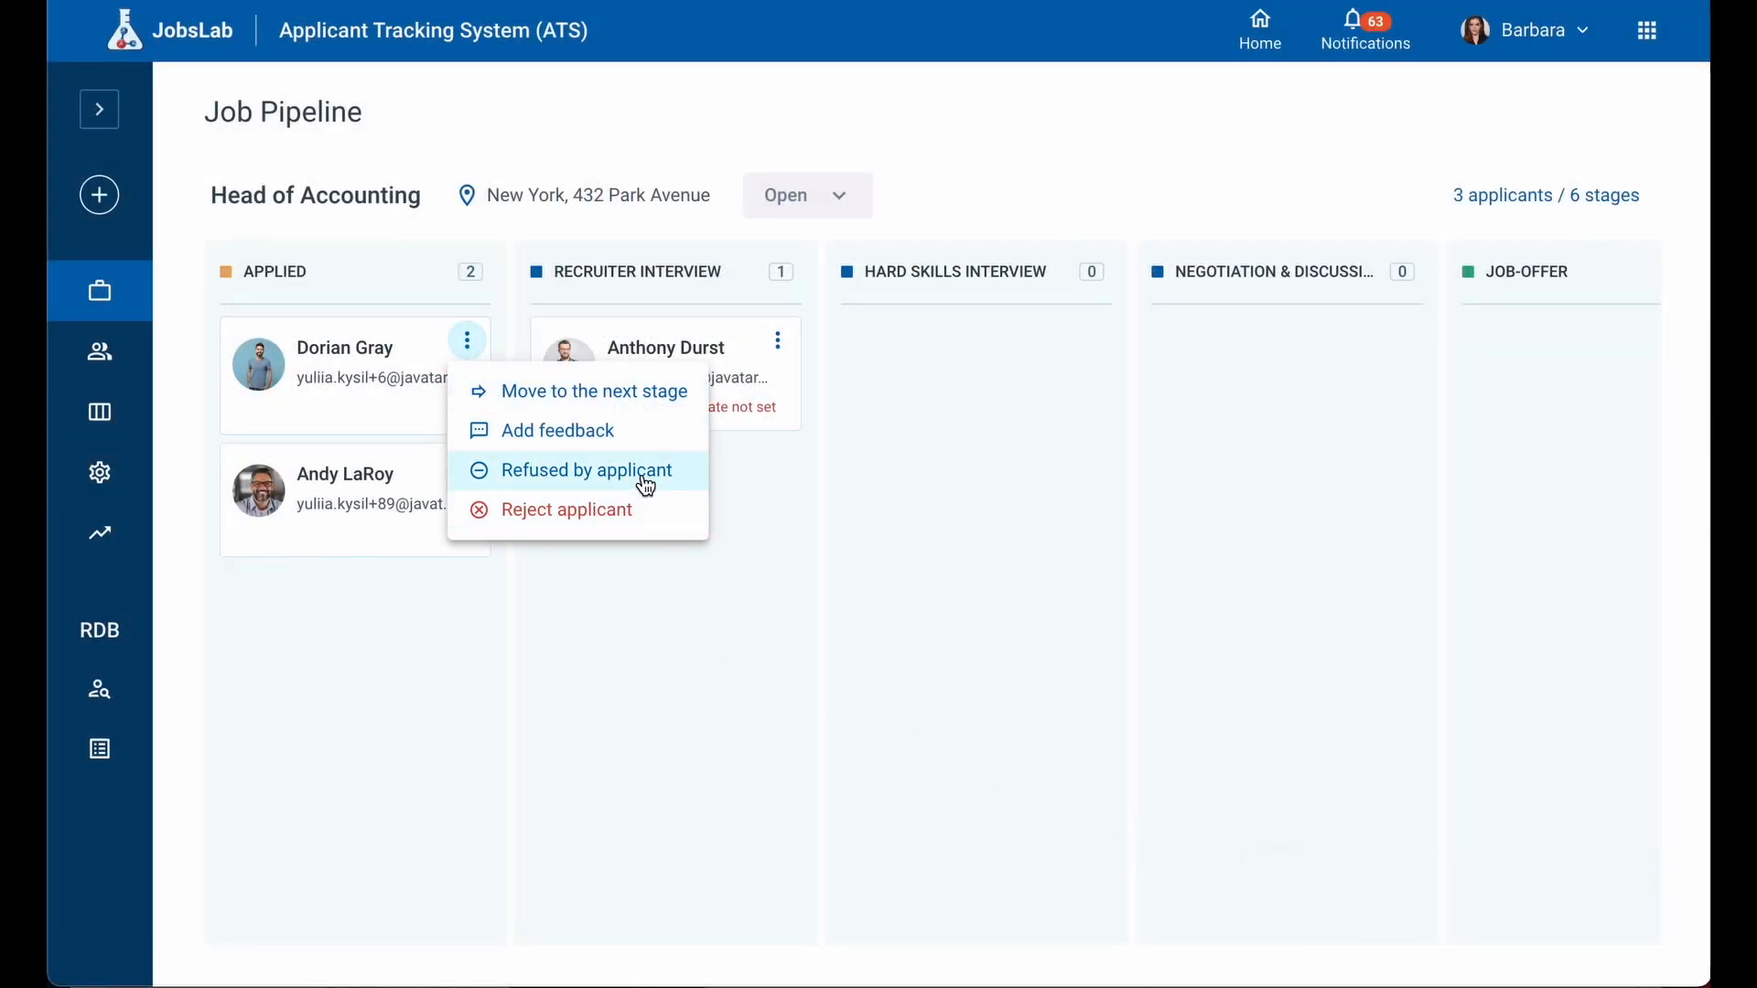
{"action": "left_click", "coordinate": [690, 485]}
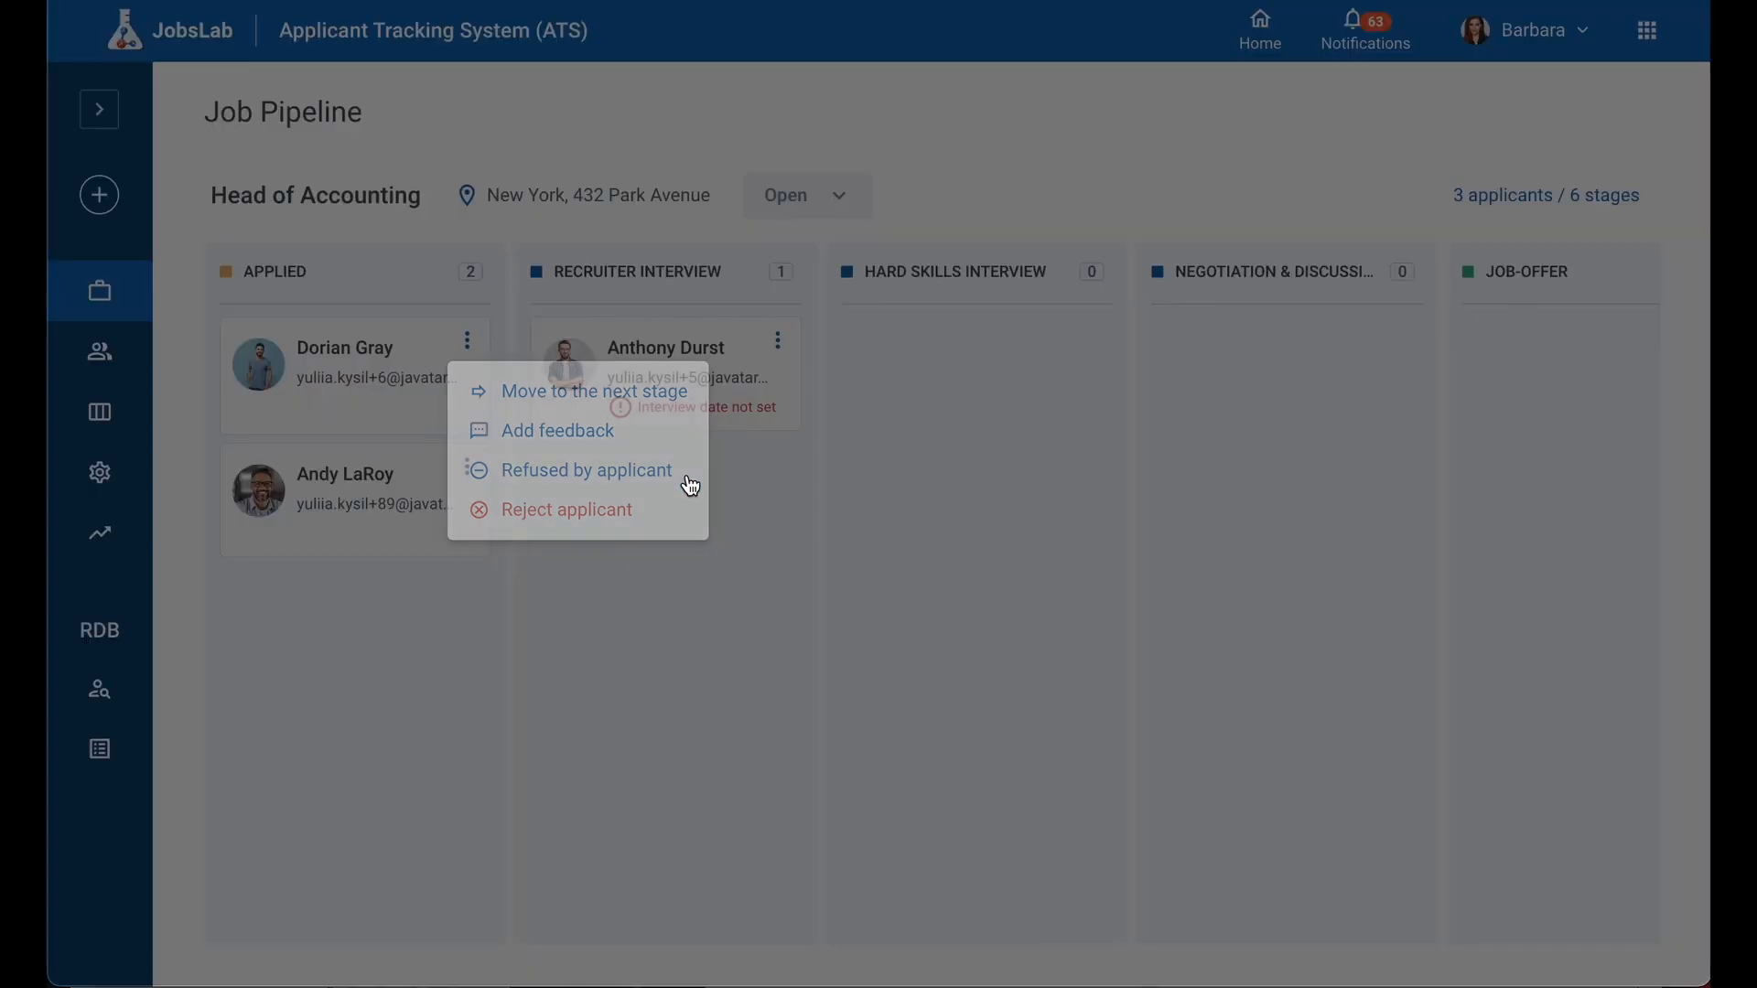
{"action": "left_click", "coordinate": [783, 501]}
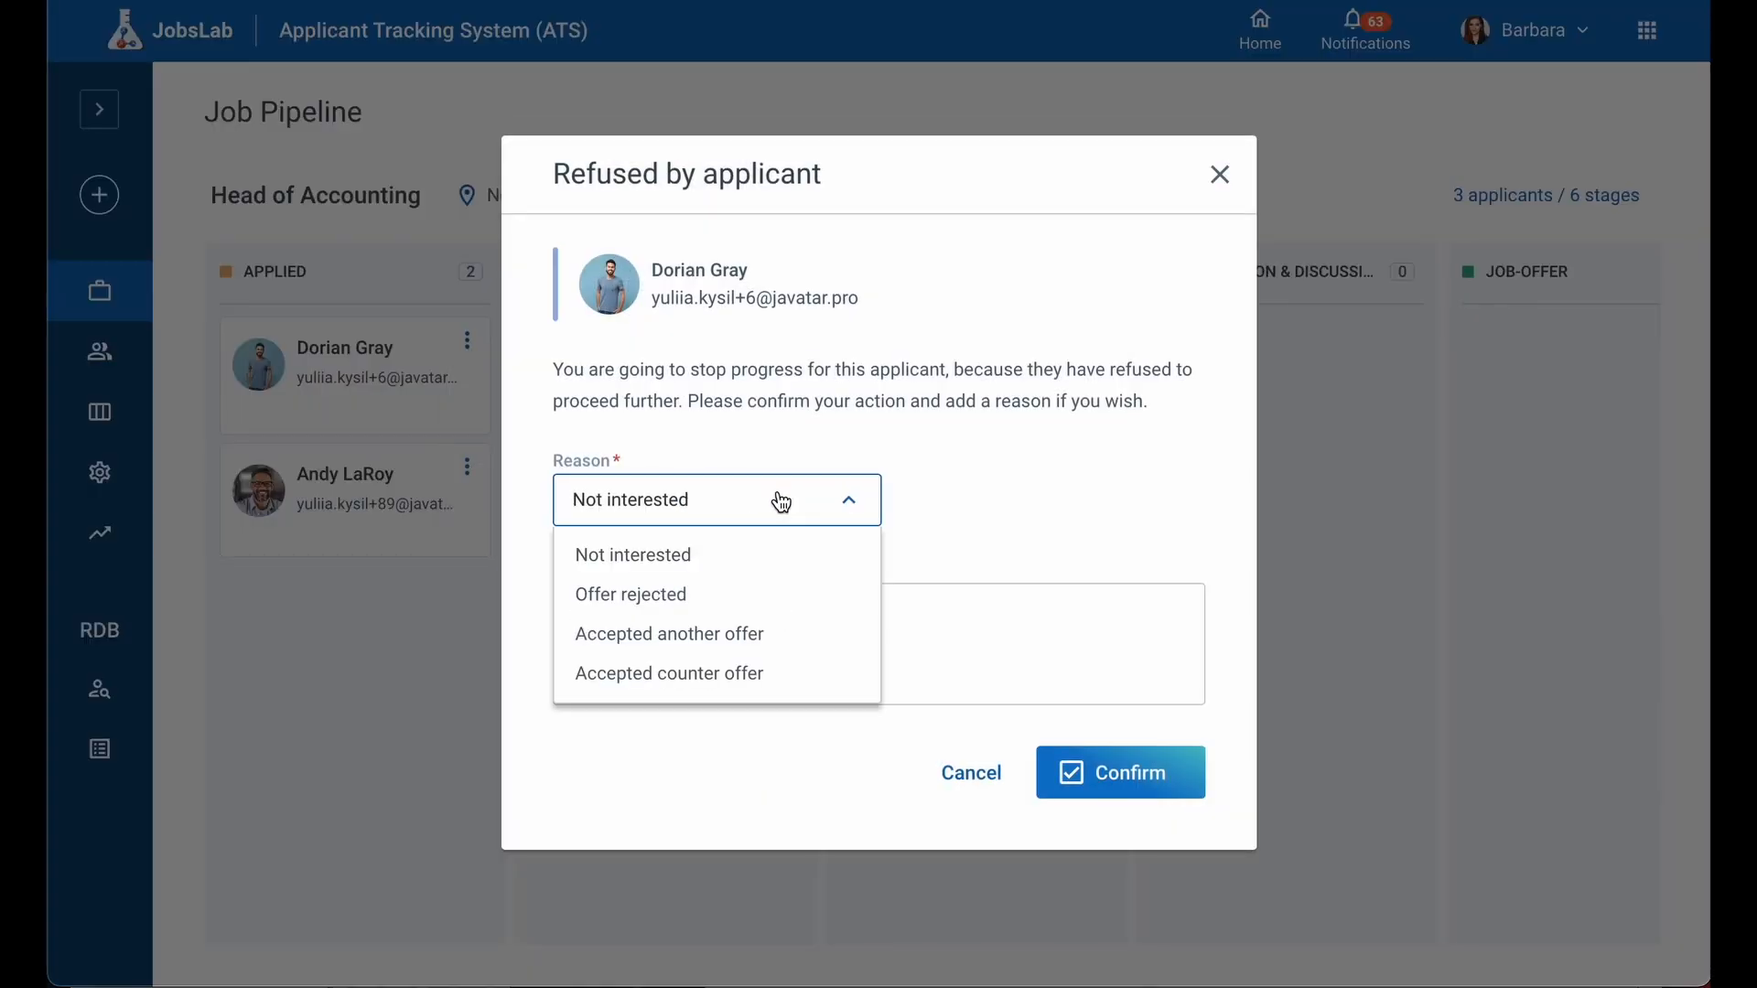
{"action": "left_click", "coordinate": [788, 556]}
{"action": "left_click", "coordinate": [764, 653]}
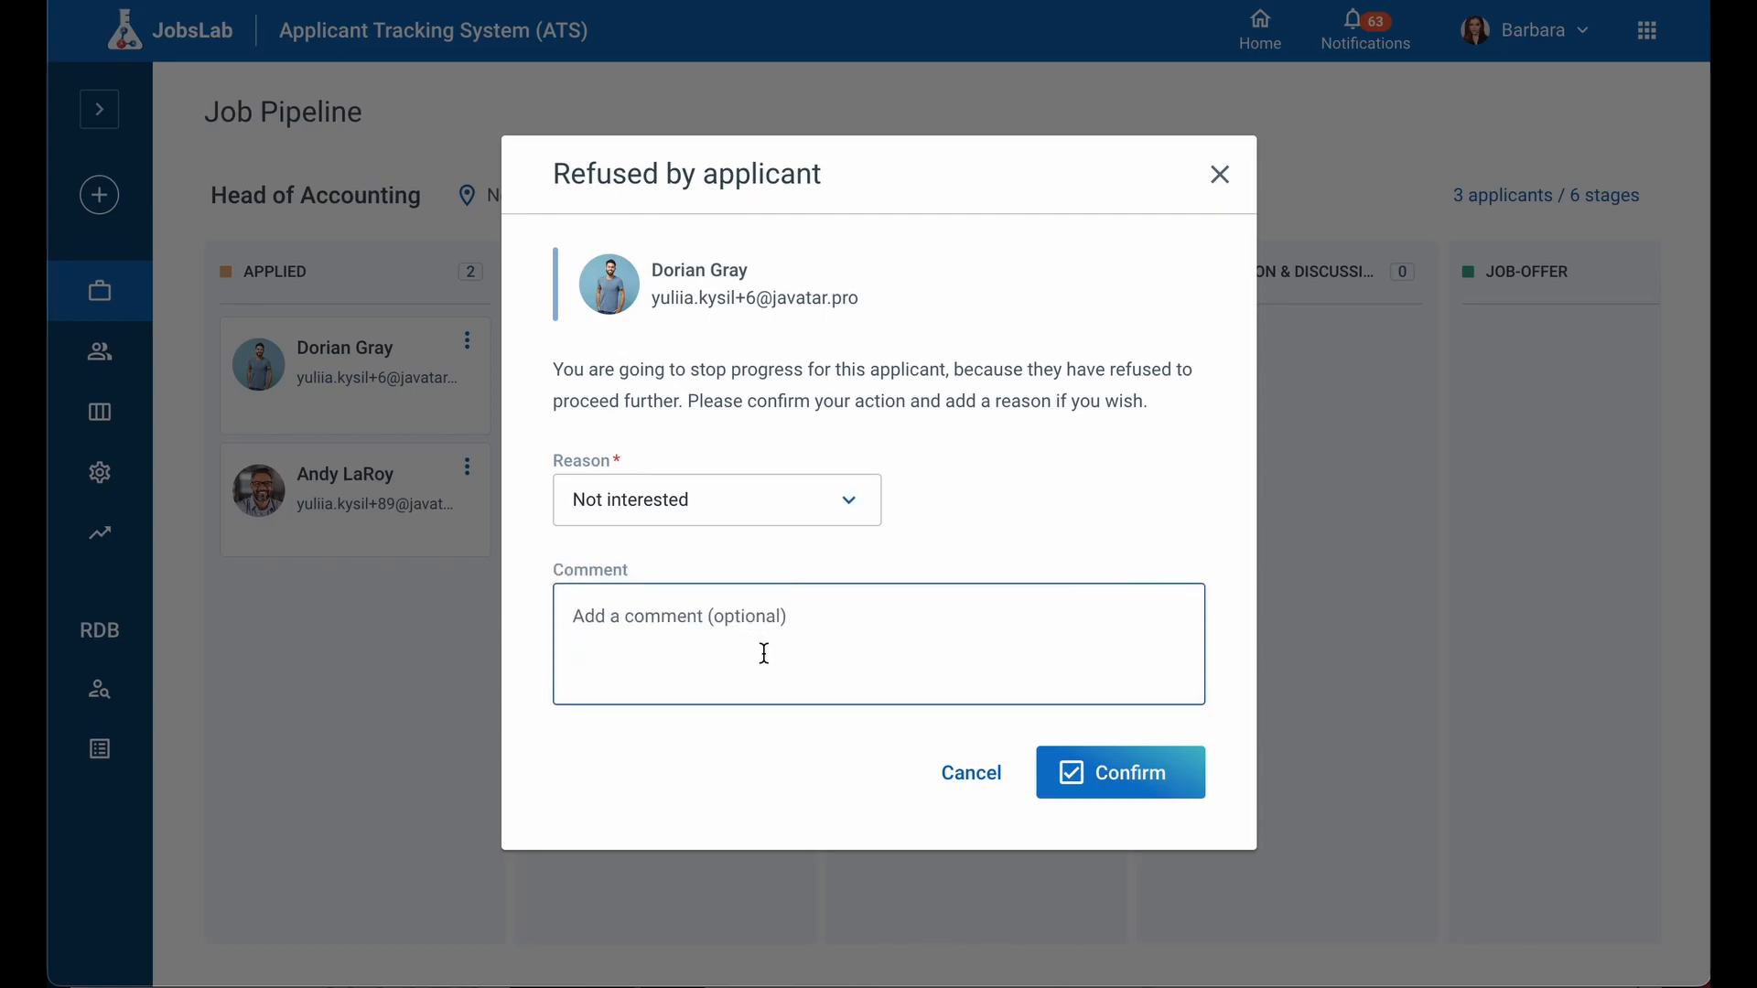
{"action": "type", "text": "candidate is not interested in our vacancy"}
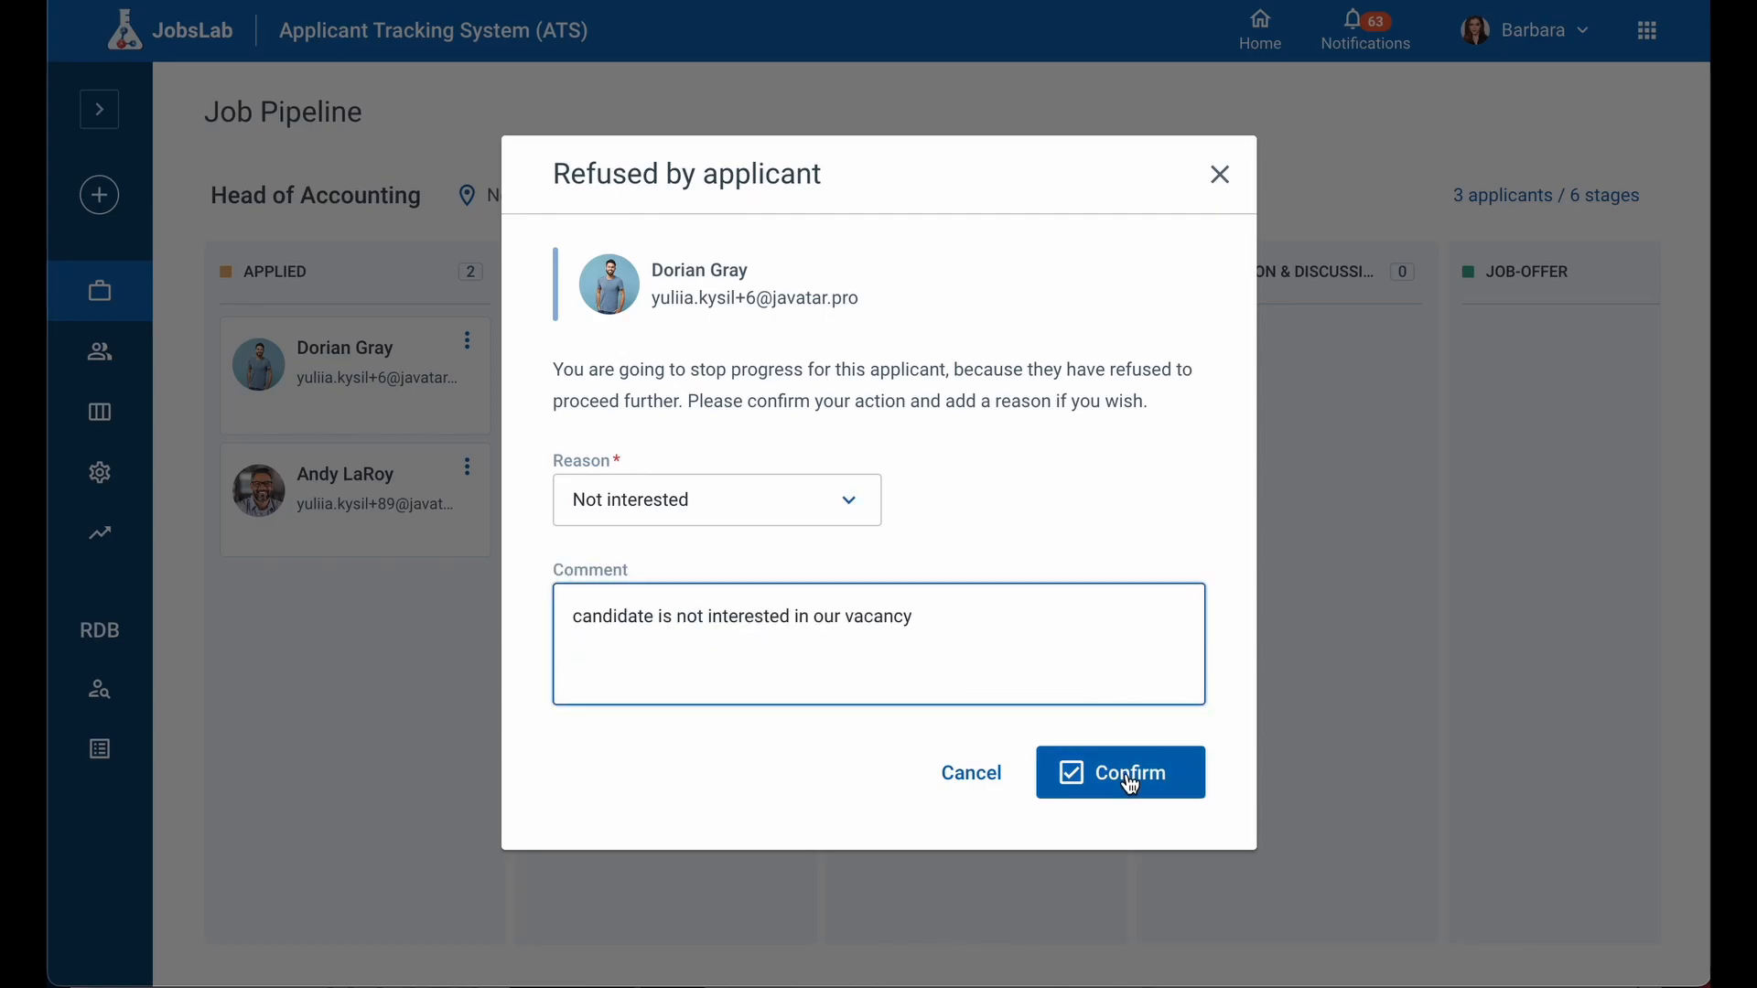
{"action": "left_click", "coordinate": [1127, 772]}
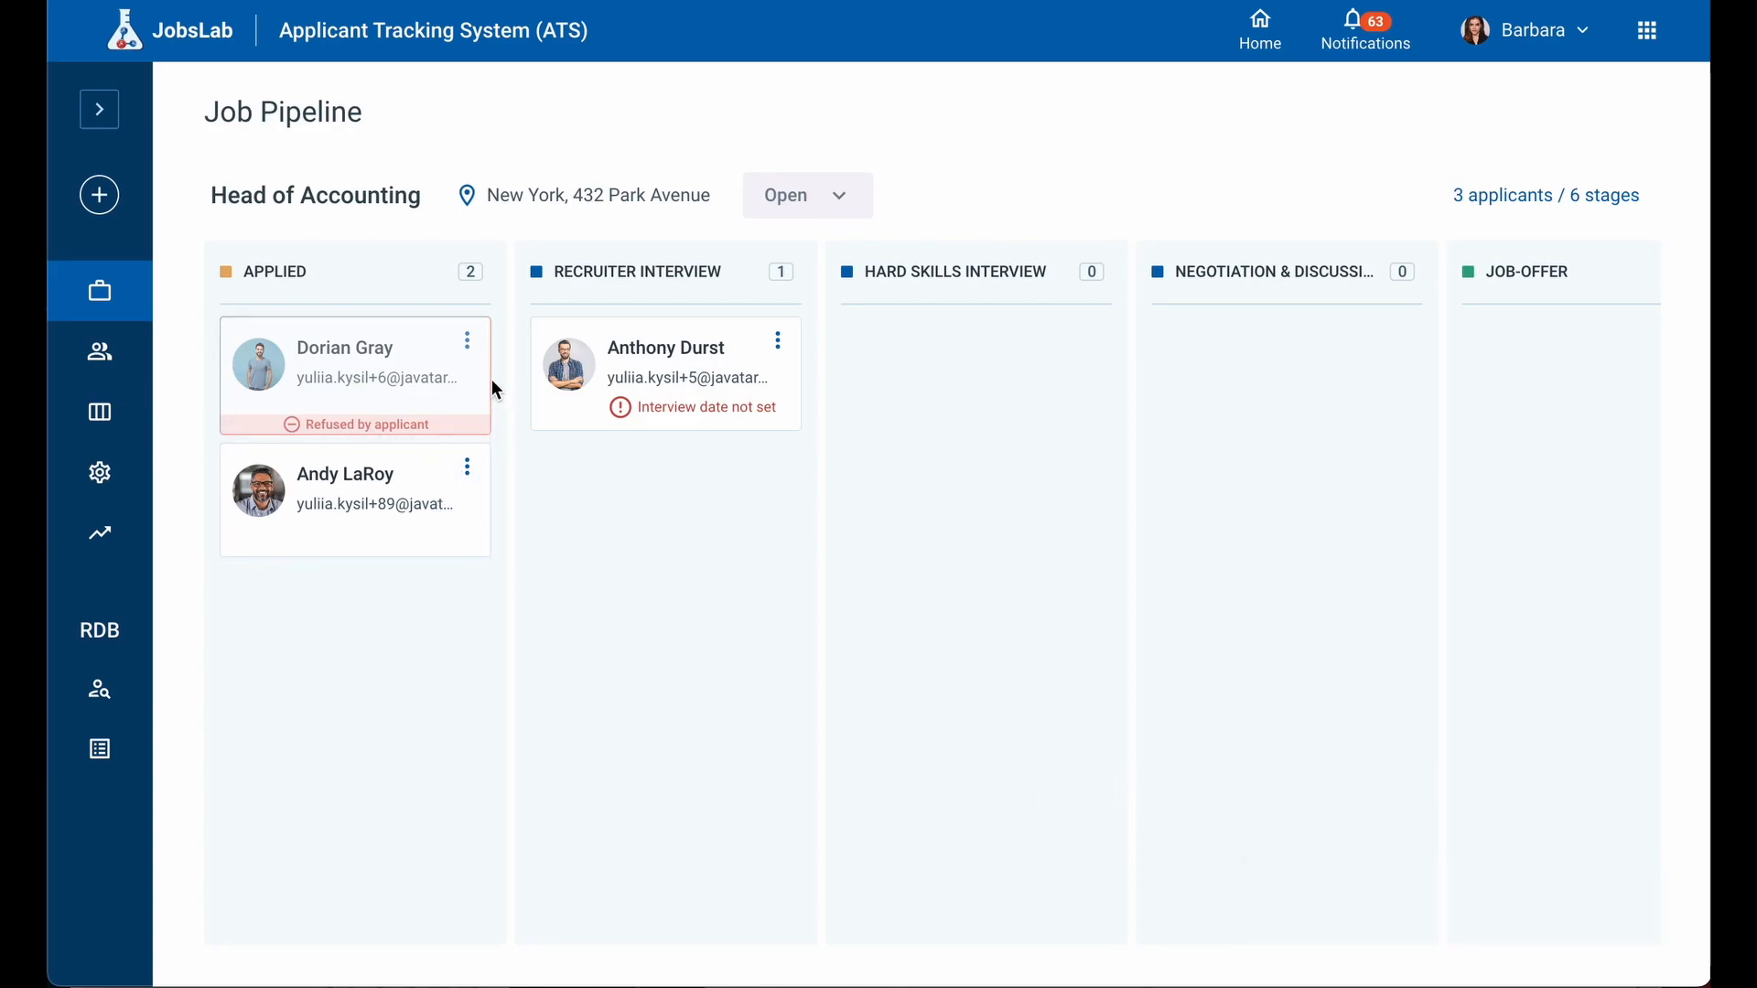
Reject the second applicant in Applied with reason Not responding and comment "tried to contact several times - no luck"
{"action": "left_click", "coordinate": [471, 471]}
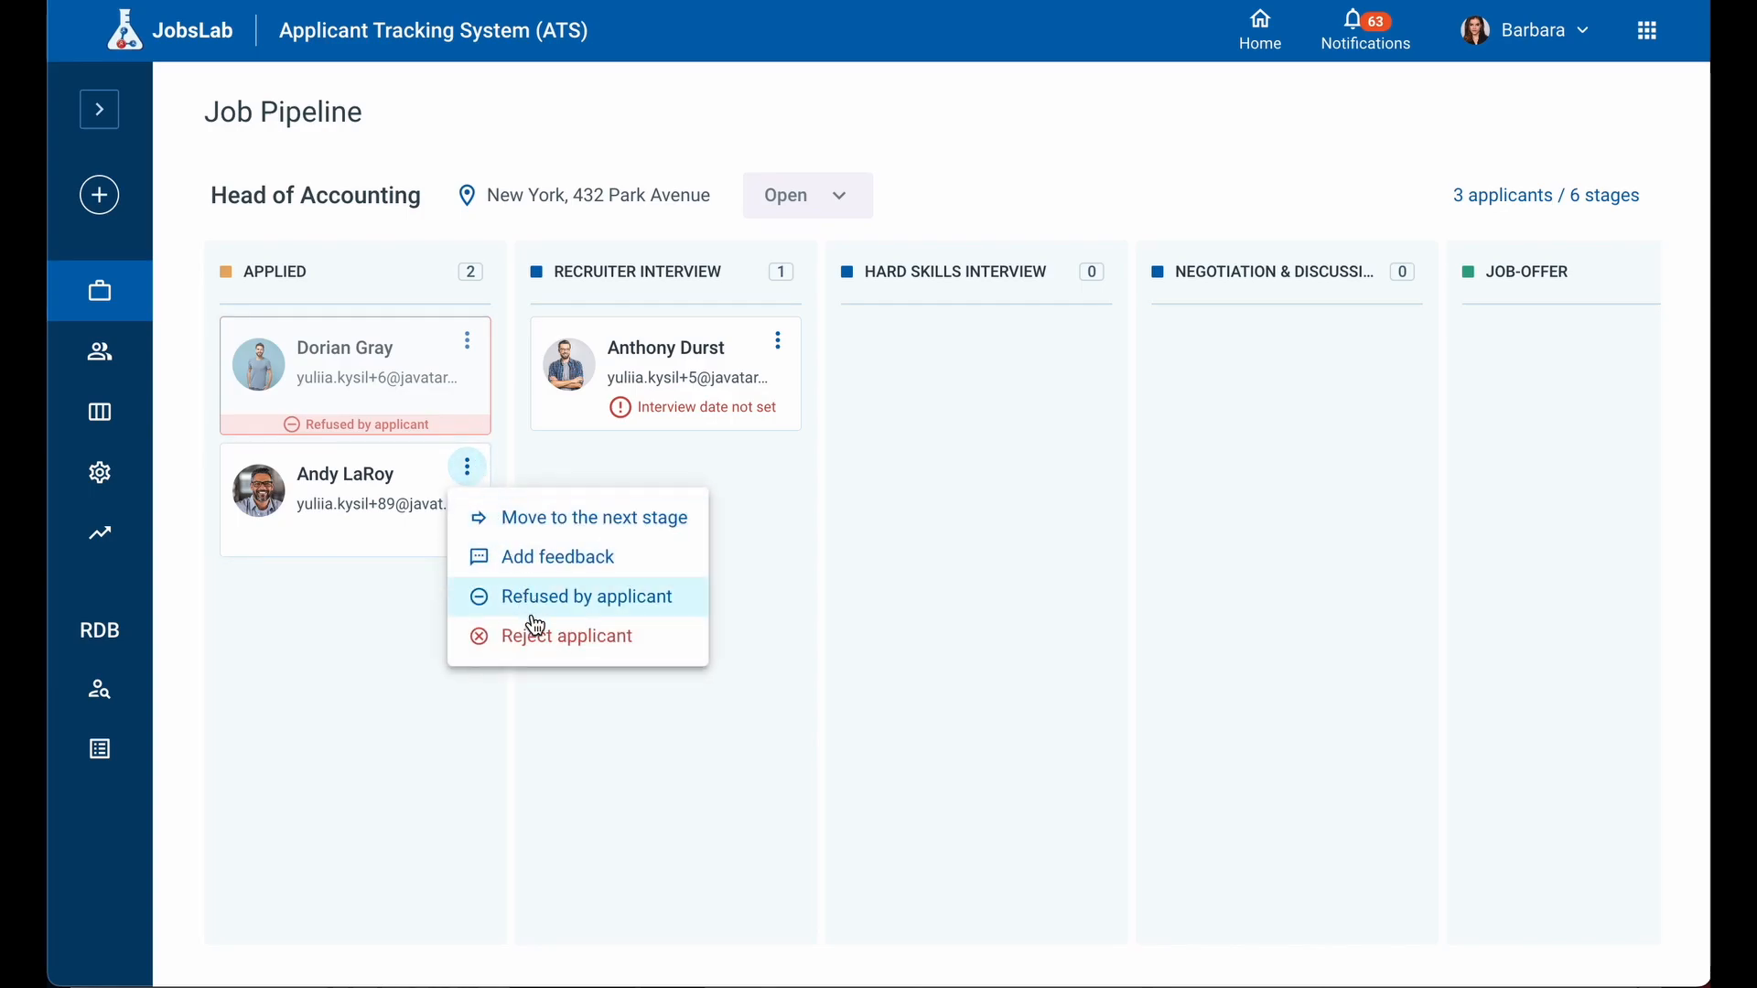
{"action": "left_click", "coordinate": [556, 654]}
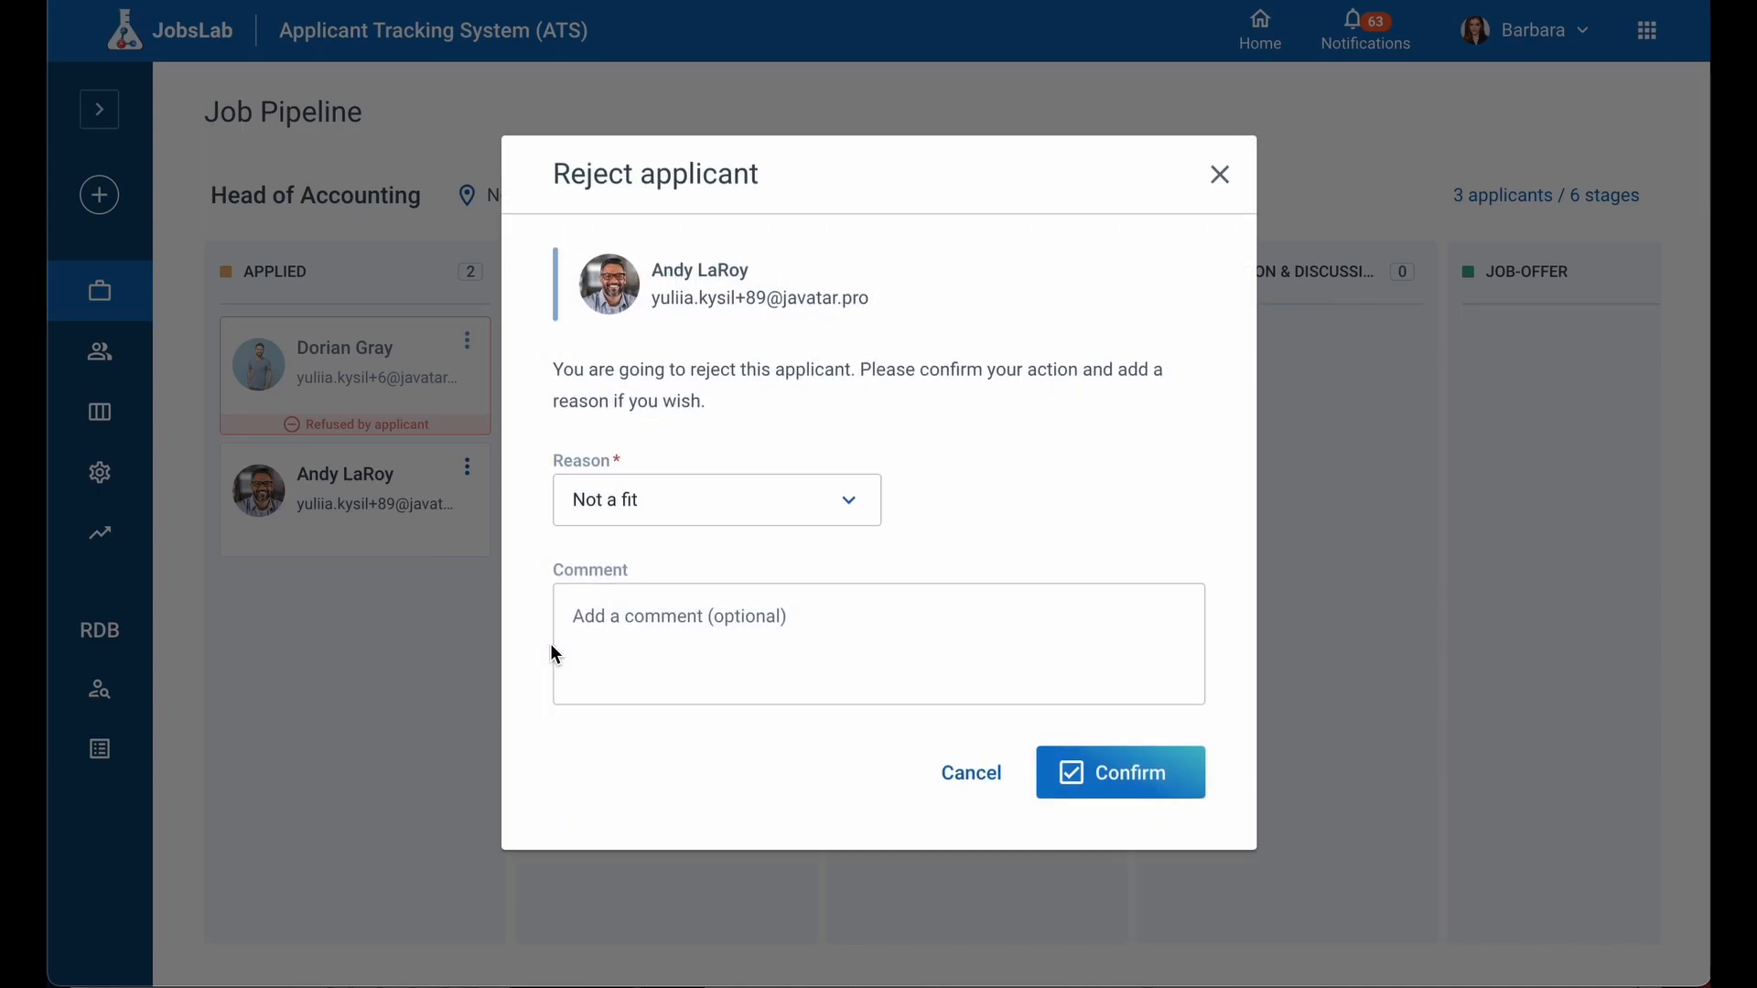
{"action": "left_click", "coordinate": [698, 519]}
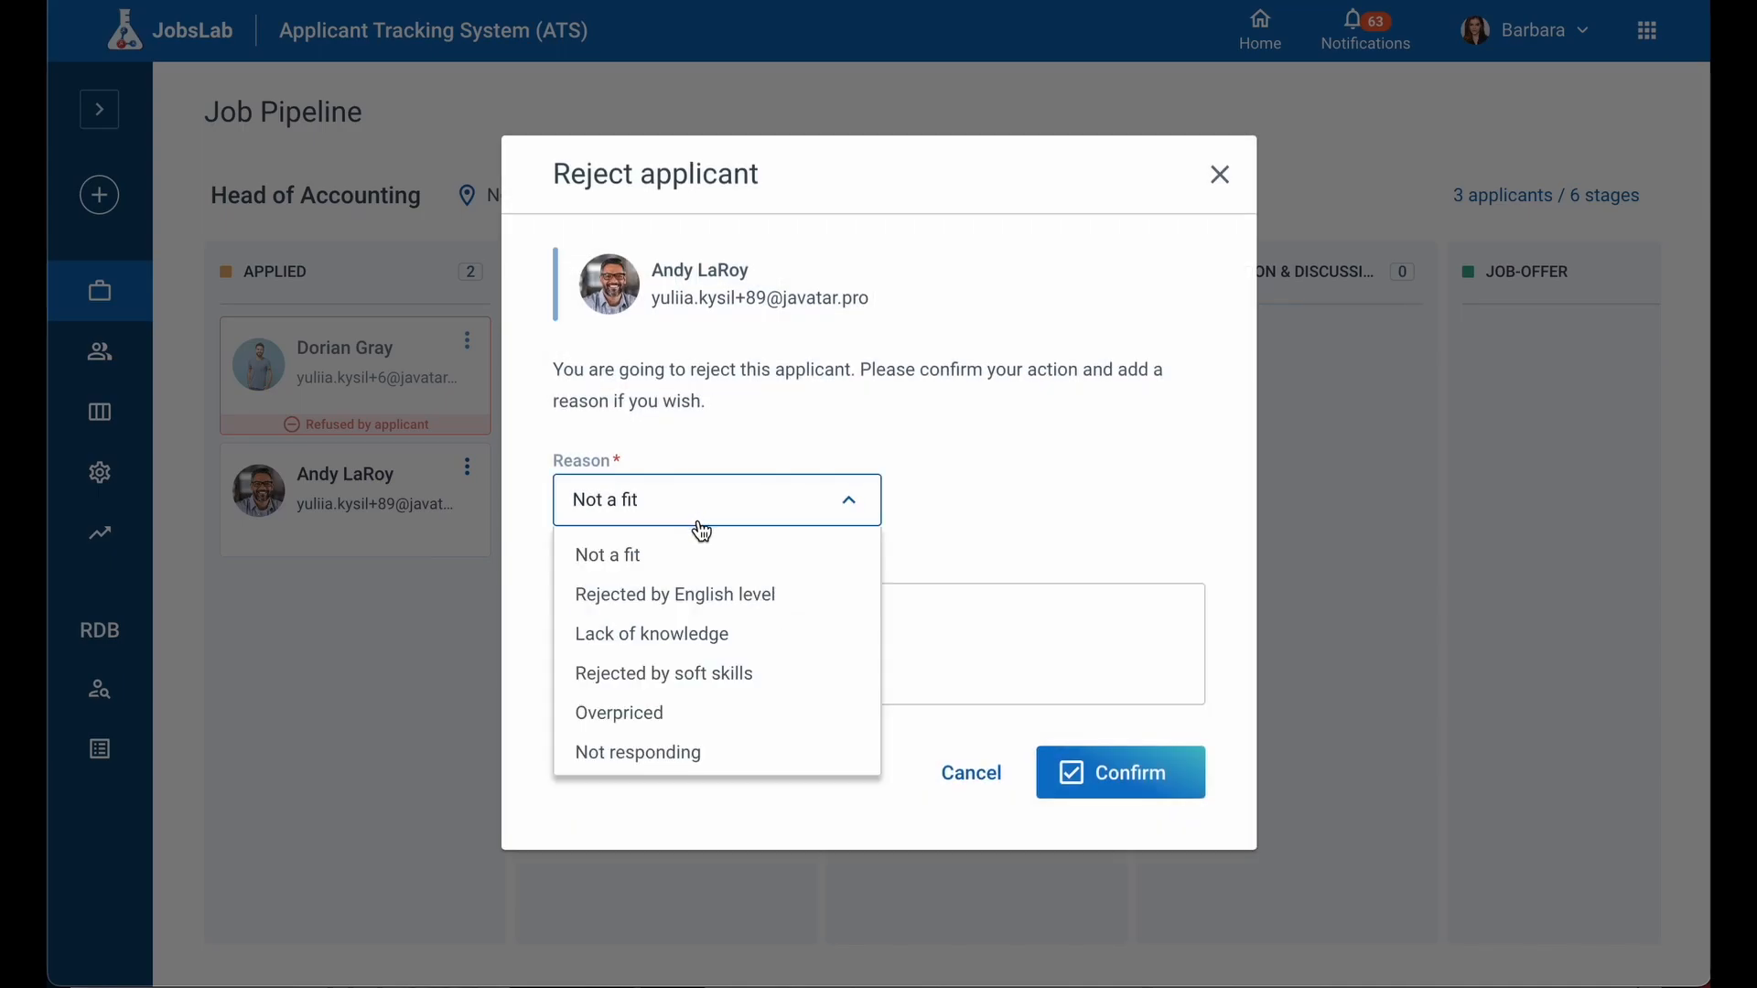
{"action": "left_click", "coordinate": [693, 752]}
{"action": "left_click", "coordinate": [752, 671]}
{"action": "type", "text": "tried to contact several times - no luck"}
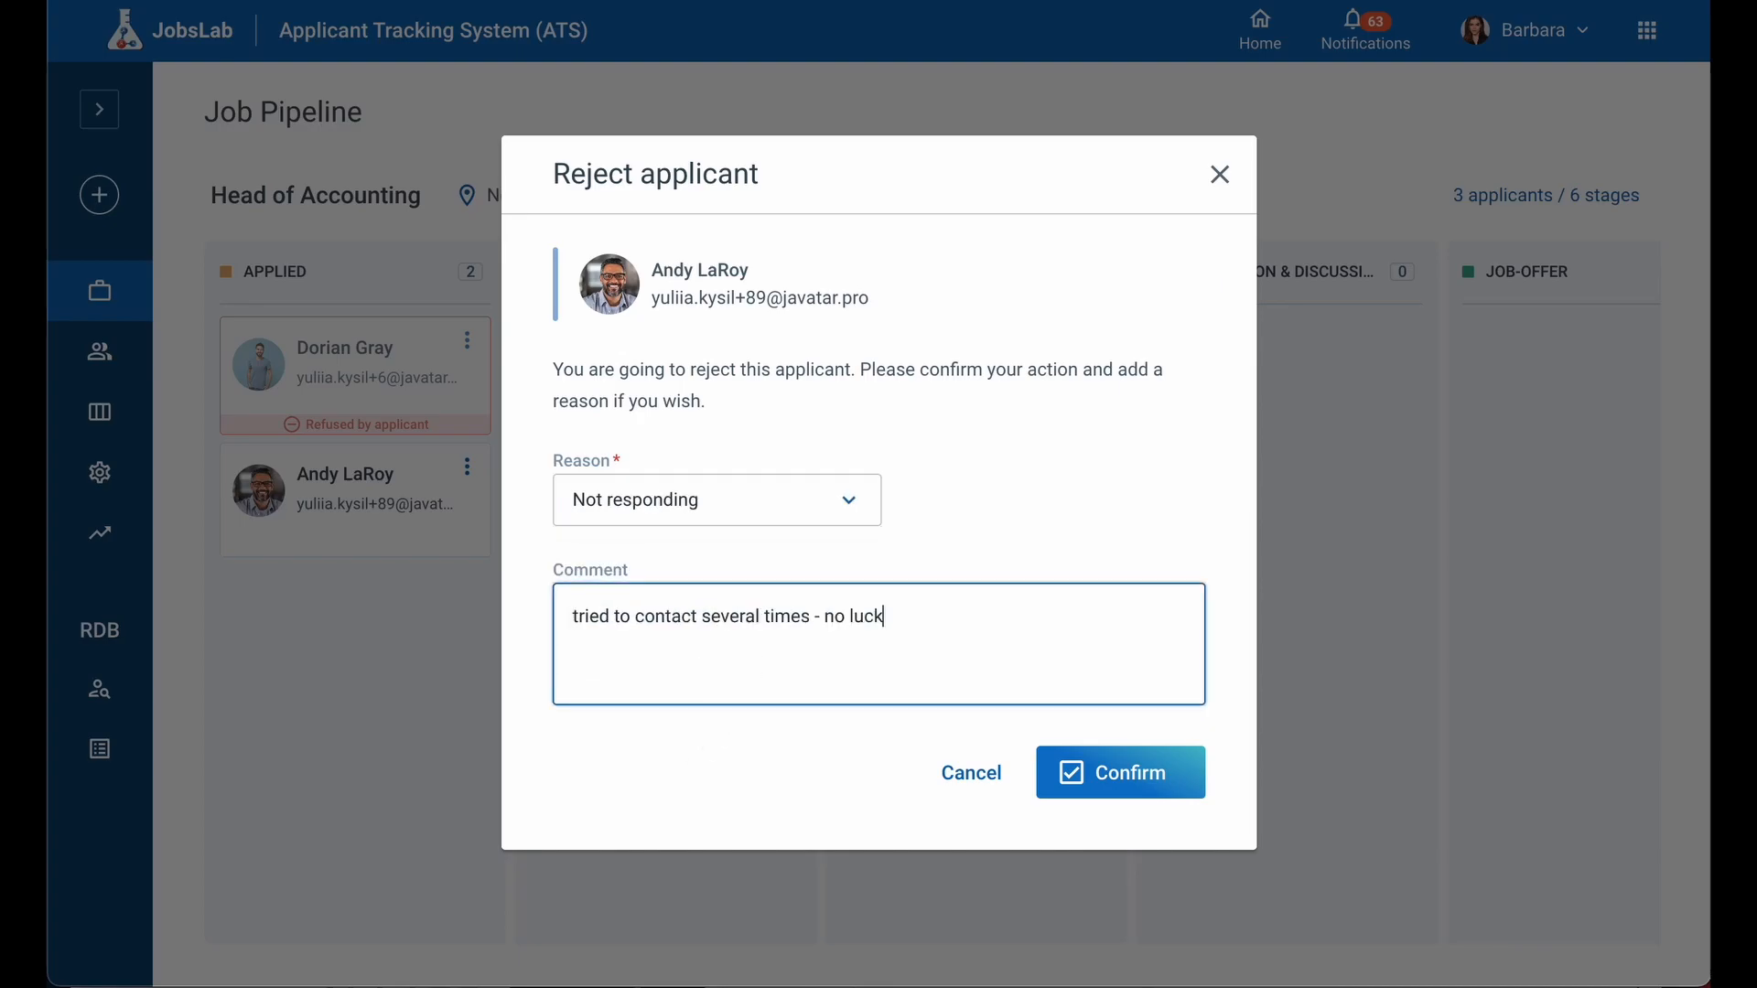
{"action": "left_click", "coordinate": [1091, 773]}
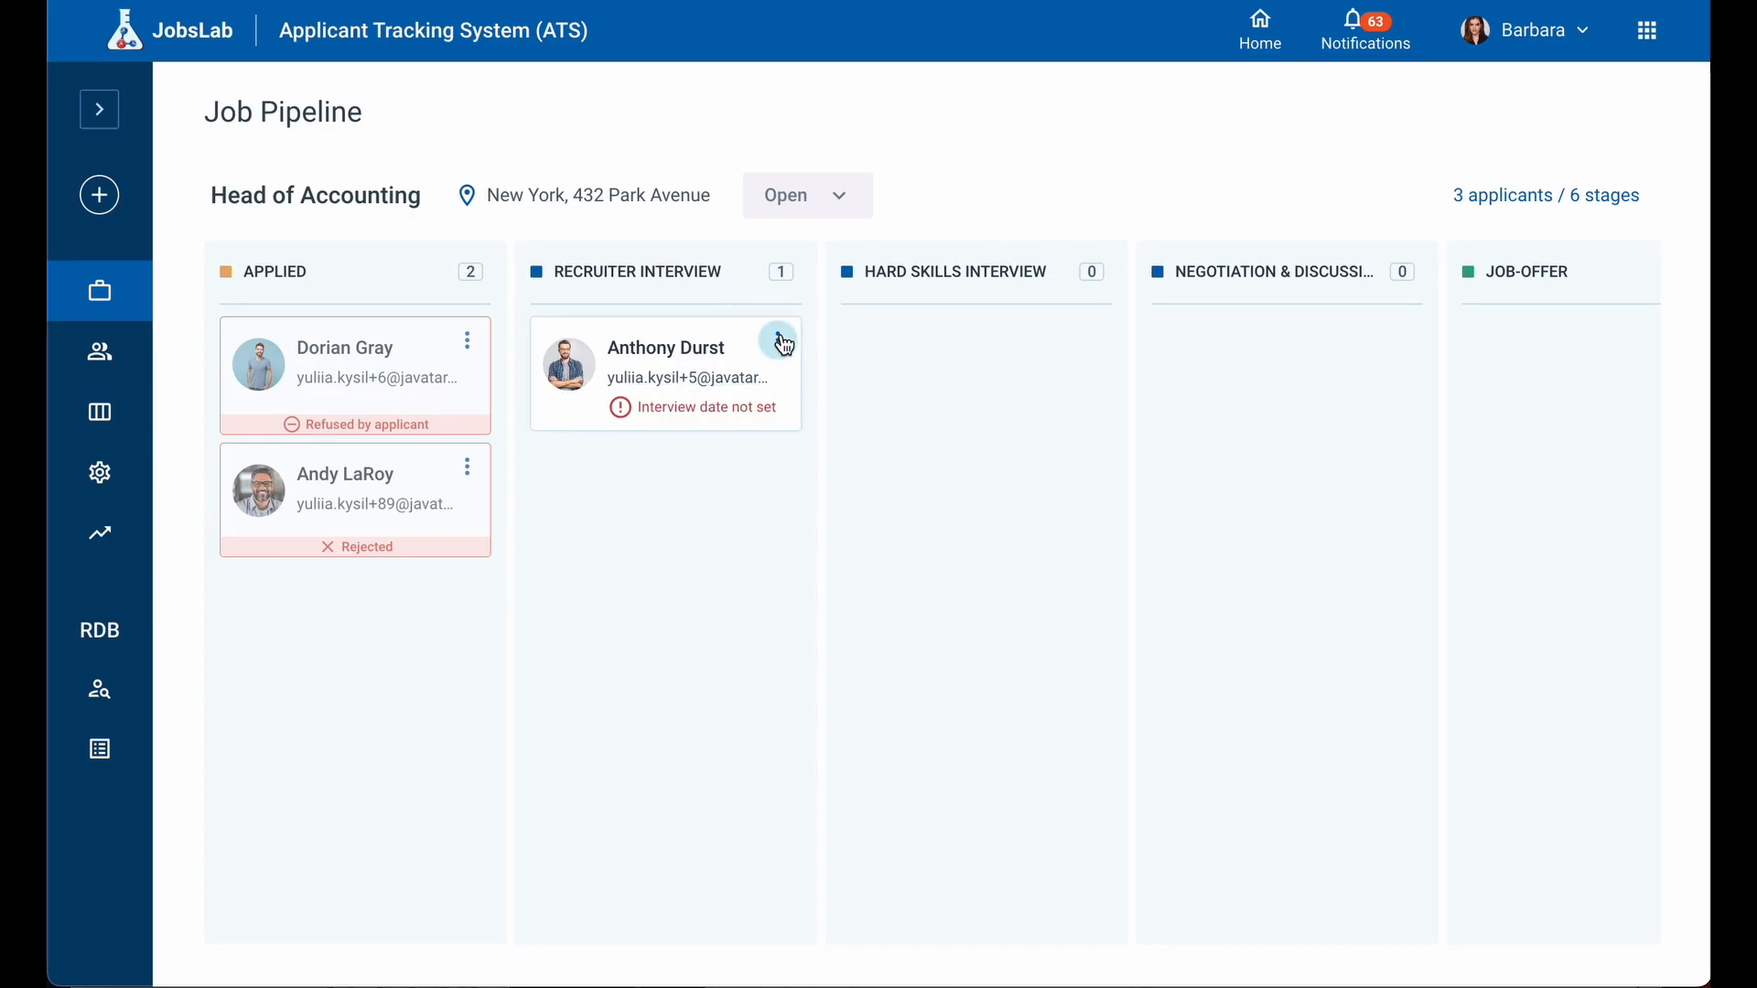
Set up the Recruiter Interview stage applicant's interview for 17.02.2023 from 16:00 to 17:00
{"action": "left_click", "coordinate": [780, 341]}
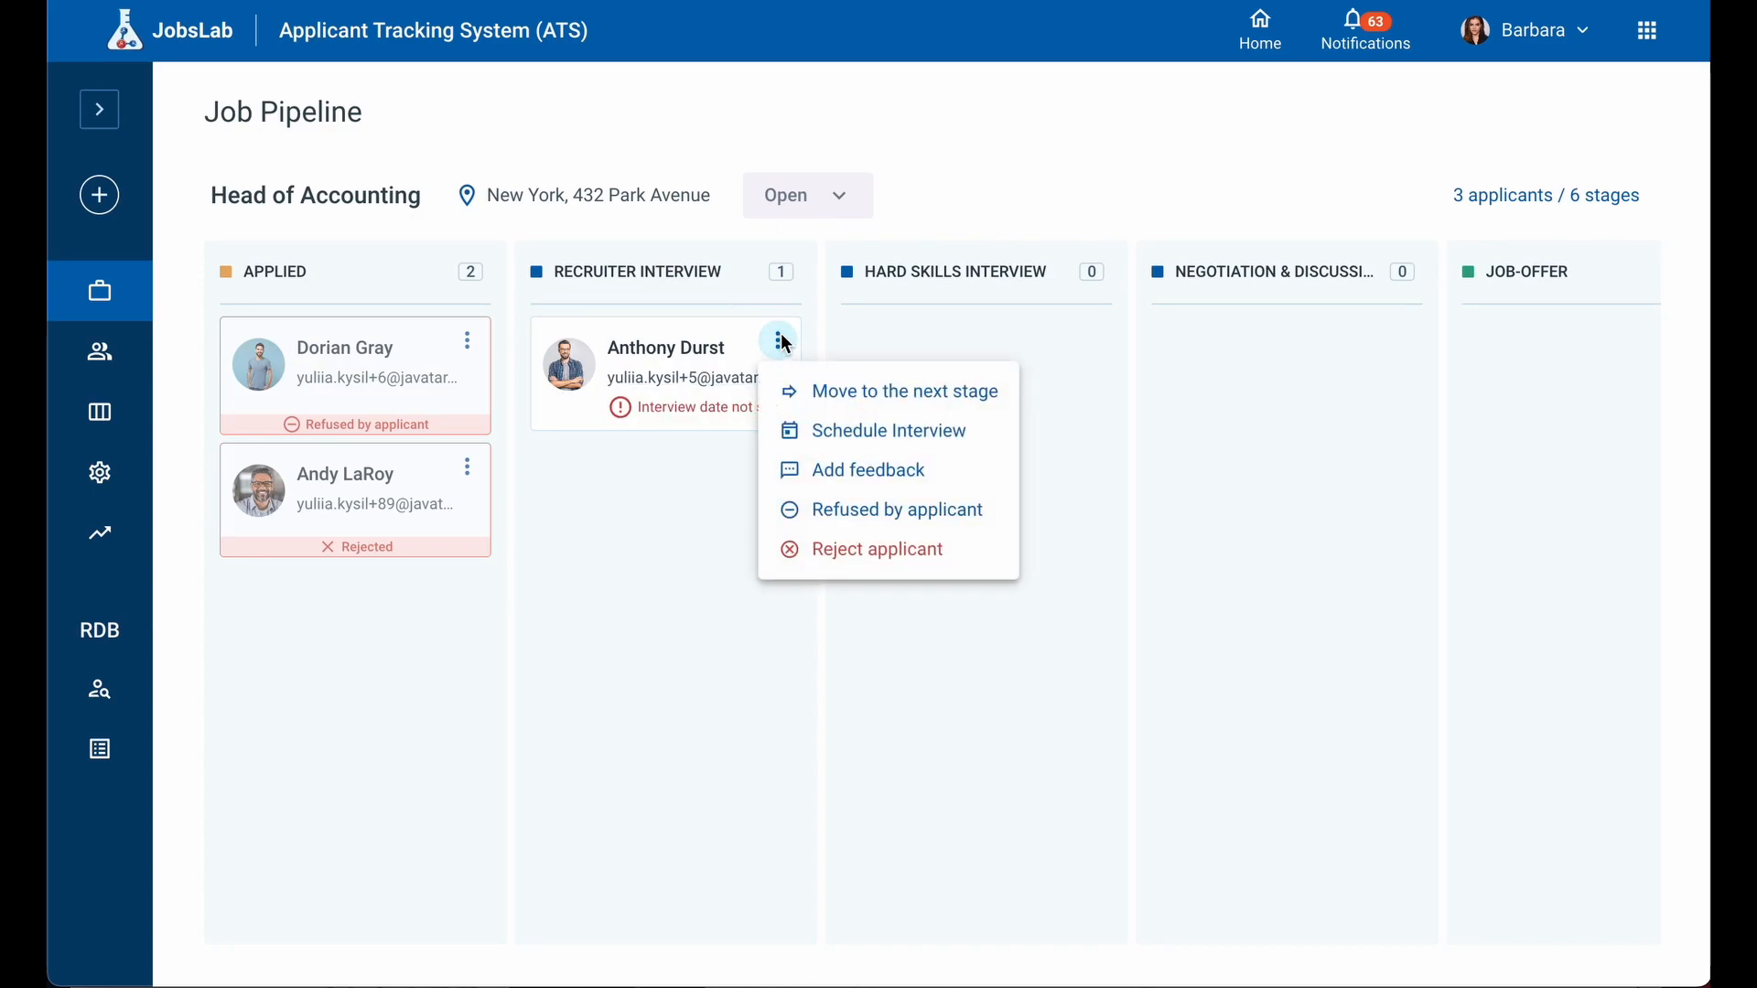
{"action": "left_click", "coordinate": [992, 430]}
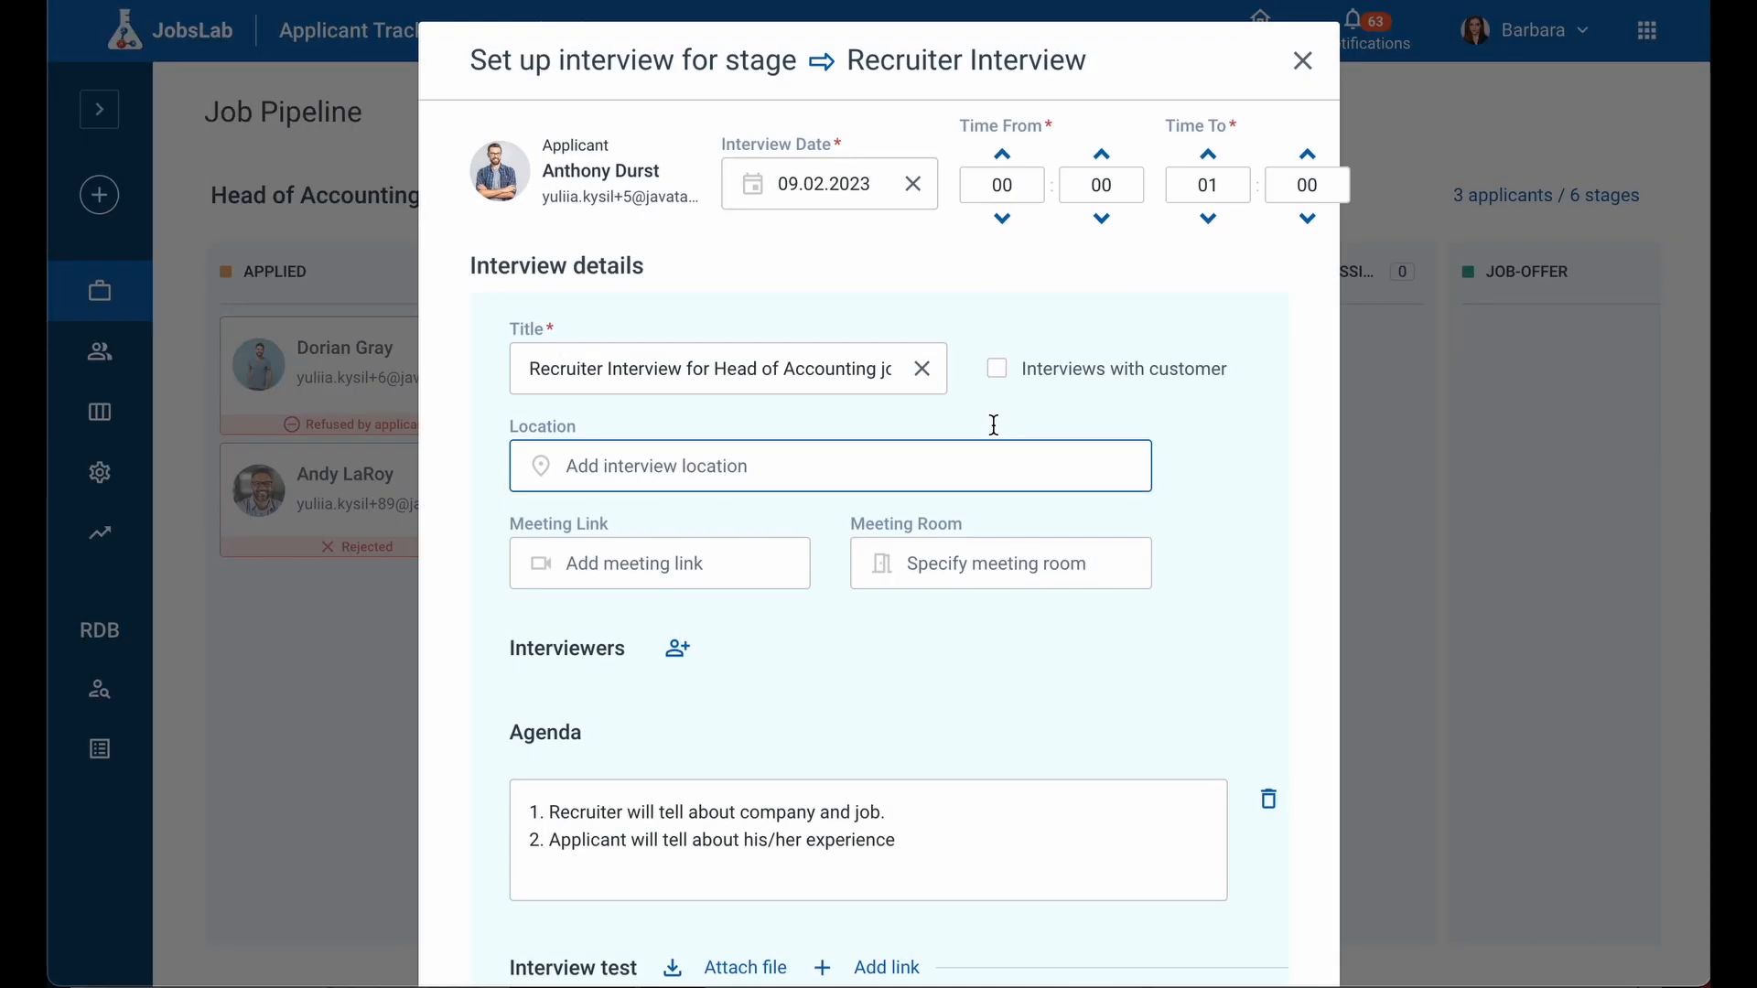
{"action": "left_click", "coordinate": [850, 184]}
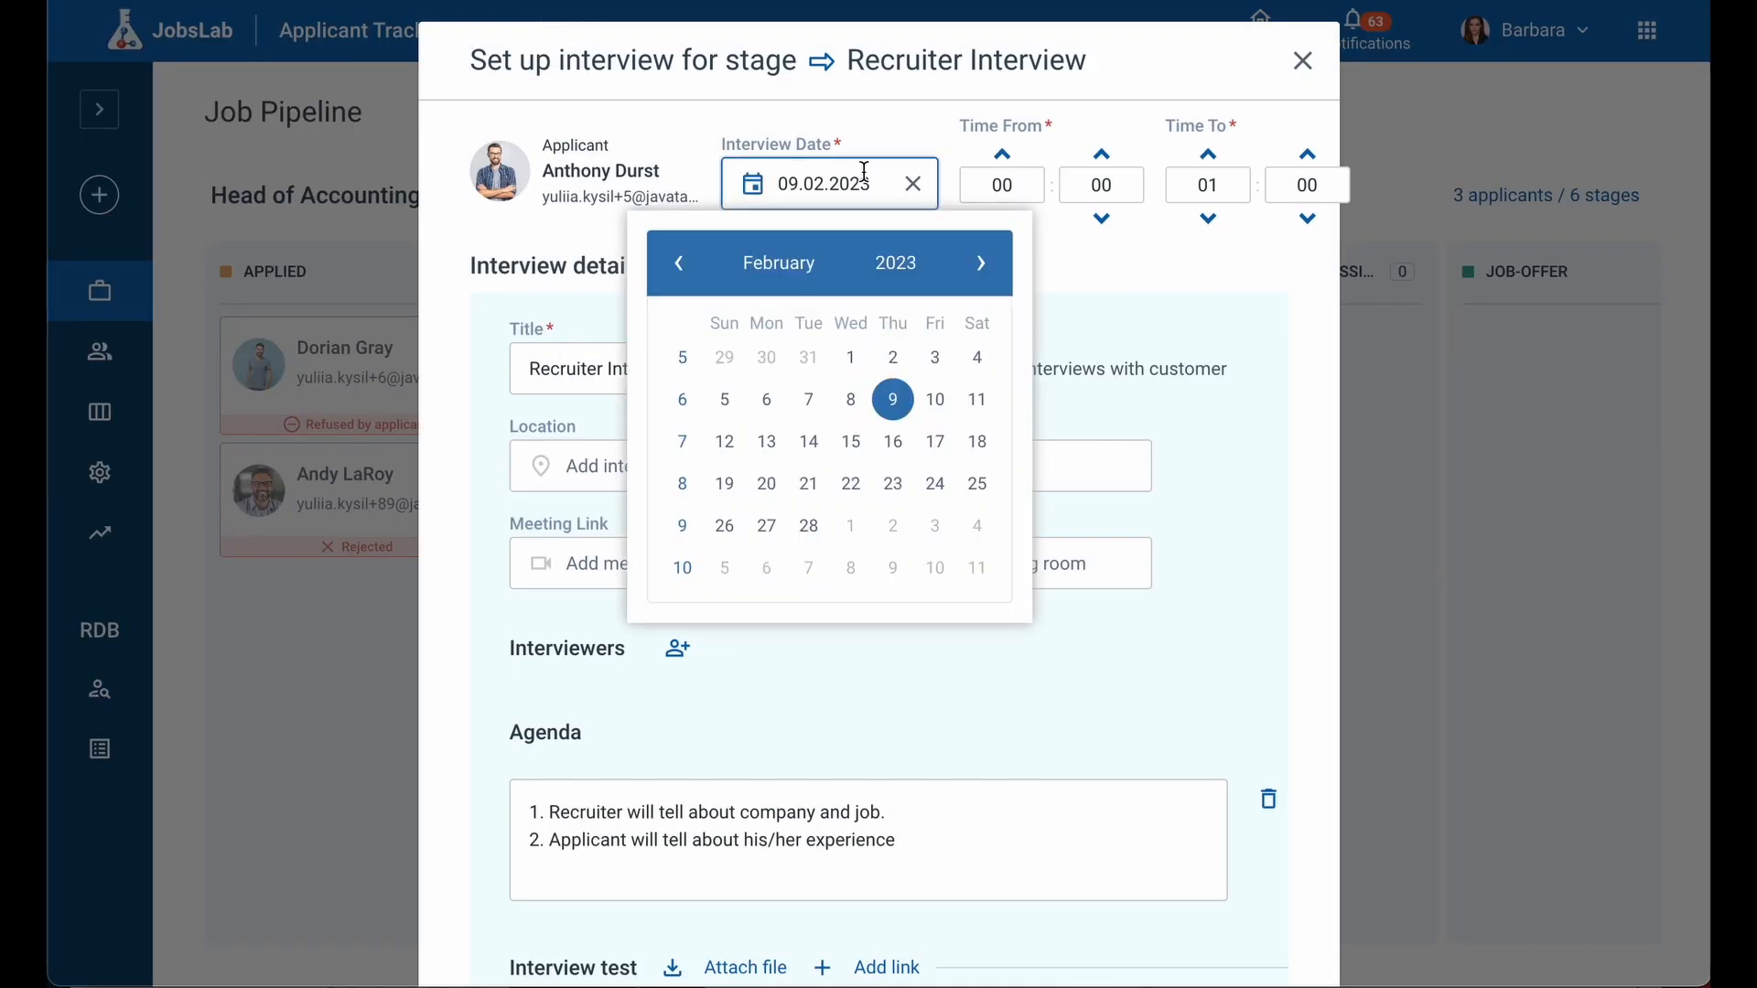
{"action": "left_click", "coordinate": [930, 442]}
{"action": "left_click", "coordinate": [1001, 185]}
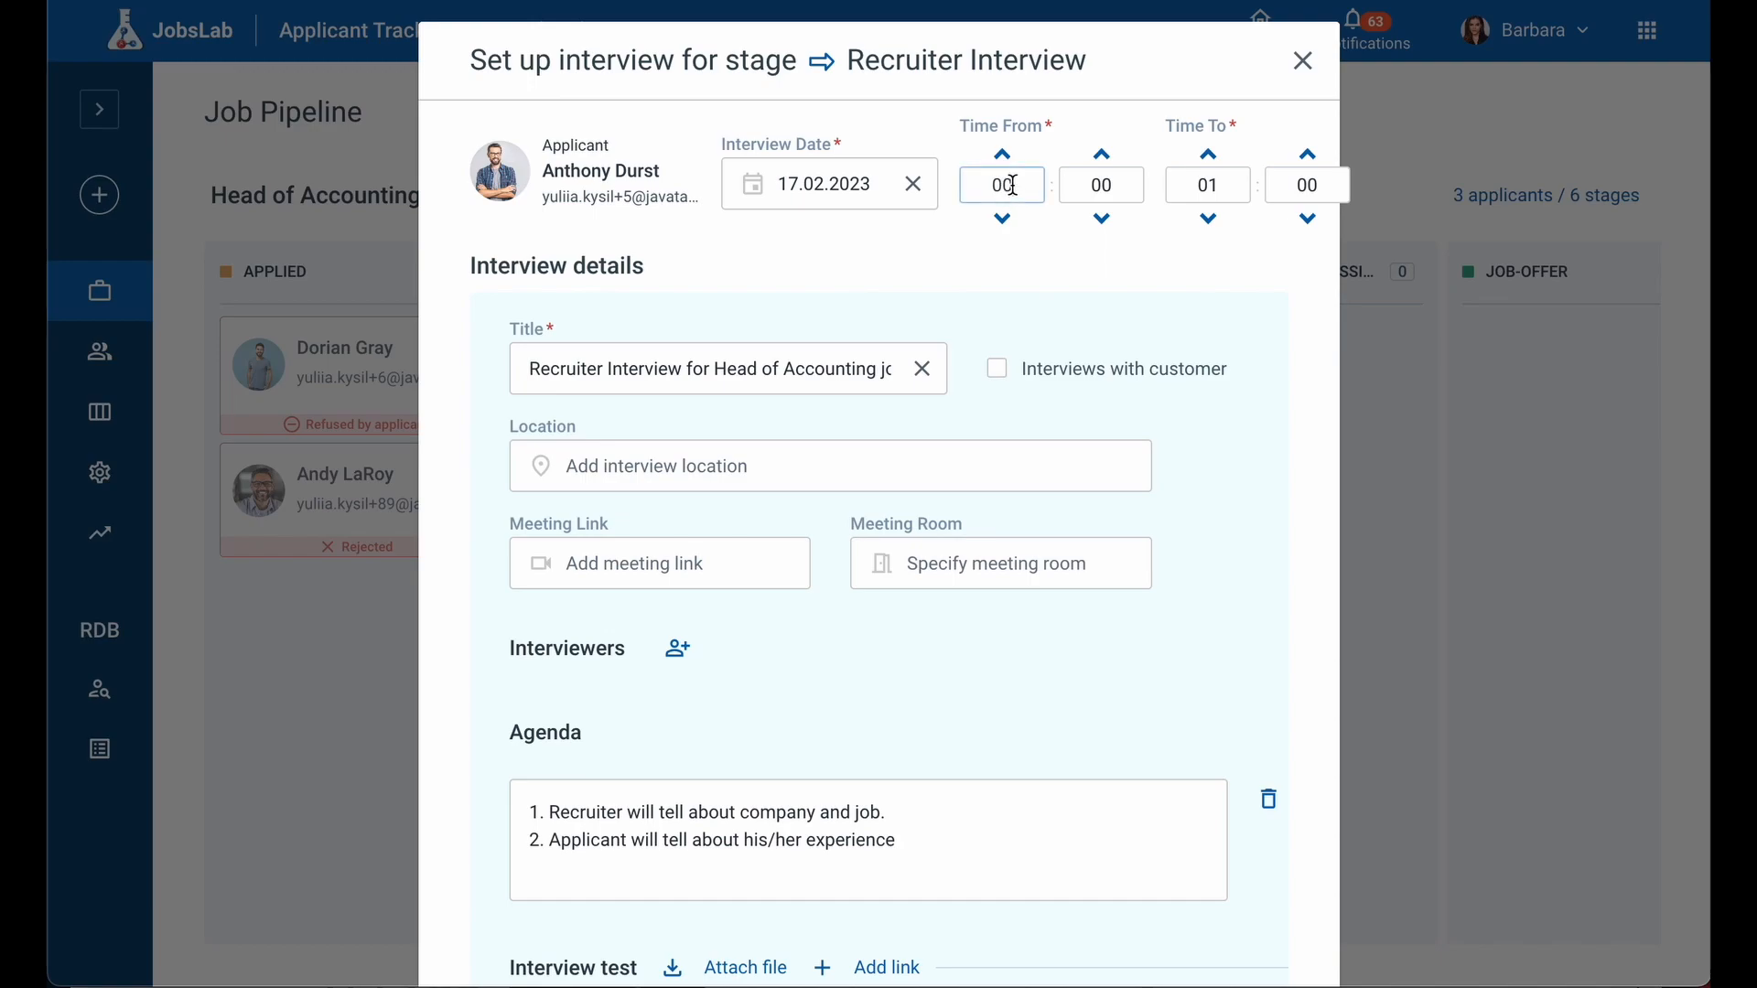
{"action": "type", "text": "16"}
{"action": "left_click", "coordinate": [1207, 185]}
{"action": "type", "text": "17"}
Add the second listed employee as a new job member and interviewer, and confirm the Recruiter Interview setup
{"action": "left_click", "coordinate": [1018, 568]}
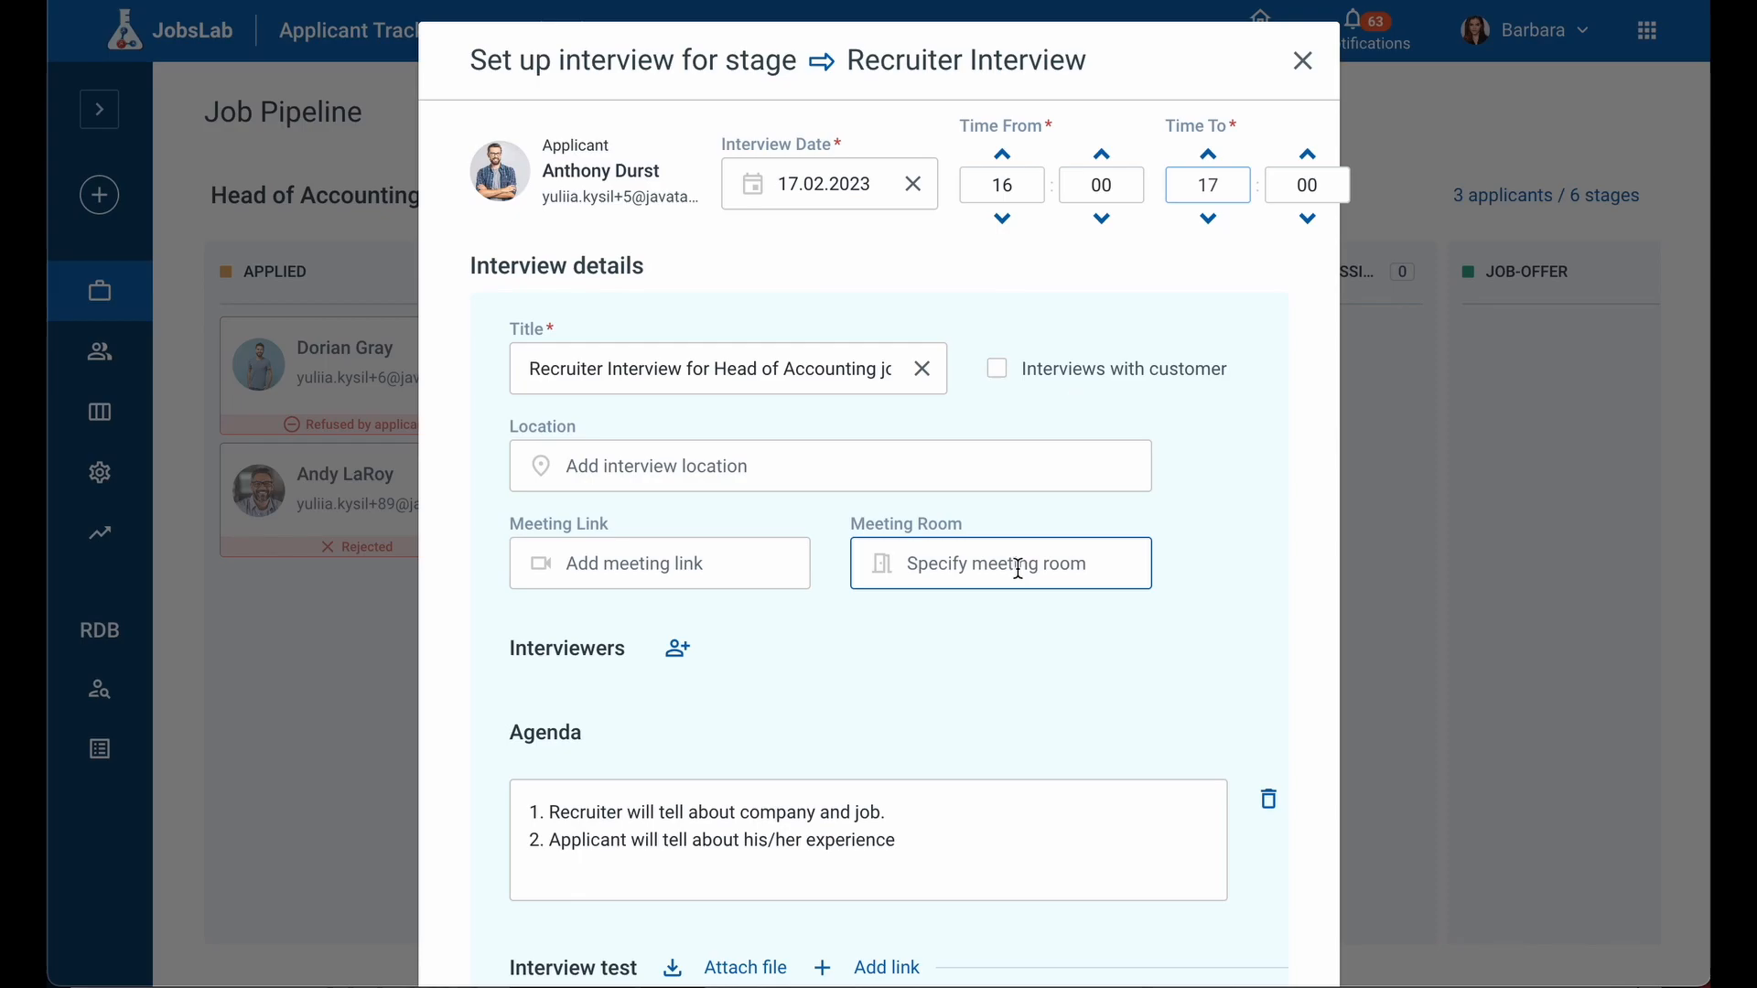
{"action": "scroll", "coordinate": [1018, 568], "scroll_direction": "down", "scroll_amount": 1}
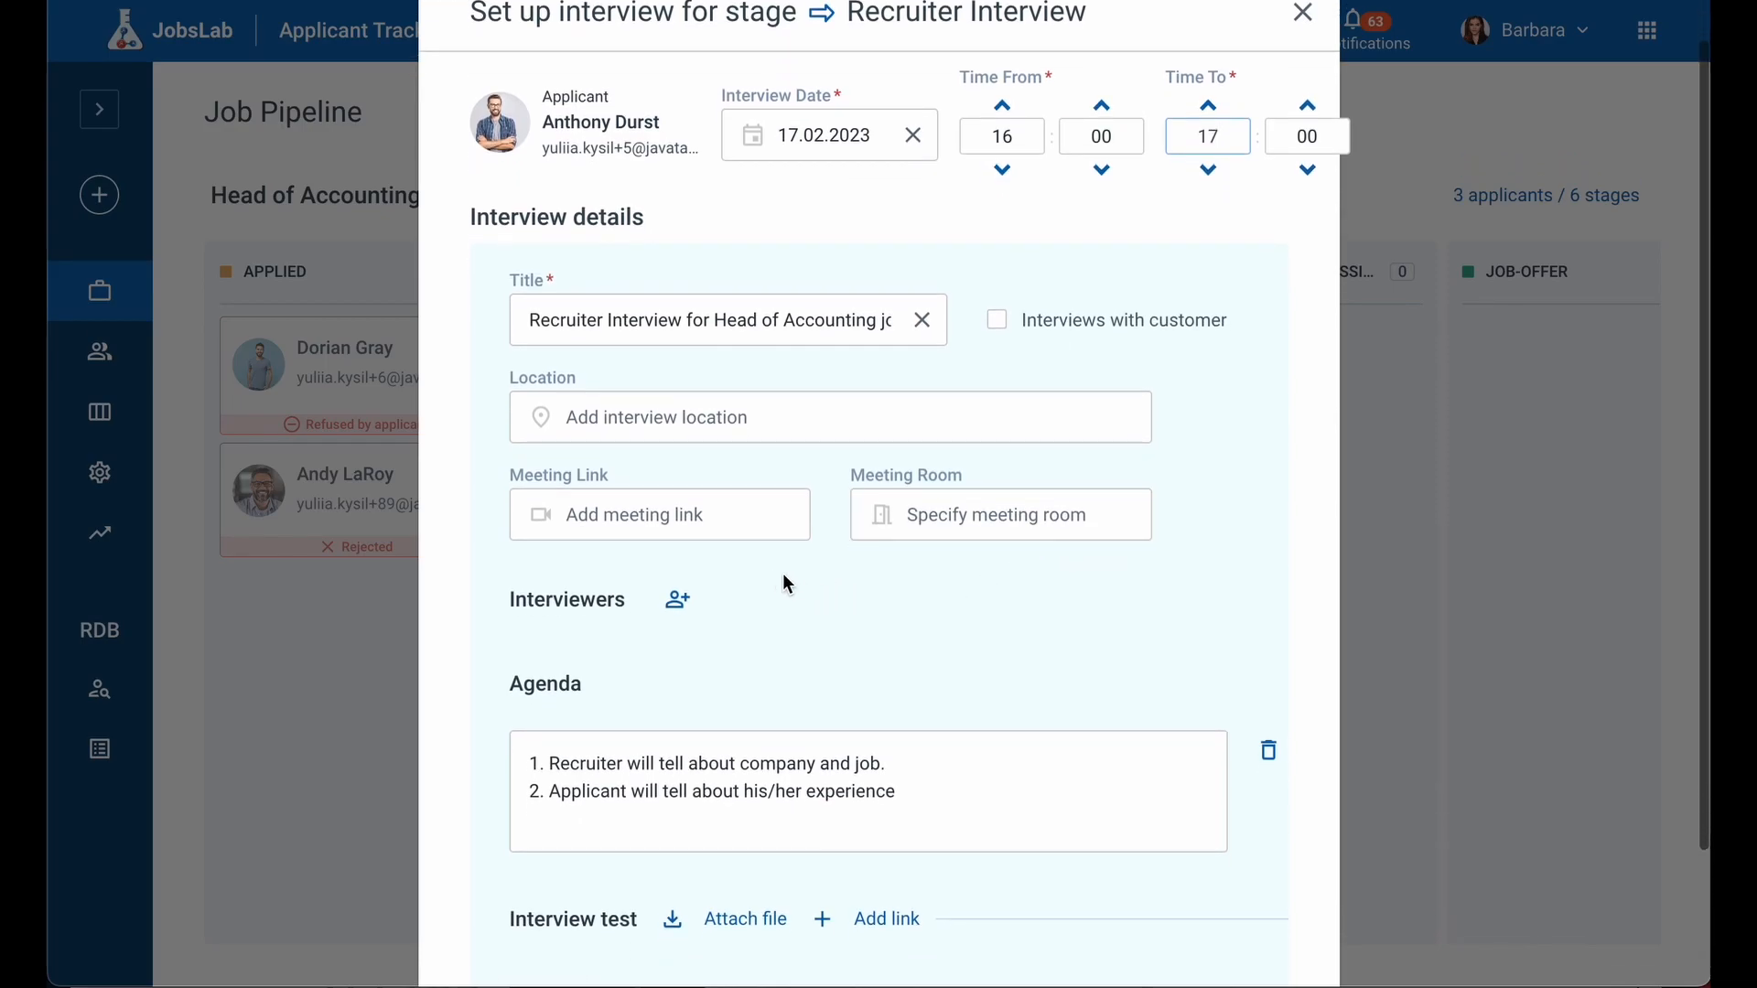
{"action": "left_click", "coordinate": [679, 604]}
{"action": "left_click", "coordinate": [678, 681]}
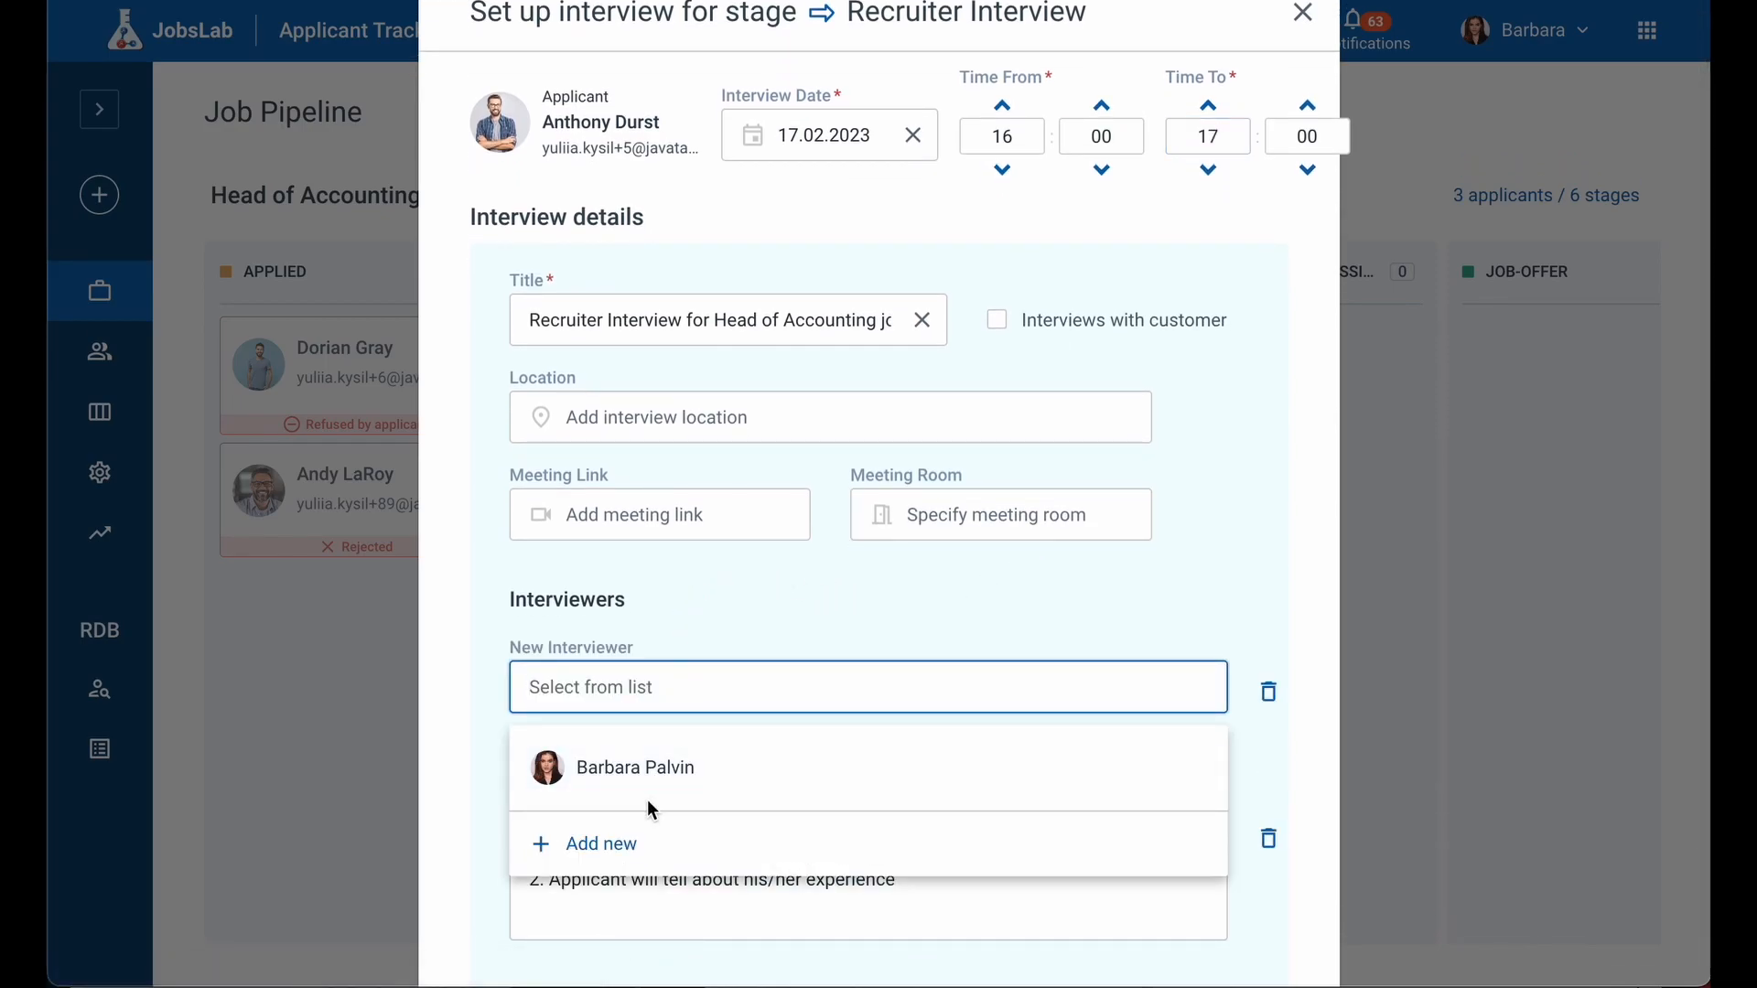
{"action": "left_click", "coordinate": [610, 856]}
{"action": "left_click", "coordinate": [663, 434]}
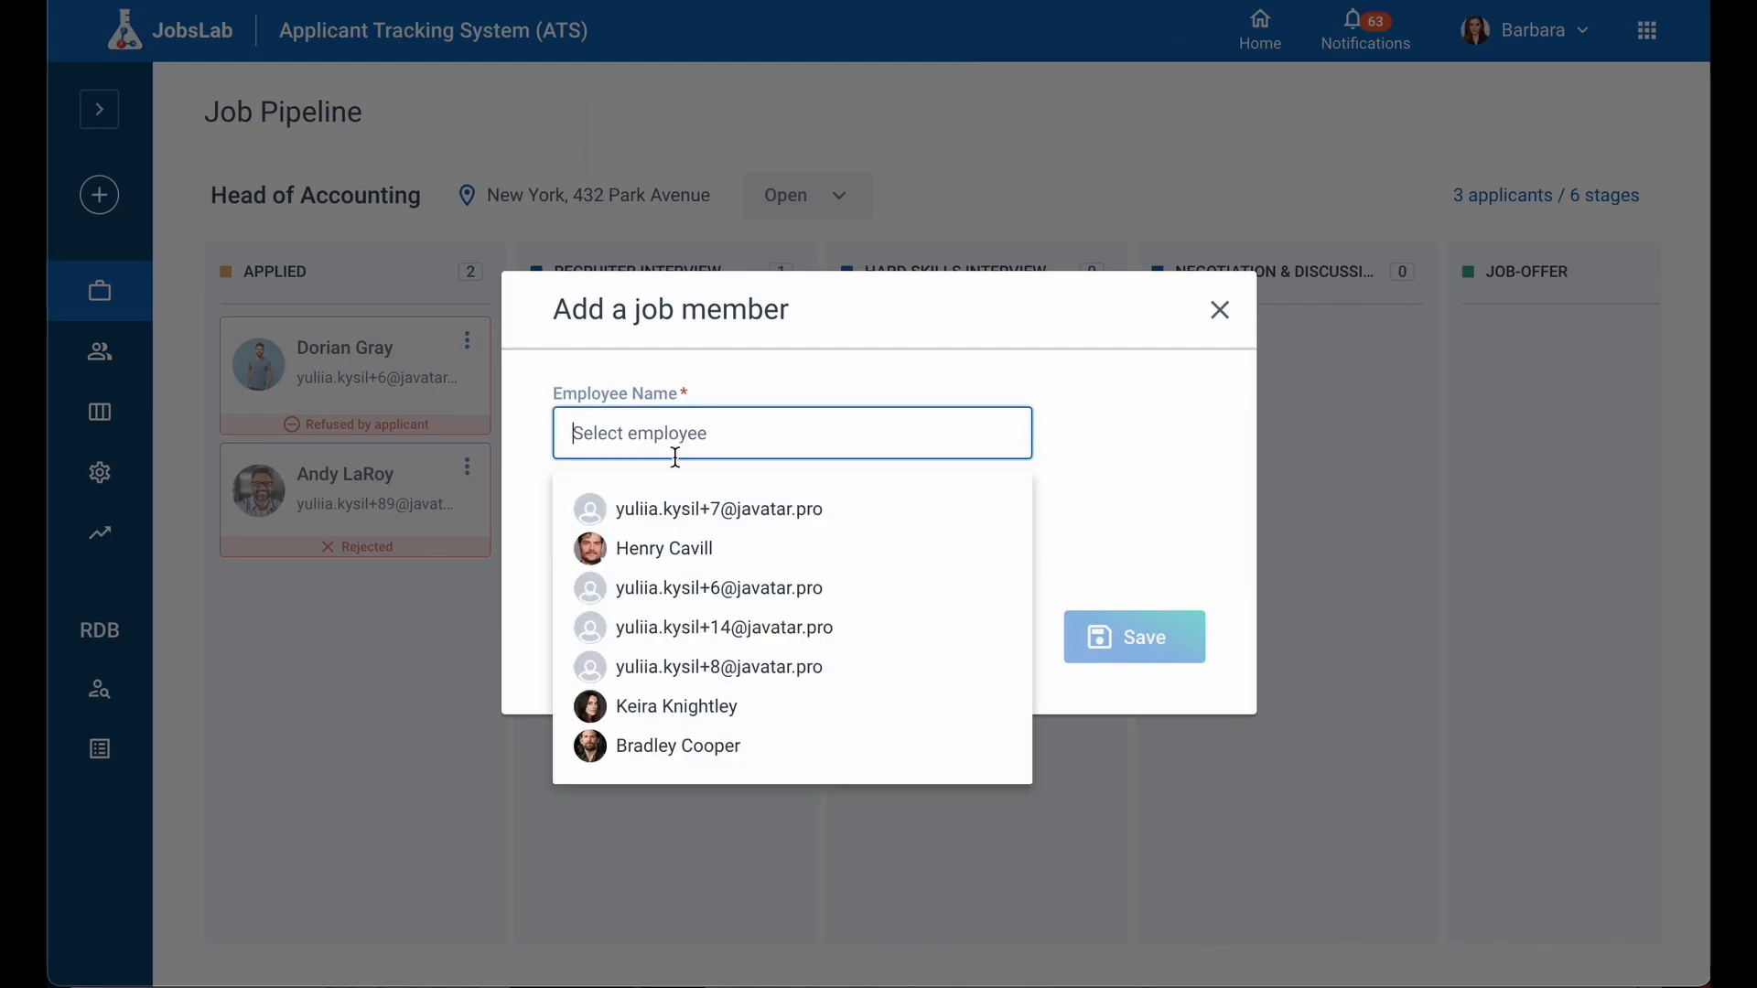
{"action": "left_click", "coordinate": [686, 547]}
{"action": "left_click", "coordinate": [1132, 634]}
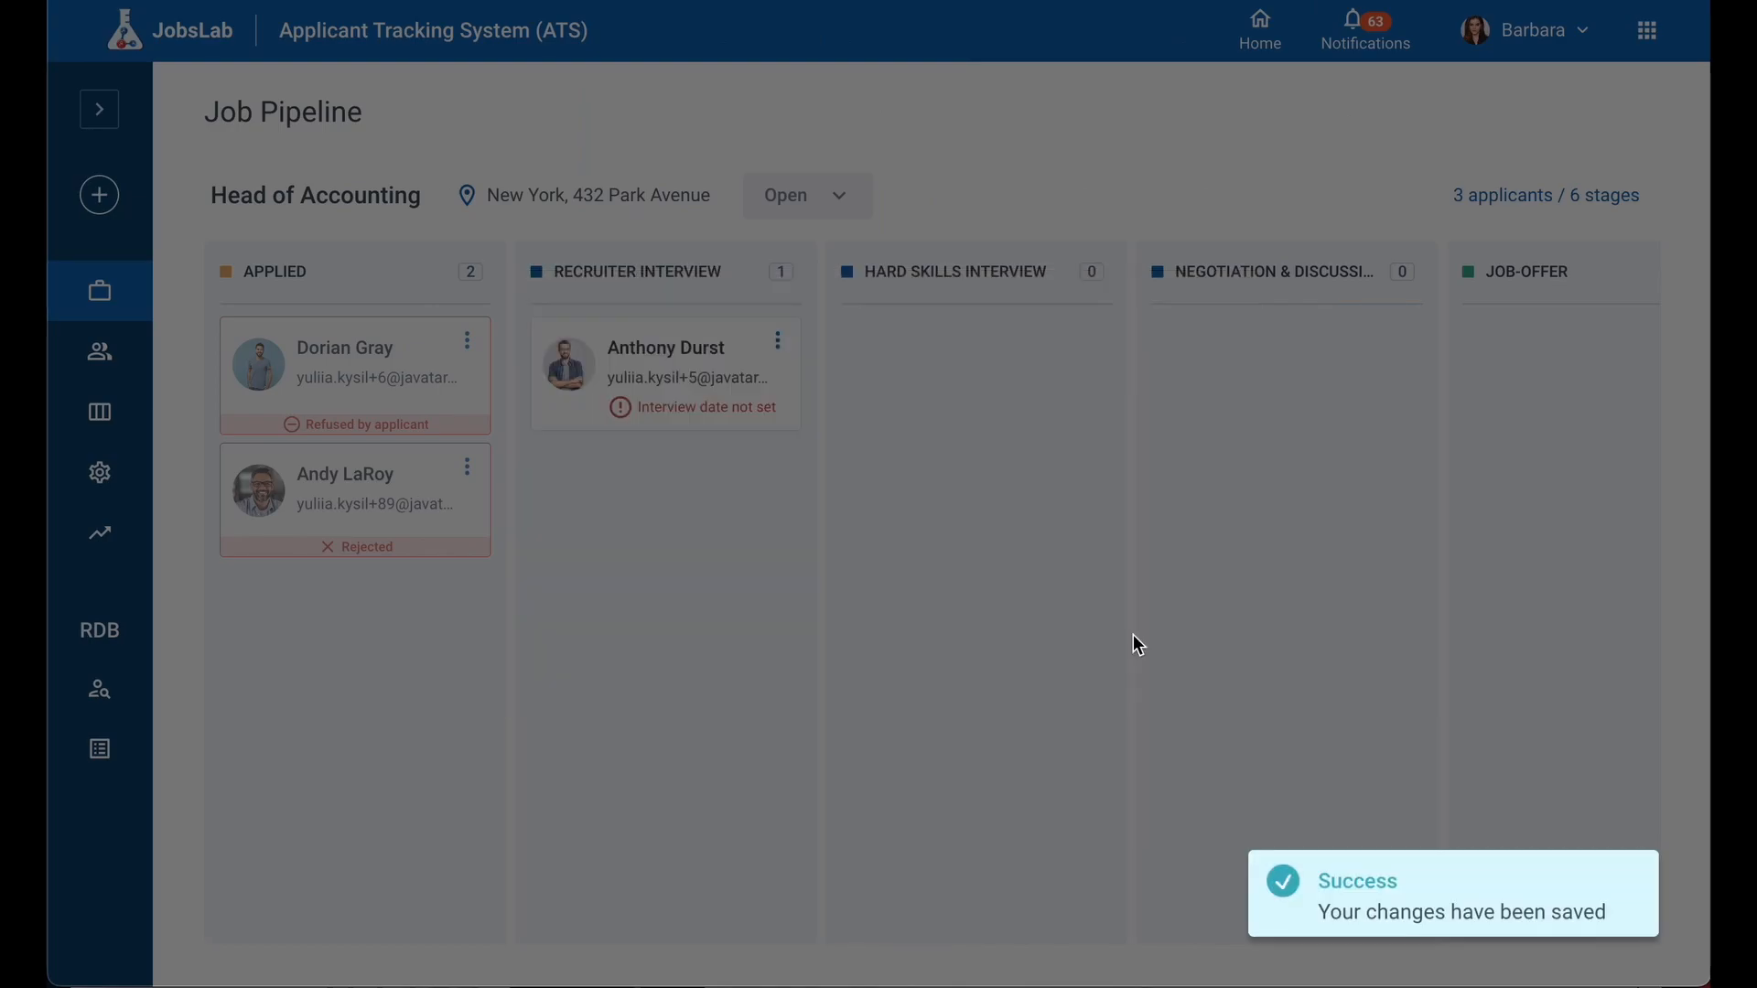
{"action": "scroll", "coordinate": [1033, 759], "scroll_direction": "down", "scroll_amount": 5}
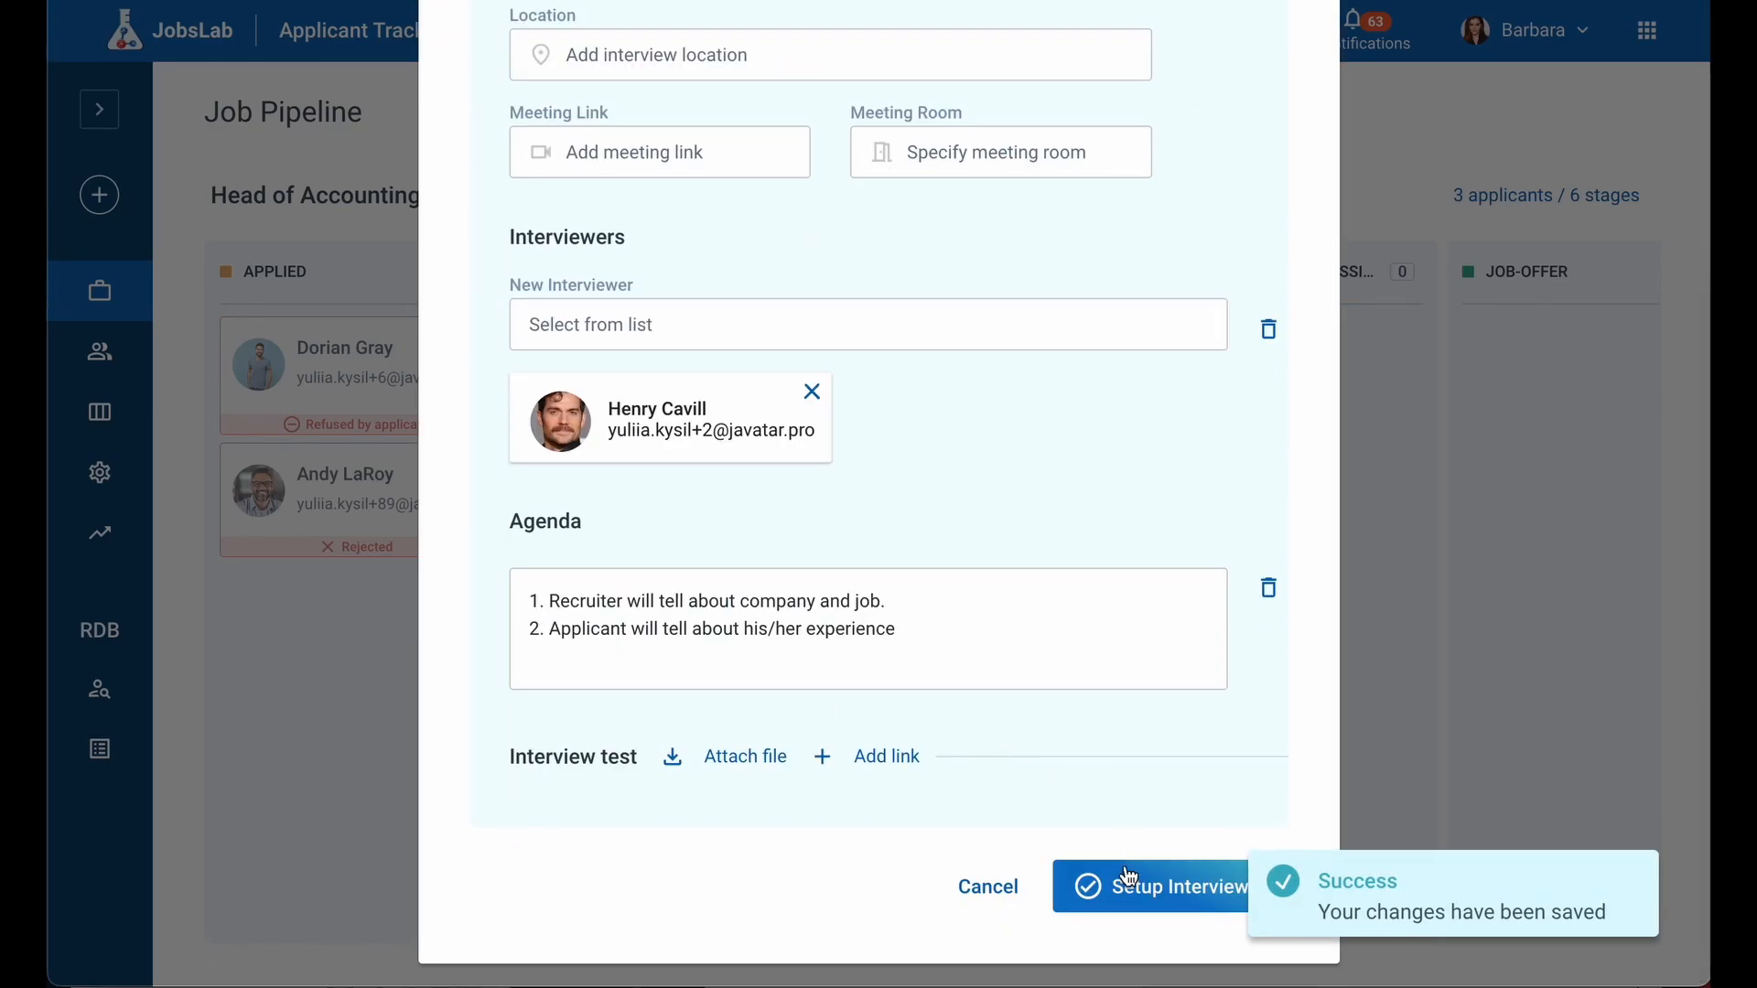
{"action": "left_click", "coordinate": [1129, 911]}
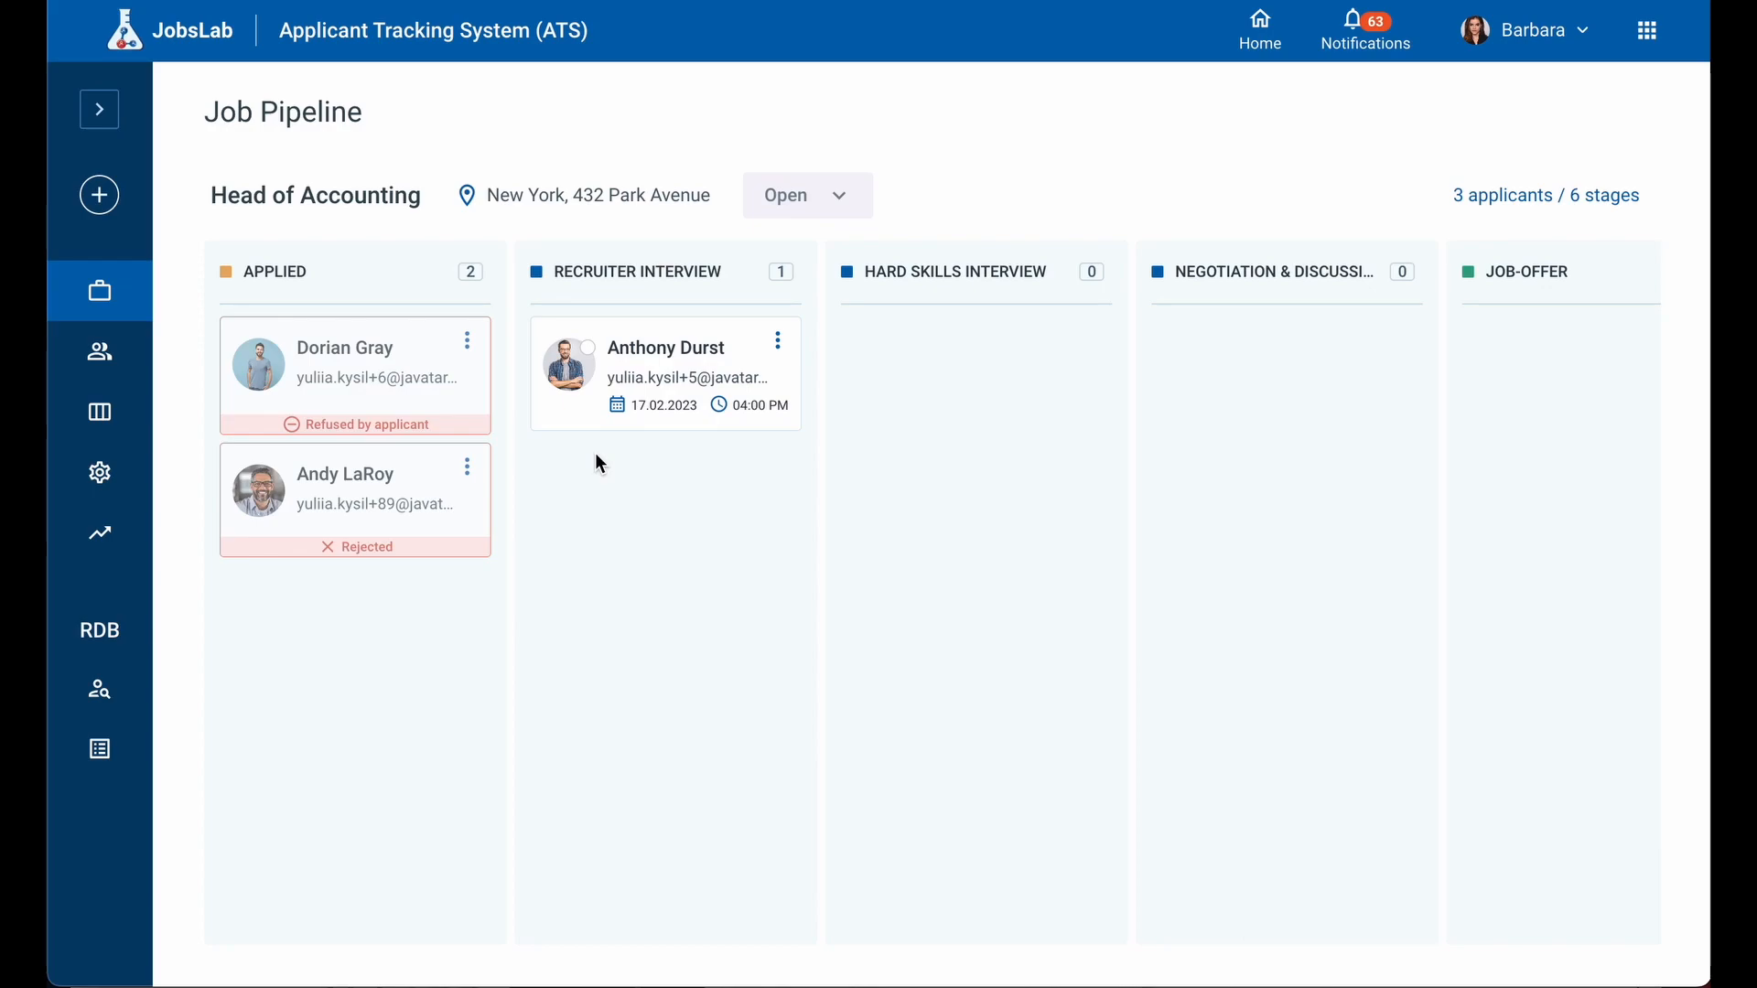
Switch to Gmail to accept the applicant's interview invitation, and check the response status on the applicant's pipeline card
{"action": "mouse_move", "coordinate": [595, 356]}
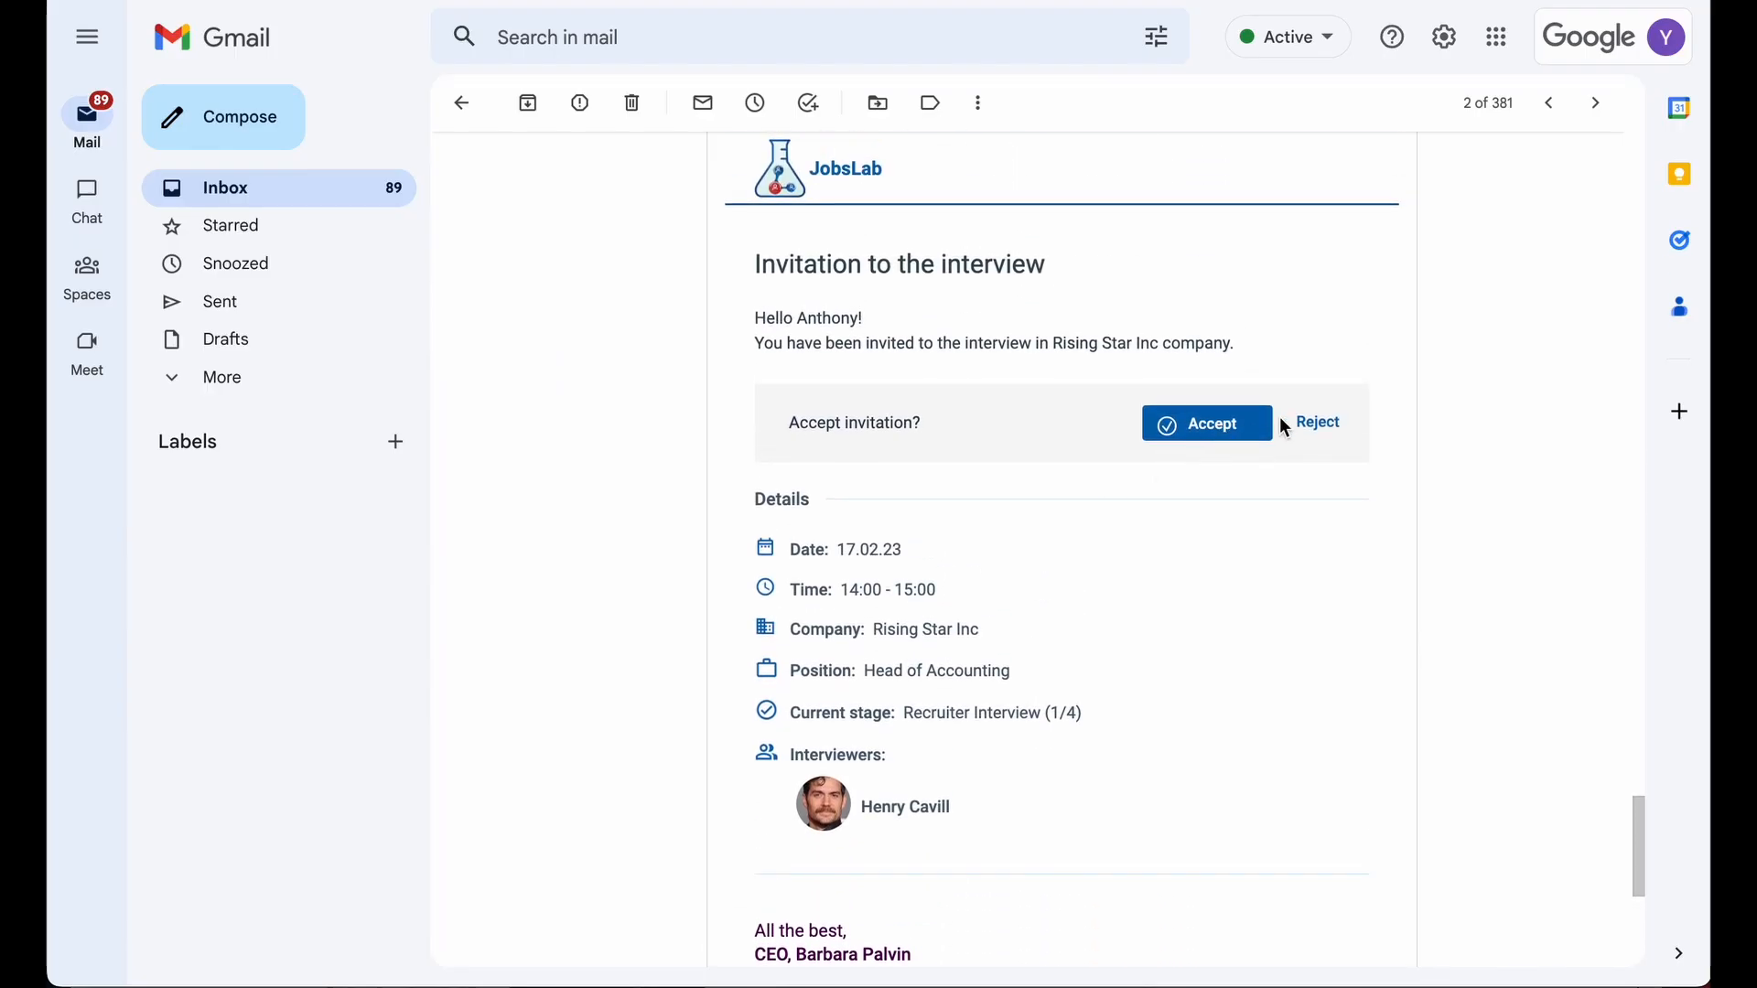
{"action": "left_click", "coordinate": [1222, 430]}
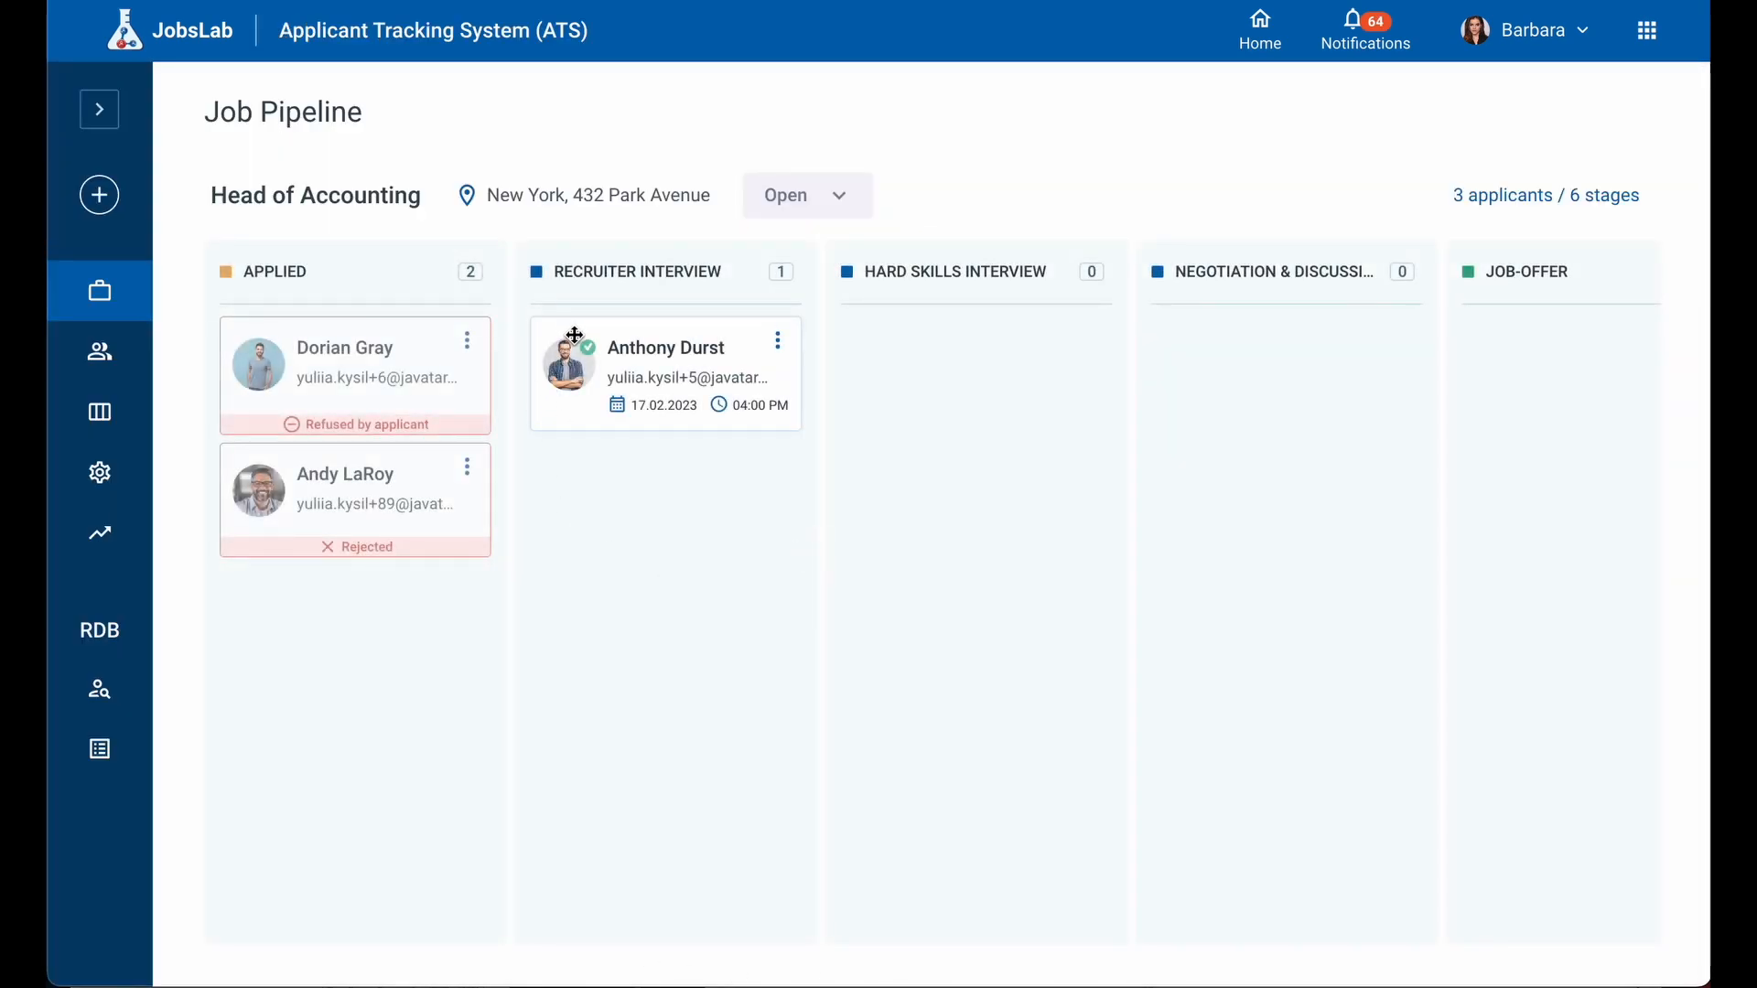
{"action": "mouse_move", "coordinate": [591, 349]}
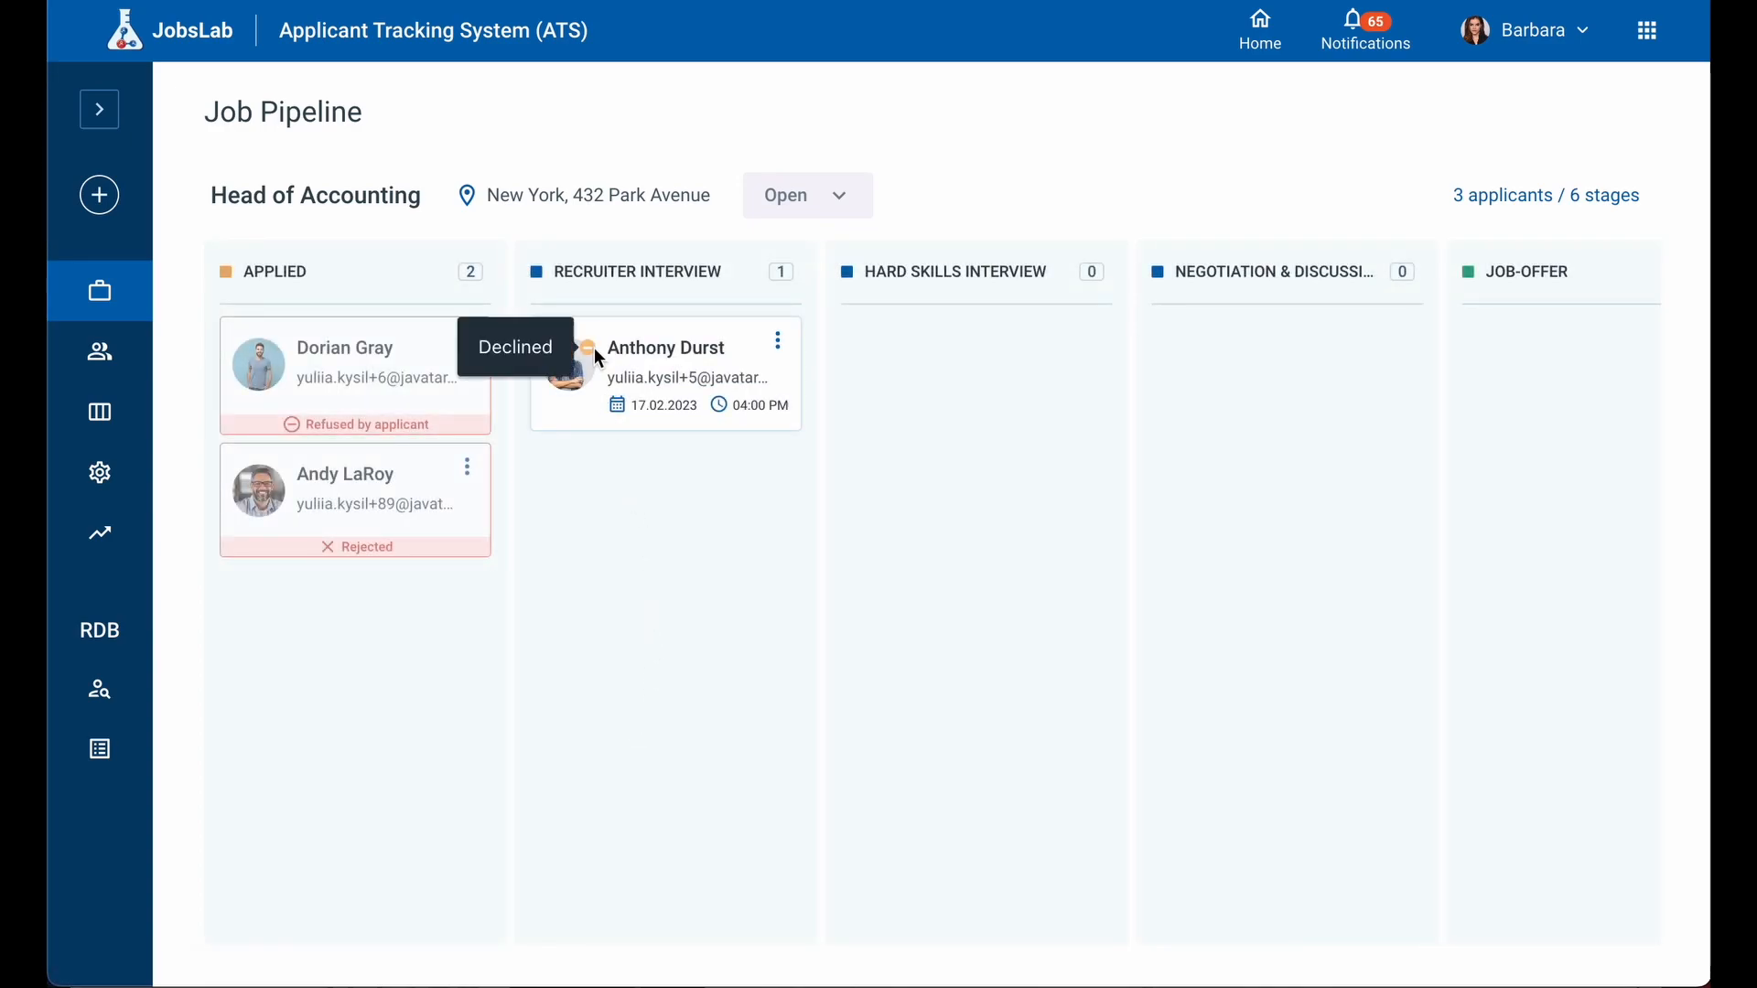
Move the applicant from Negotiation & discussion to Job-offer and send the offer with due date 10.06.2023 and recruitment source Direct Contact
{"action": "left_click_drag", "start_coordinate": [1283, 335], "coordinate": [1497, 342]}
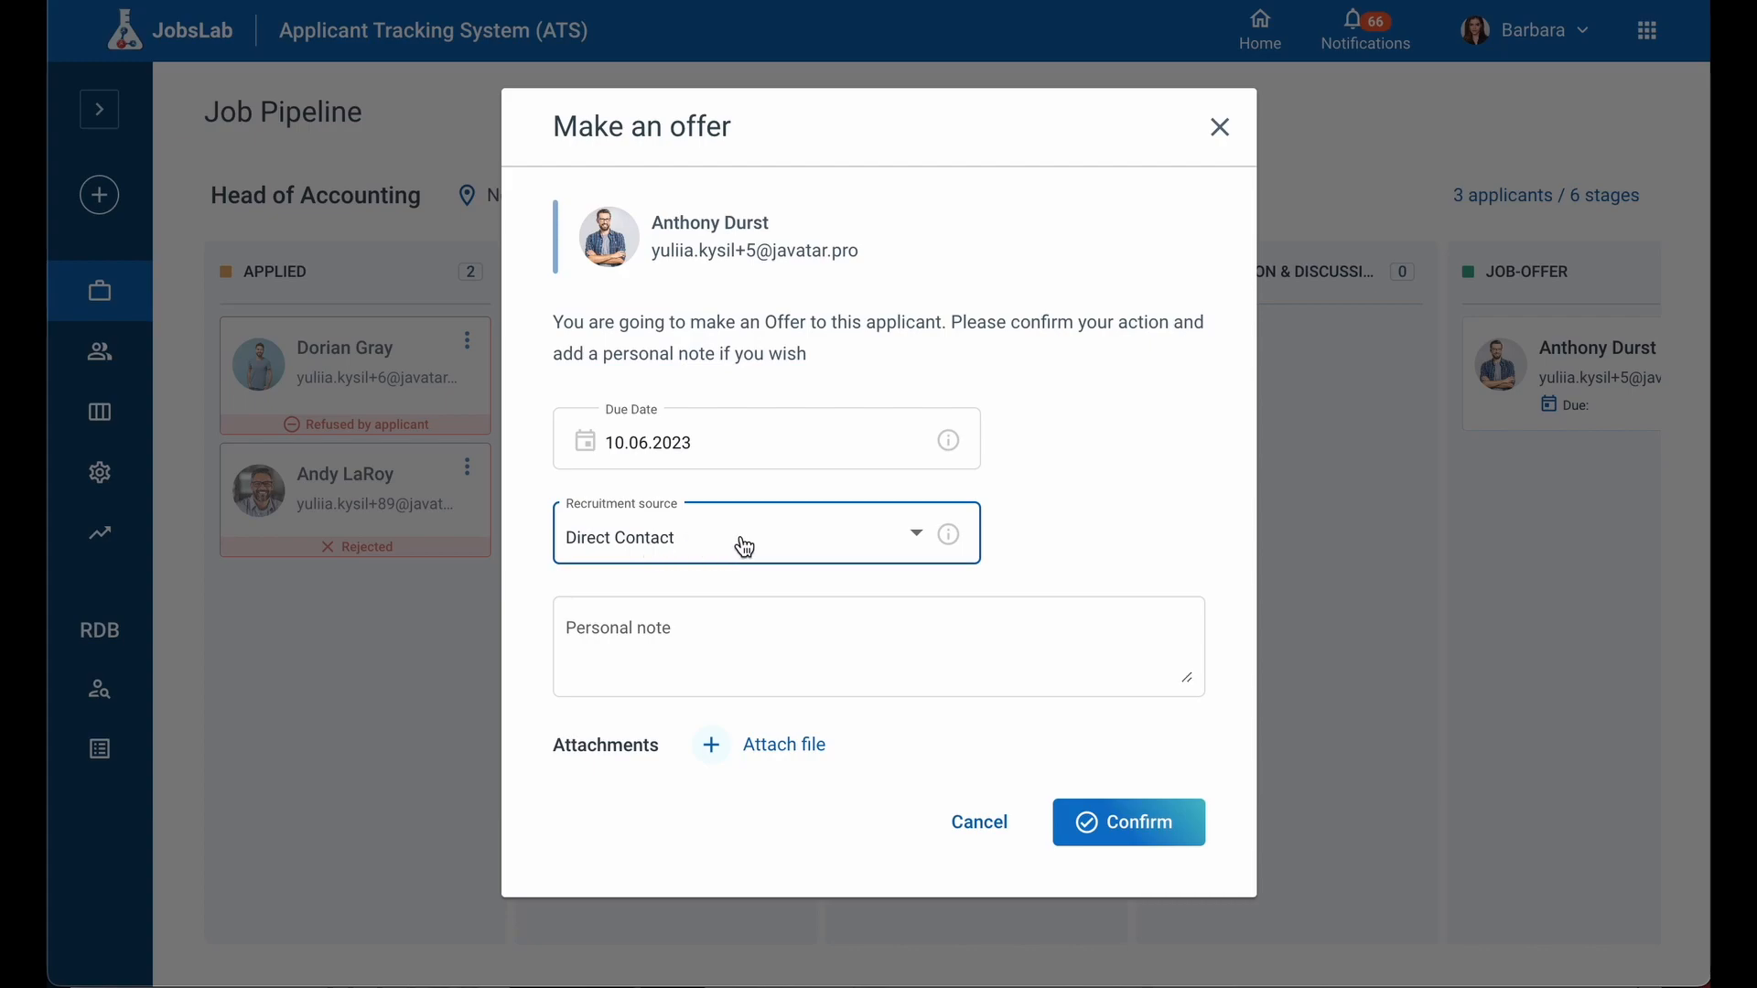
{"action": "left_click", "coordinate": [722, 672]}
{"action": "left_click", "coordinate": [716, 747]}
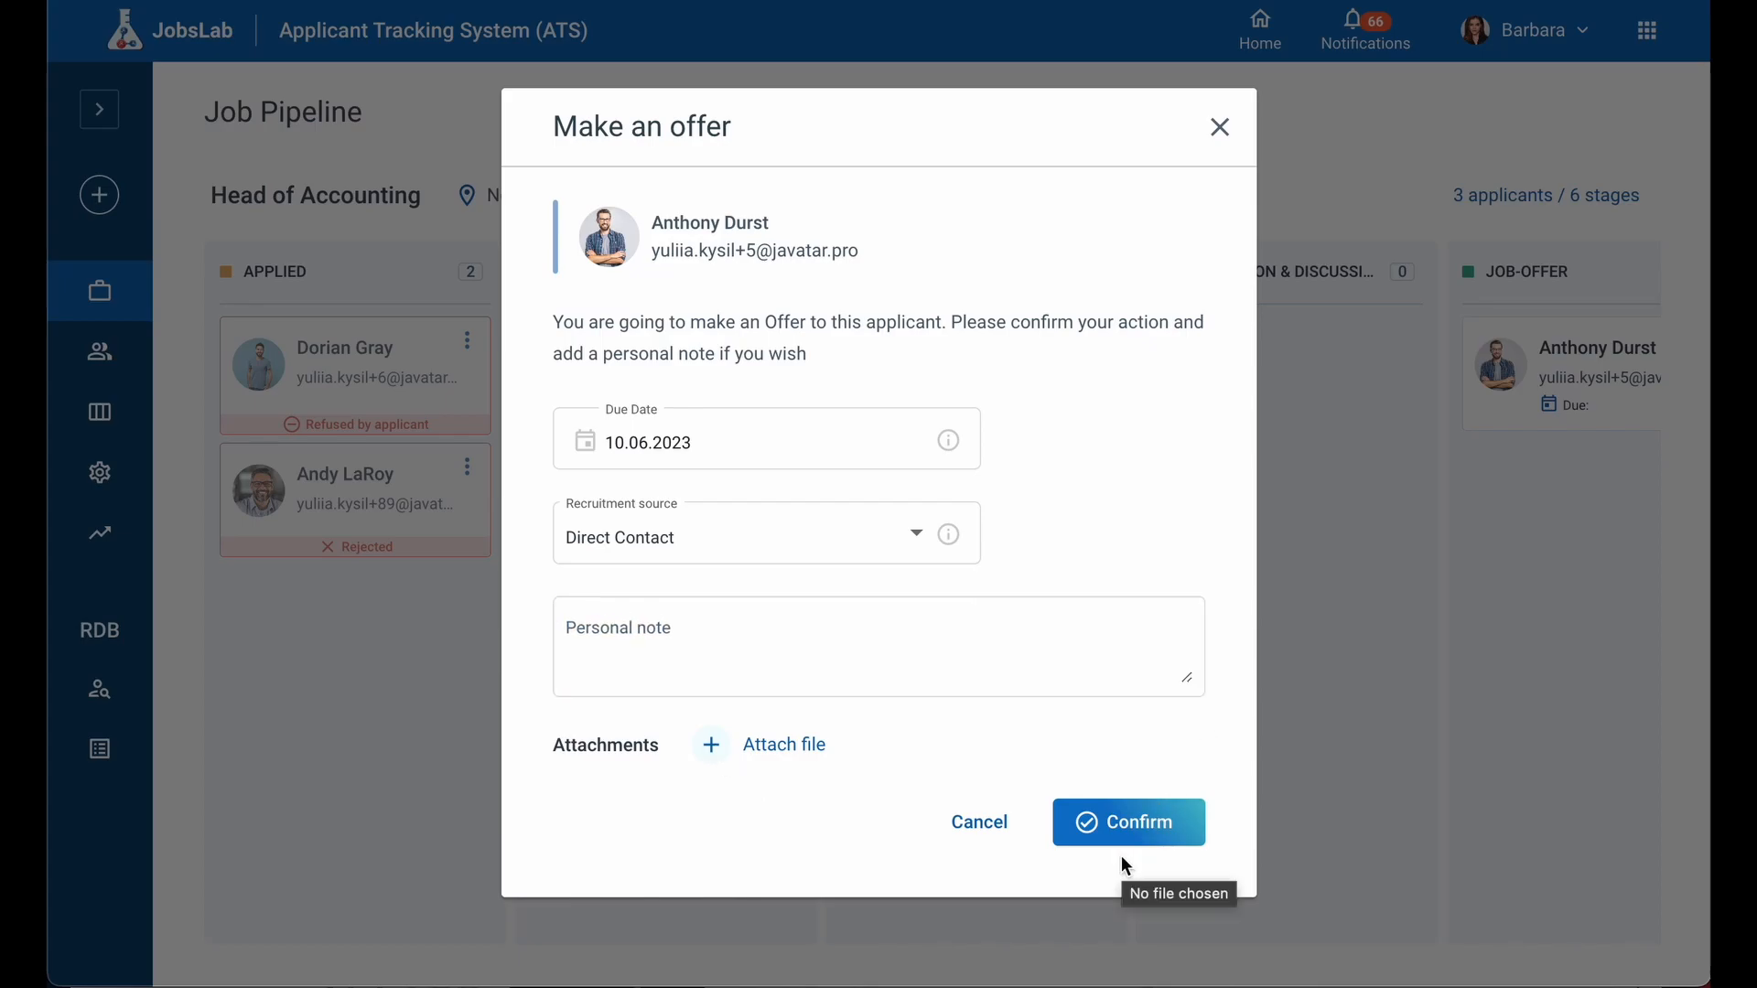
{"action": "left_click", "coordinate": [1130, 828]}
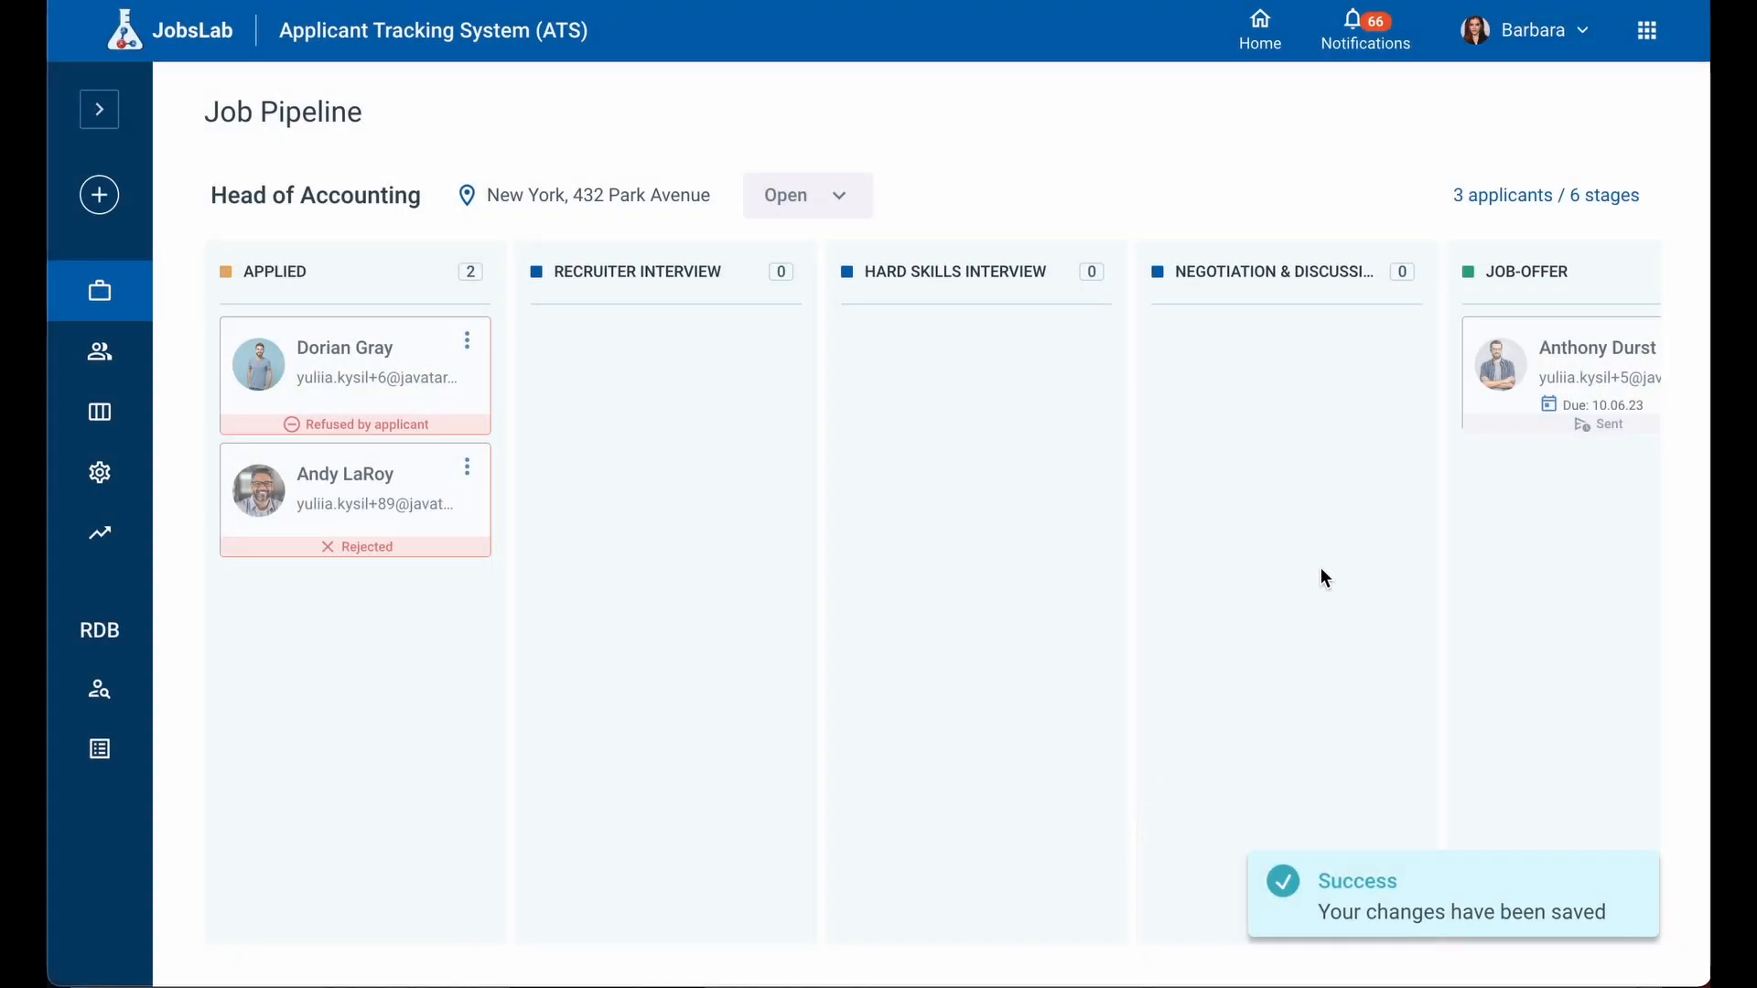
{"action": "scroll", "coordinate": [1320, 574], "scroll_direction": "right", "scroll_amount": 5}
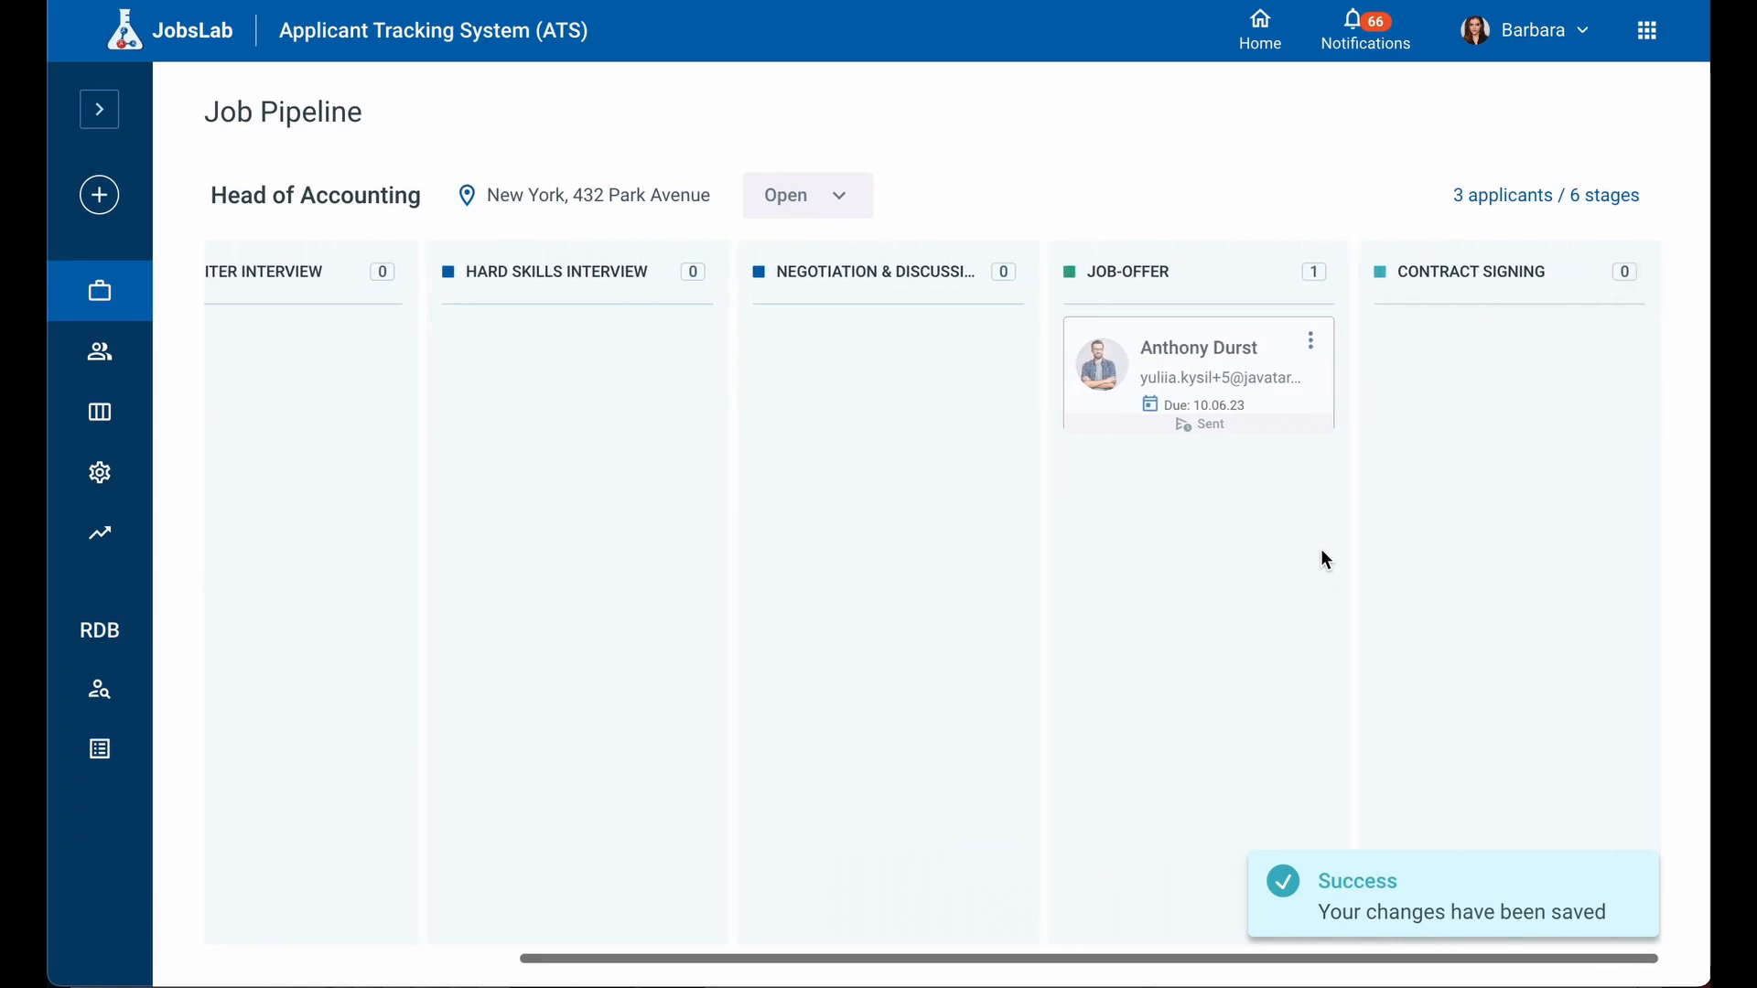
{"action": "scroll", "coordinate": [509, 516], "scroll_direction": "left", "scroll_amount": 5}
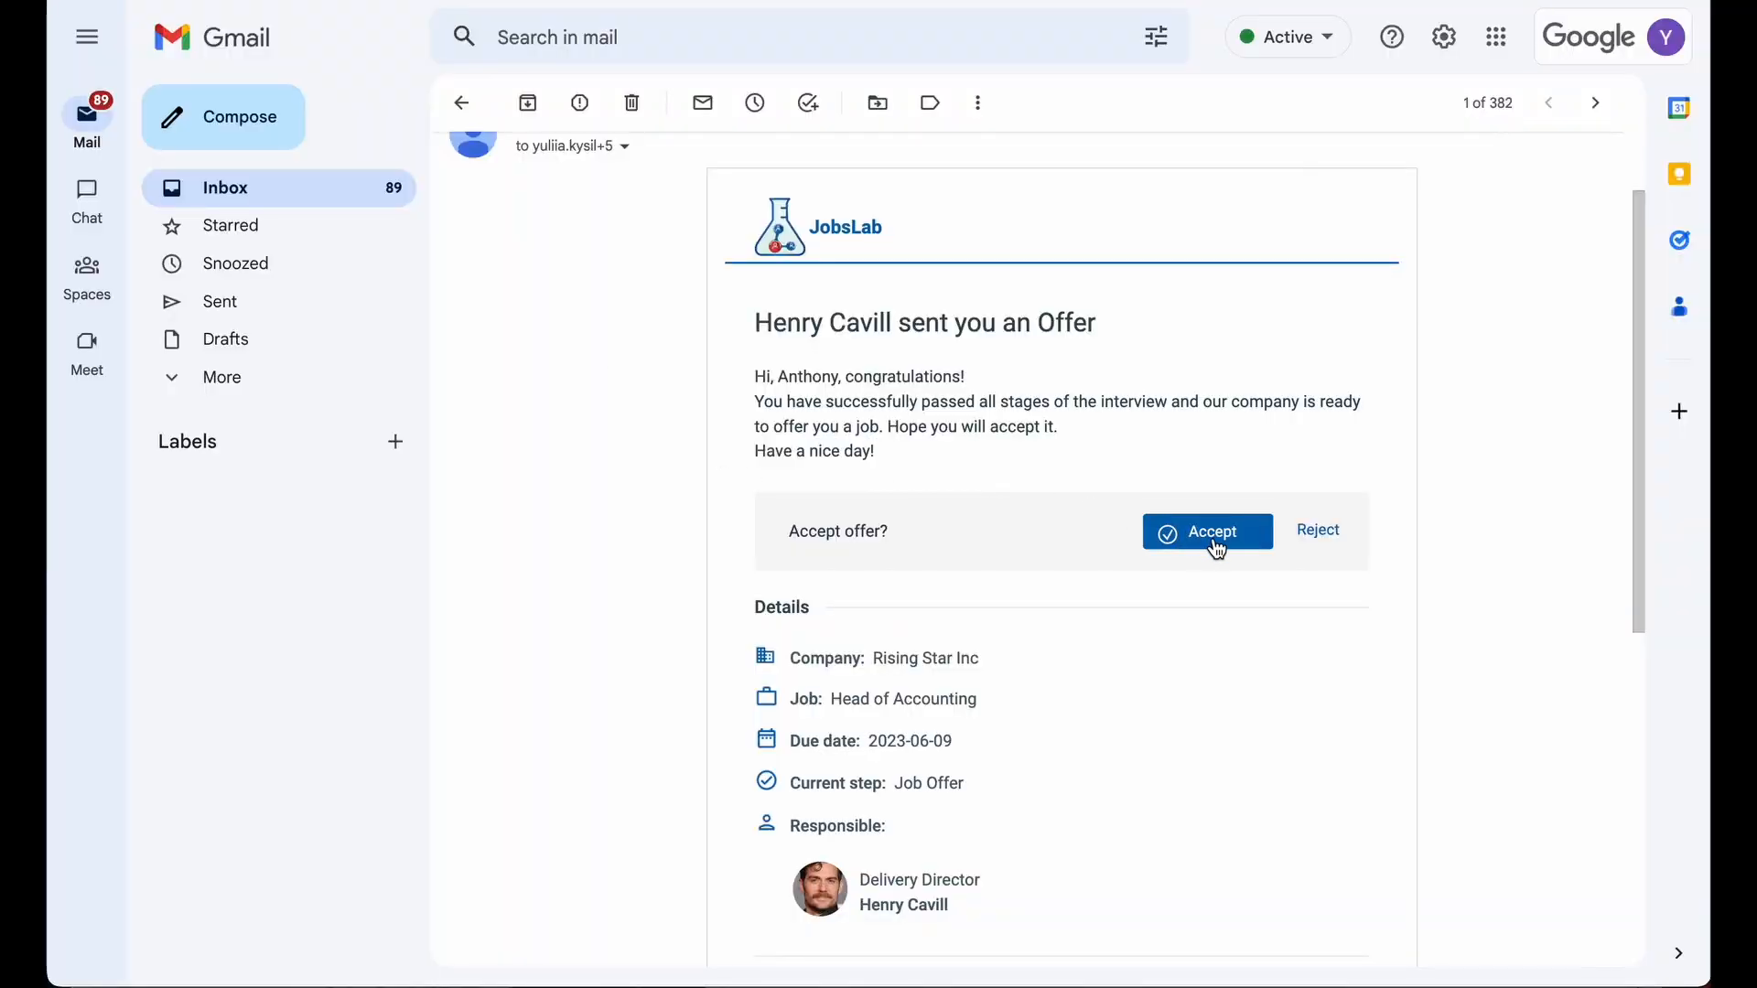
Accept the job offer from the applicant's e-mail in Gmail and continue to the interview page
{"action": "left_click", "coordinate": [1217, 544]}
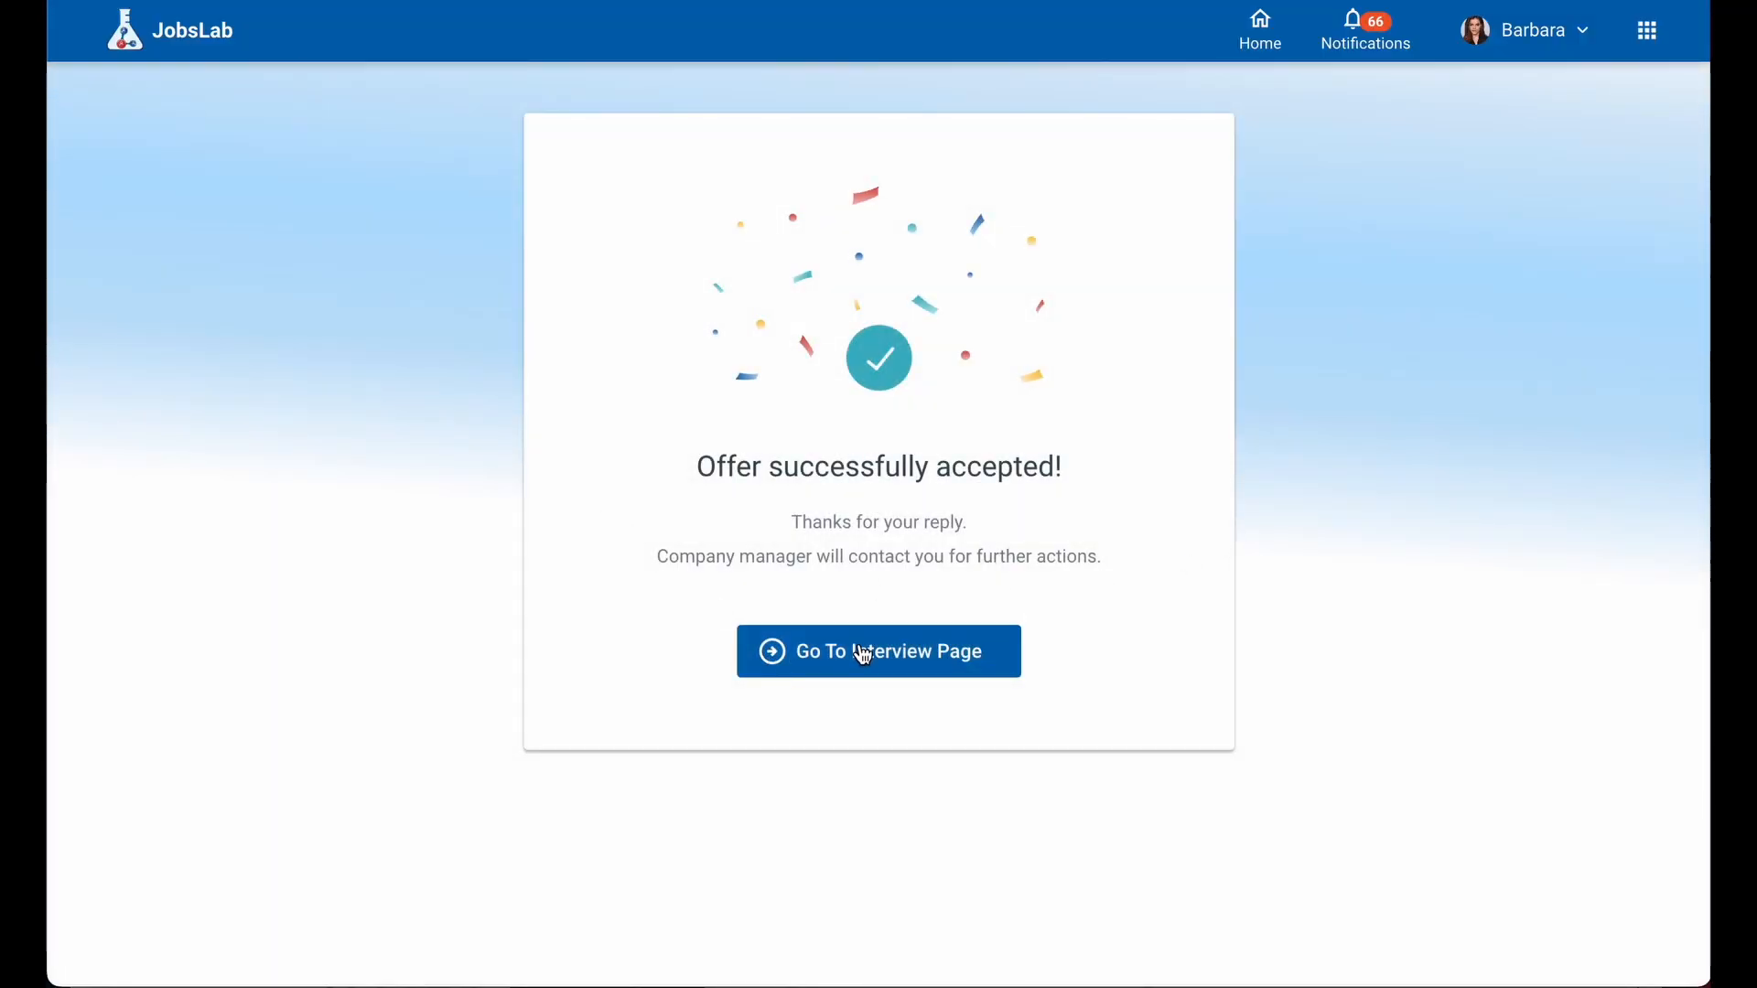
{"action": "left_click", "coordinate": [859, 650]}
{"action": "scroll", "coordinate": [1094, 498], "scroll_direction": "right", "scroll_amount": 5}
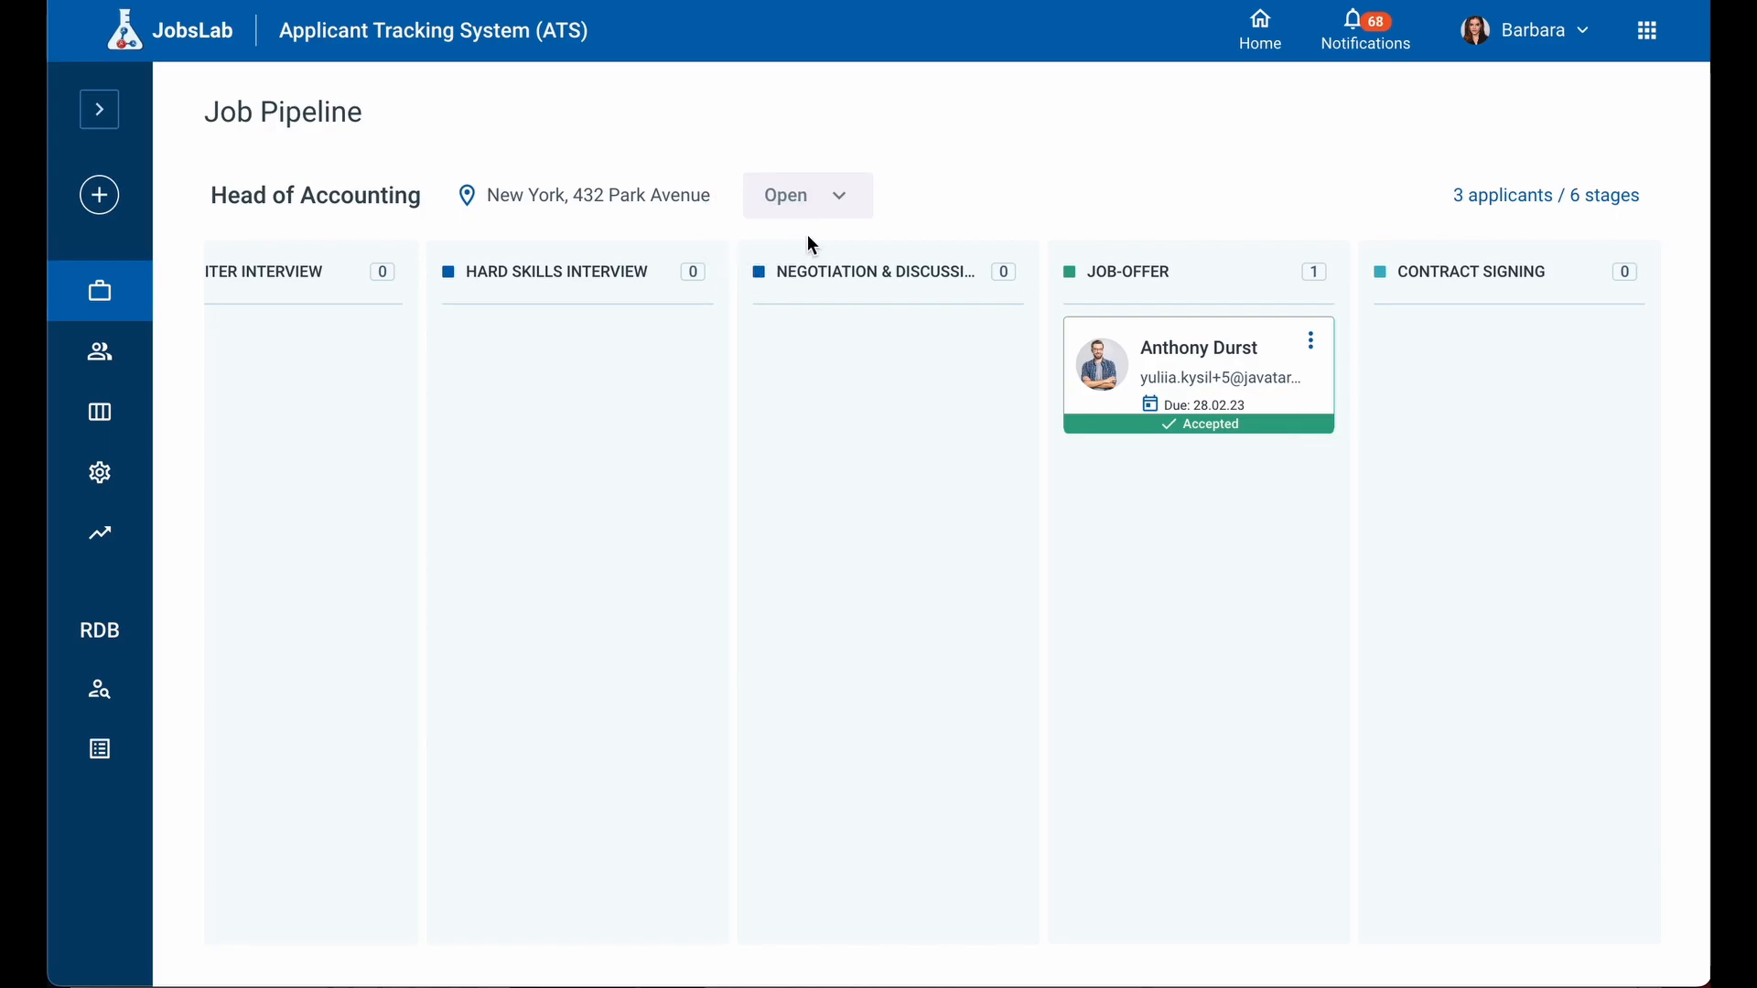
Change the Head of Accounting job status to Hired, with the Job-Offer stage applicant as the hired applicant
{"action": "left_click", "coordinate": [841, 206]}
{"action": "left_click", "coordinate": [840, 254]}
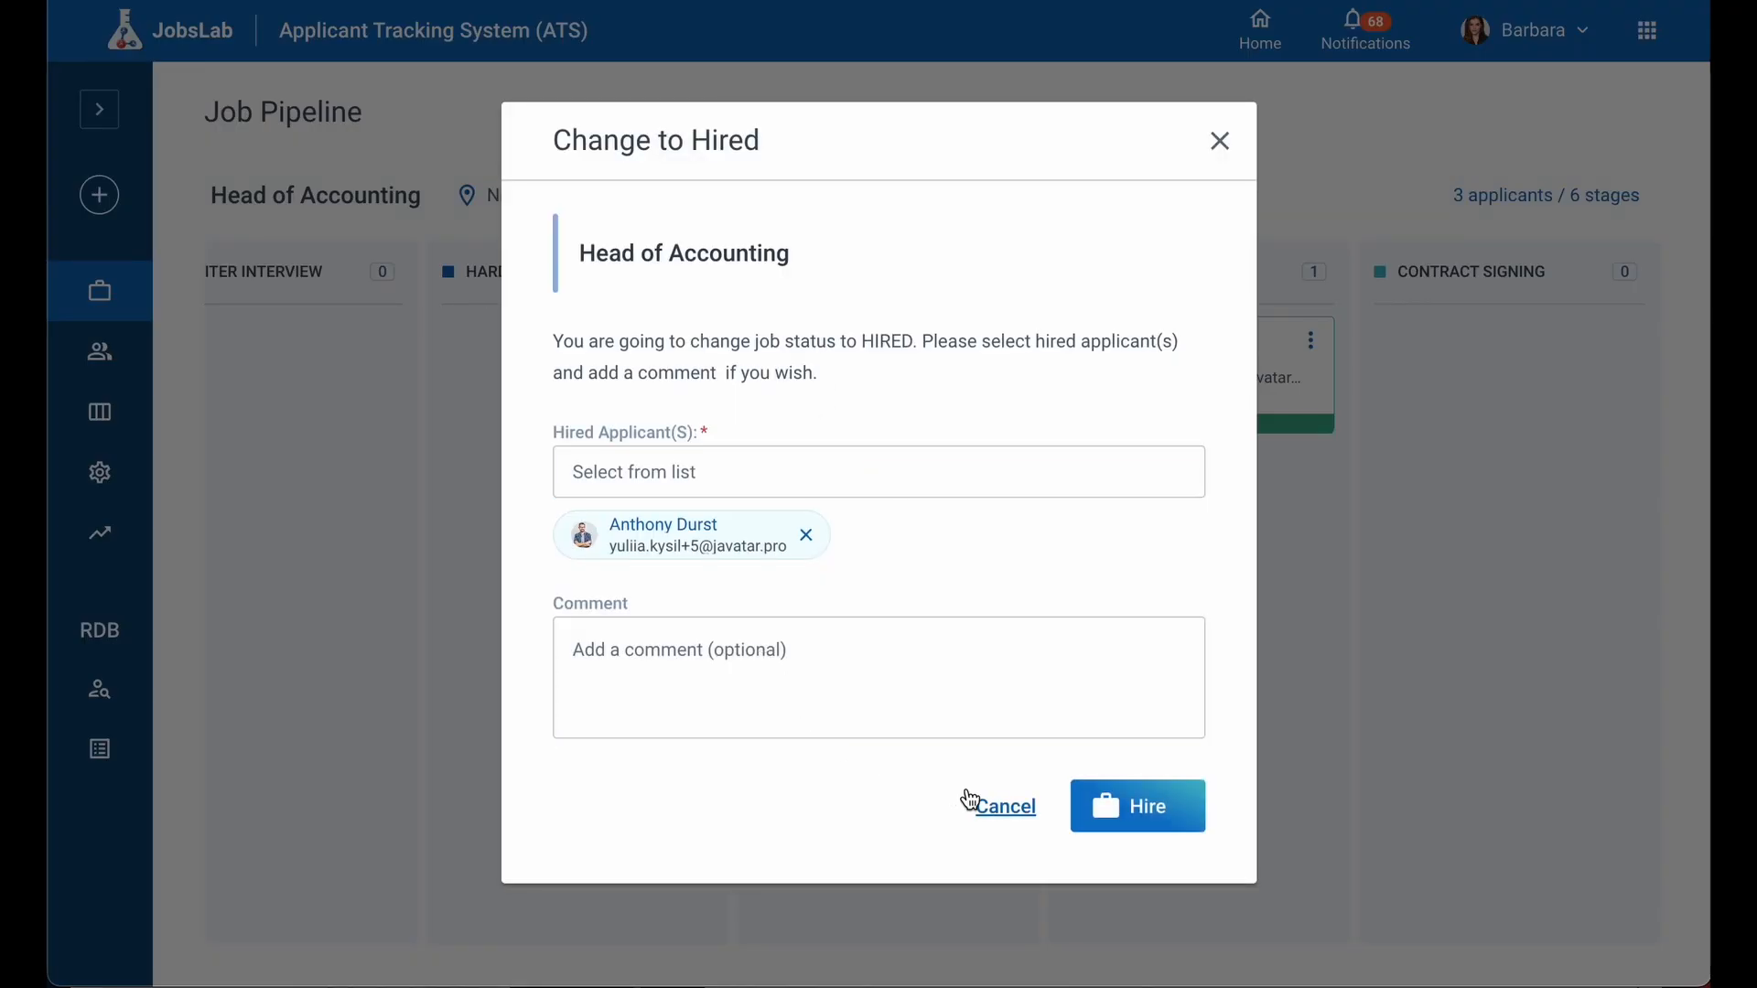
{"action": "left_click", "coordinate": [1138, 826]}
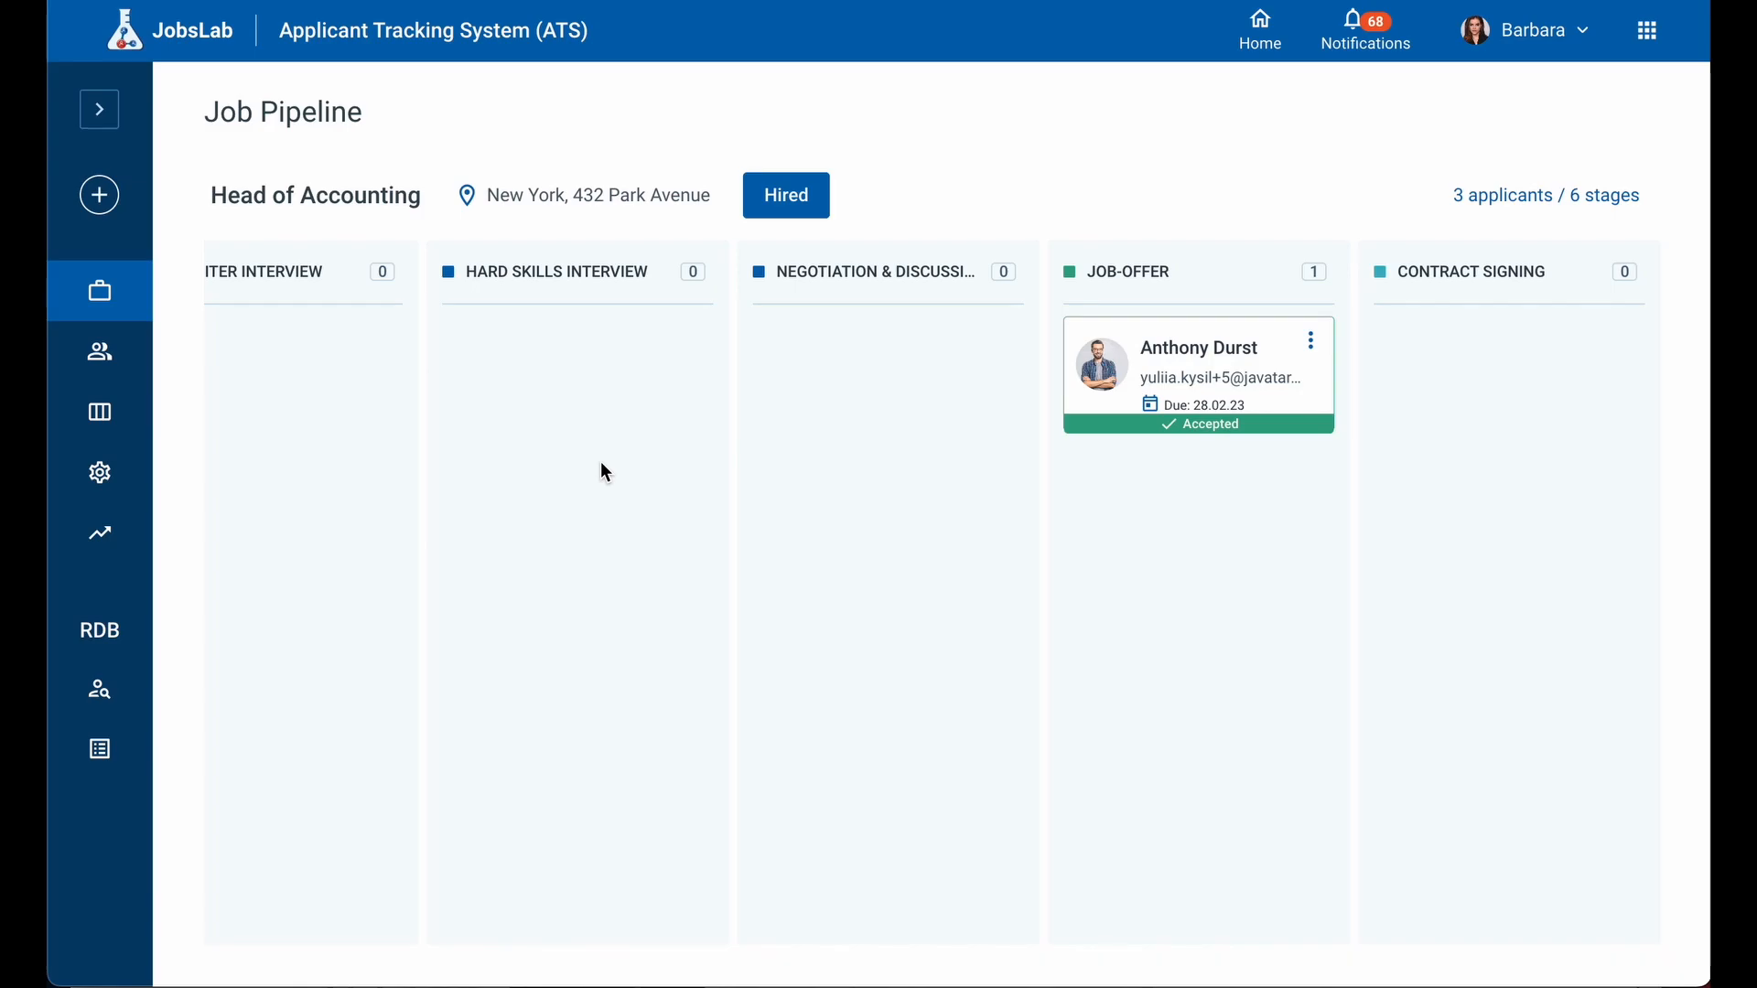
Open the interview card of the first applicant in Applied and examine the interview stages and feedbacks
{"action": "scroll", "coordinate": [581, 467], "scroll_direction": "left", "scroll_amount": 5}
{"action": "left_click", "coordinate": [361, 355]}
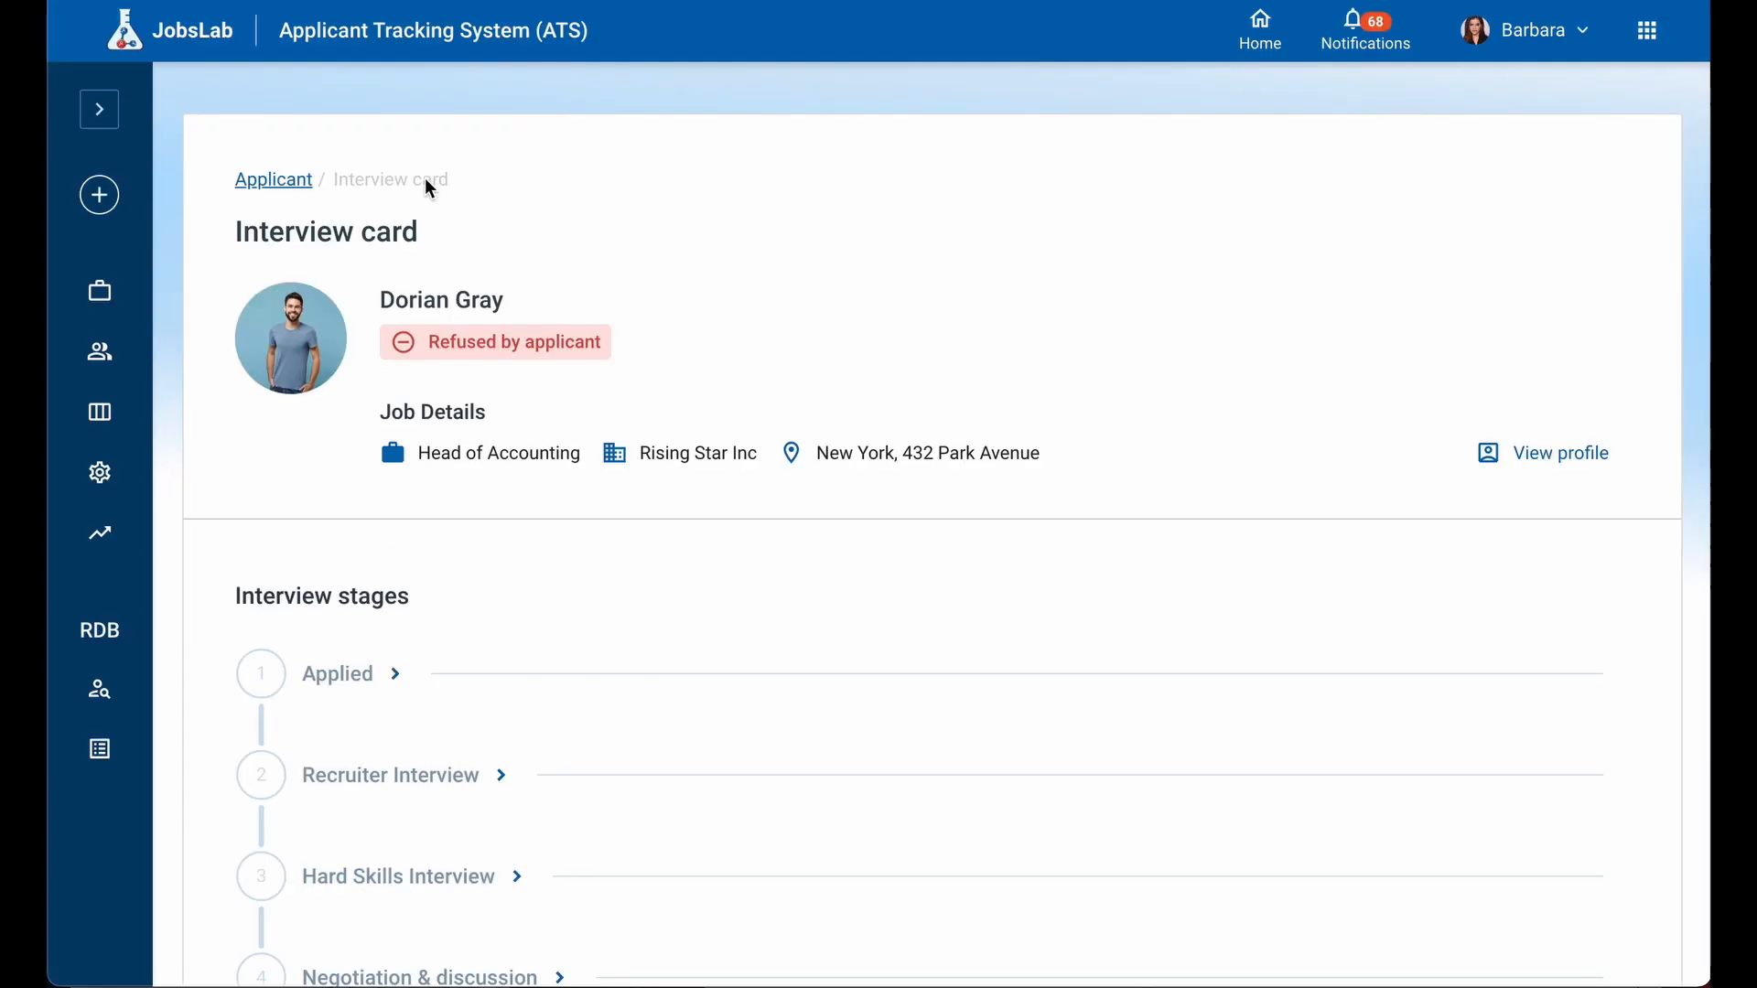
{"action": "scroll", "coordinate": [895, 623], "scroll_direction": "down", "scroll_amount": 7}
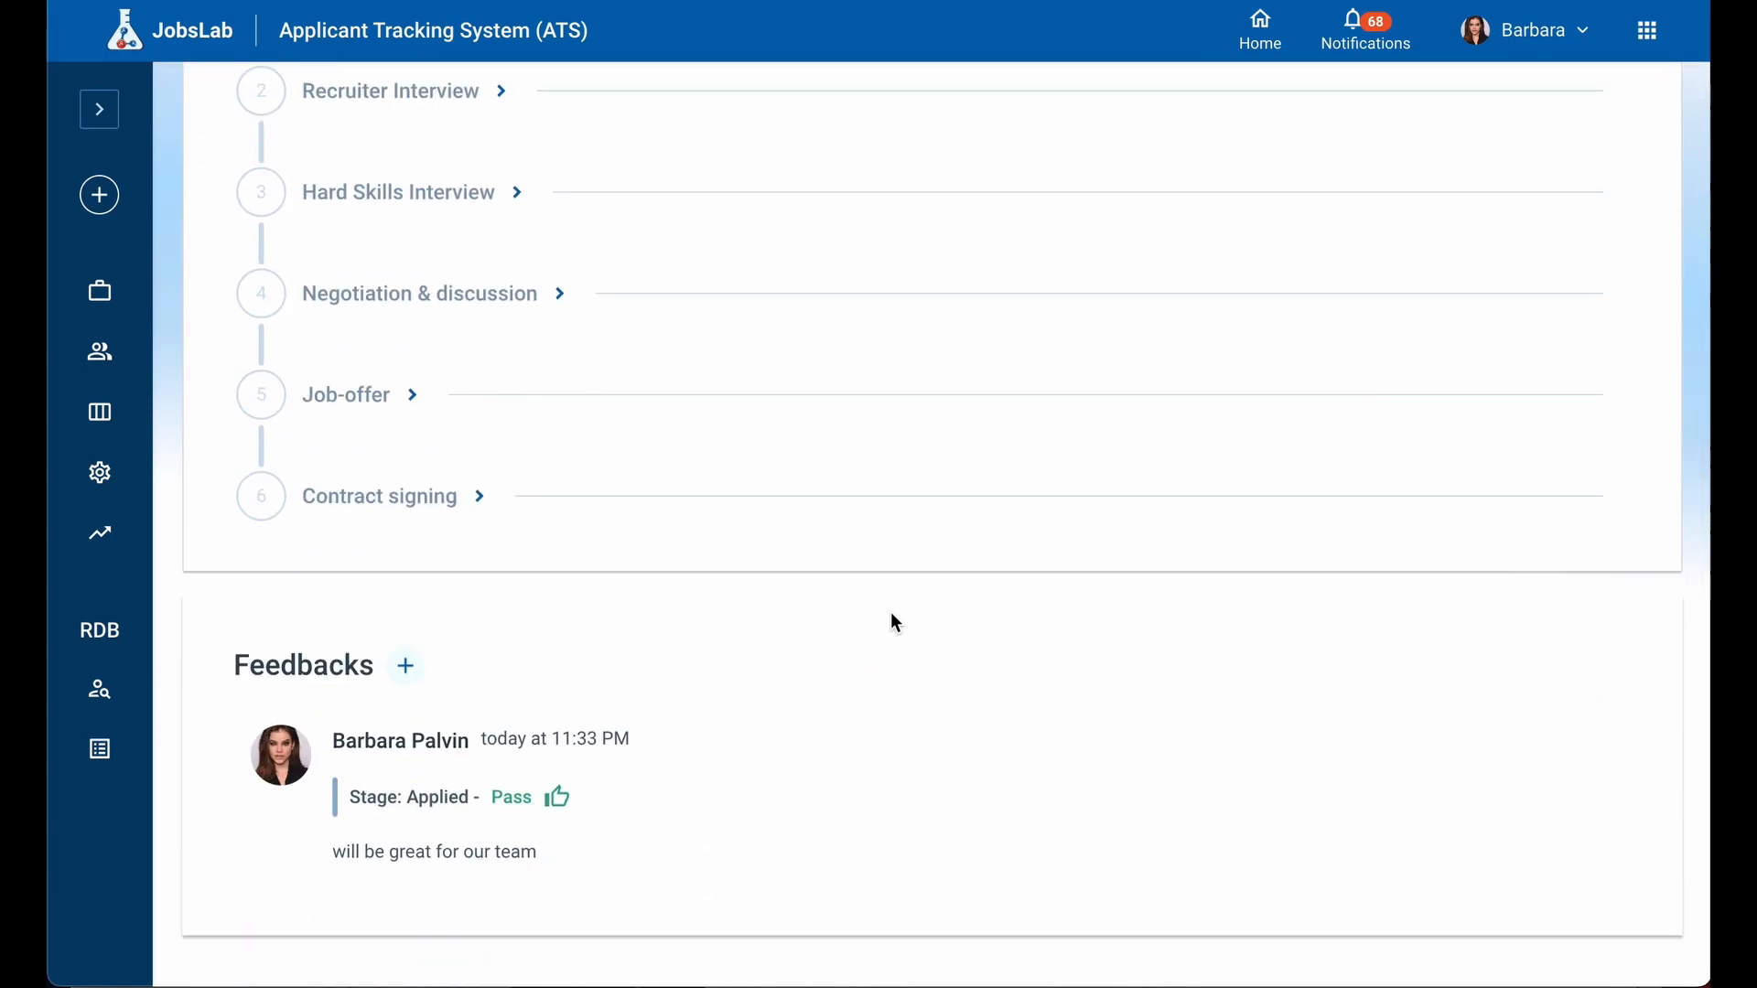
Open the Head of Accounting job from the Interview Pipelines page and review its History of status changes and applicant moves
{"action": "left_click", "coordinate": [99, 413]}
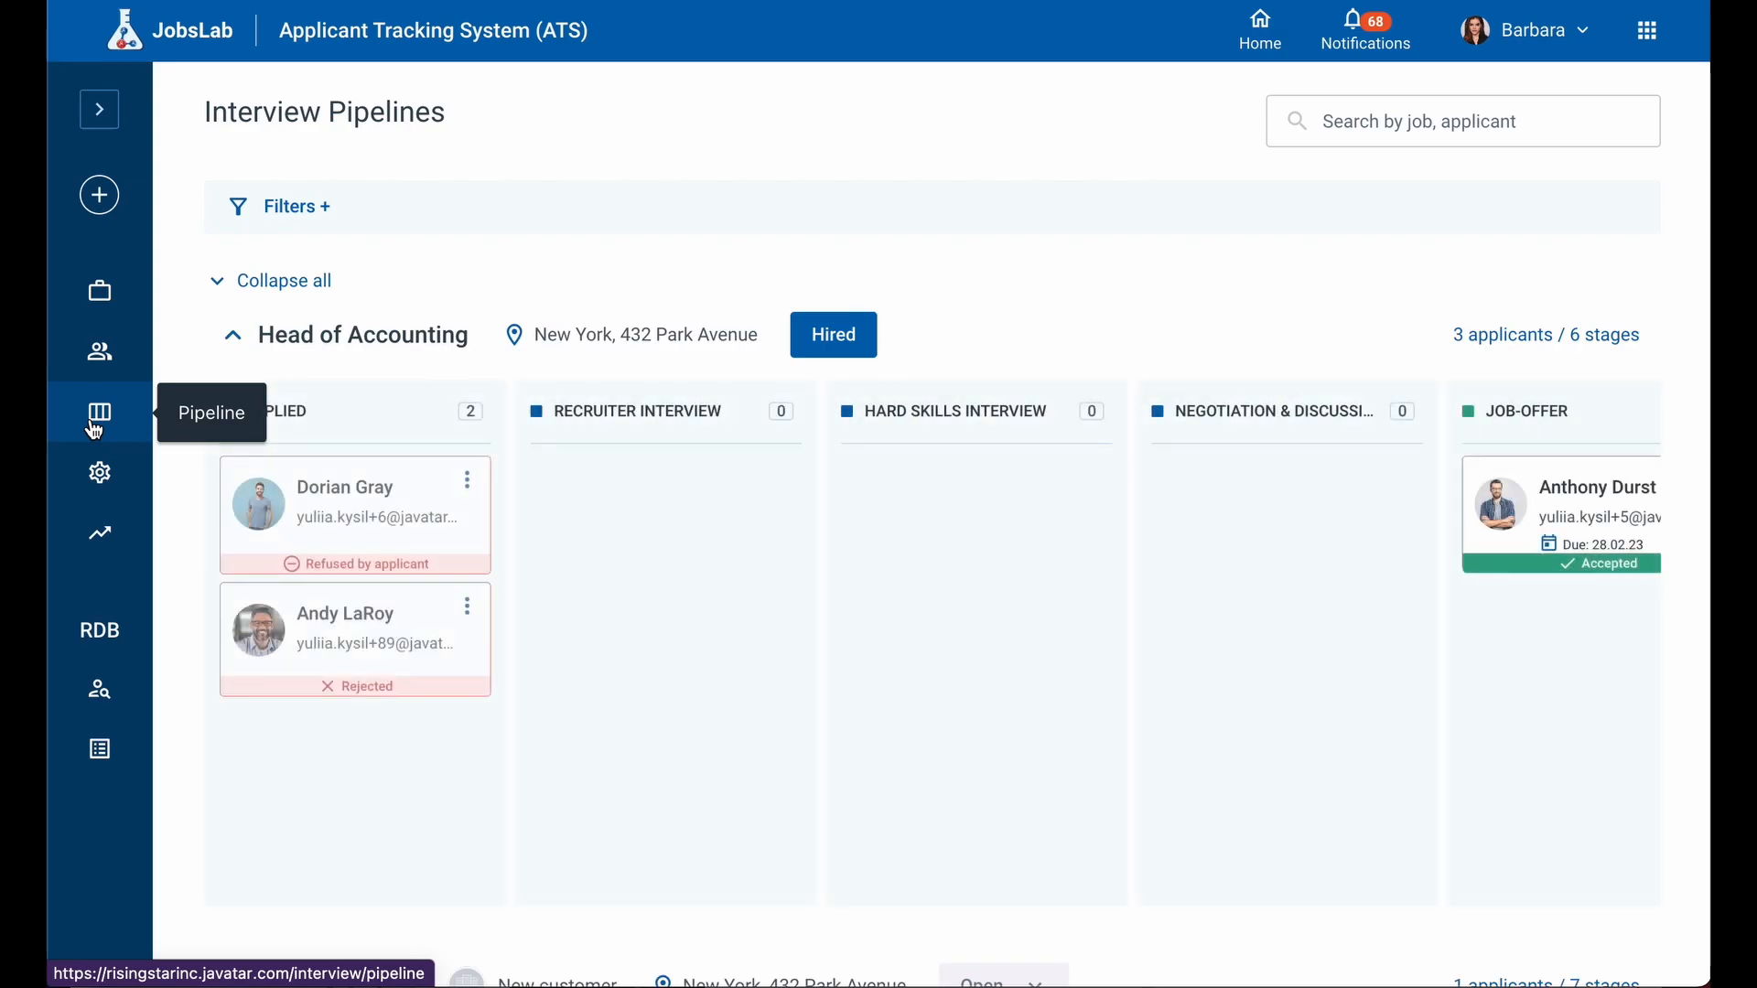
{"action": "left_click", "coordinate": [416, 337]}
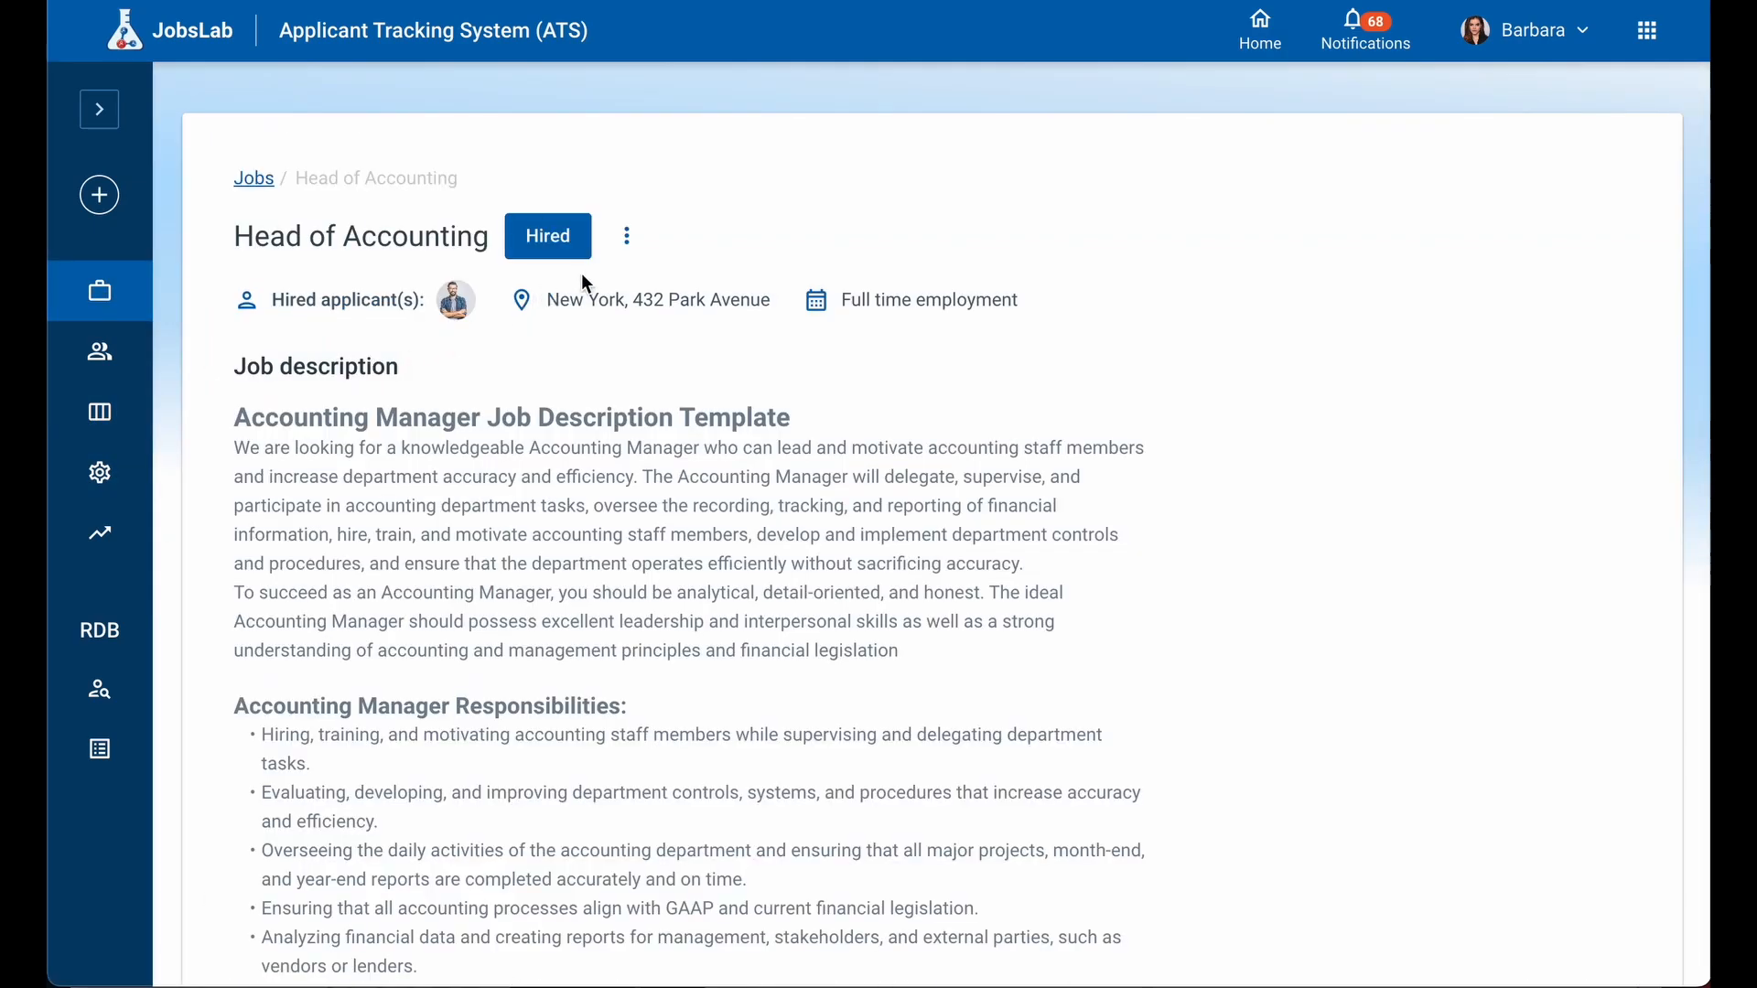
{"action": "scroll", "coordinate": [582, 581], "scroll_direction": "down", "scroll_amount": 10}
{"action": "left_click", "coordinate": [409, 750]}
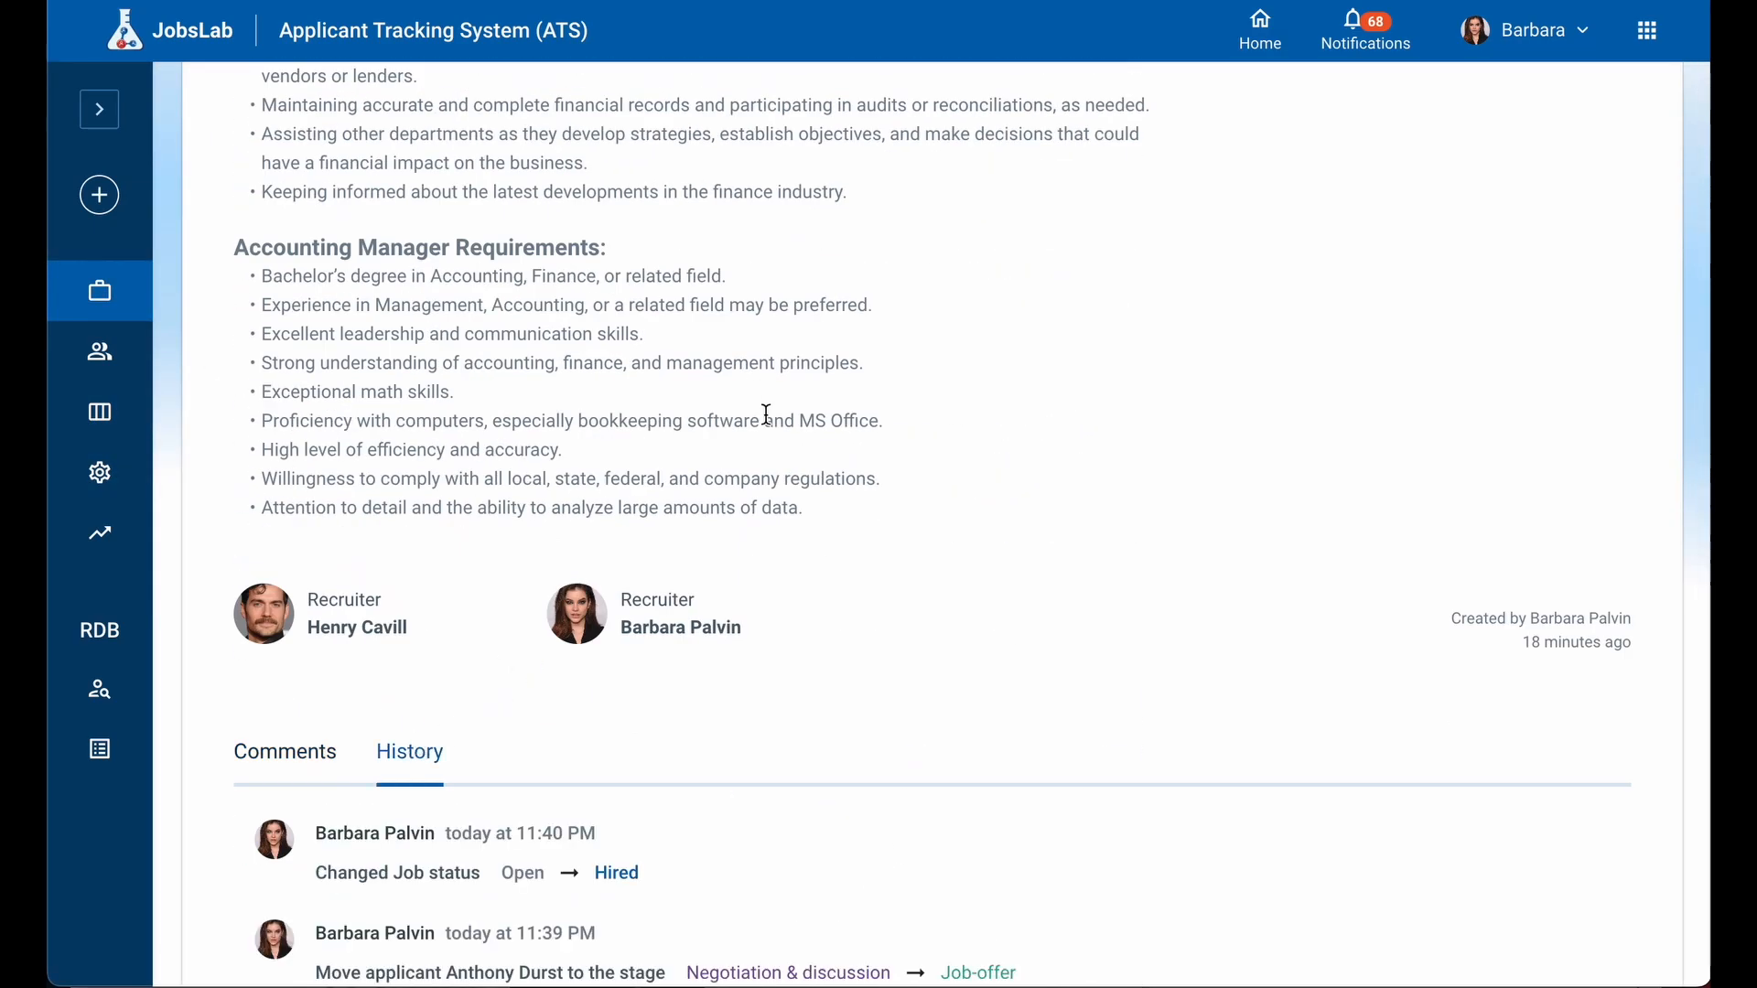
{"action": "scroll", "coordinate": [767, 413], "scroll_direction": "down", "scroll_amount": 8}
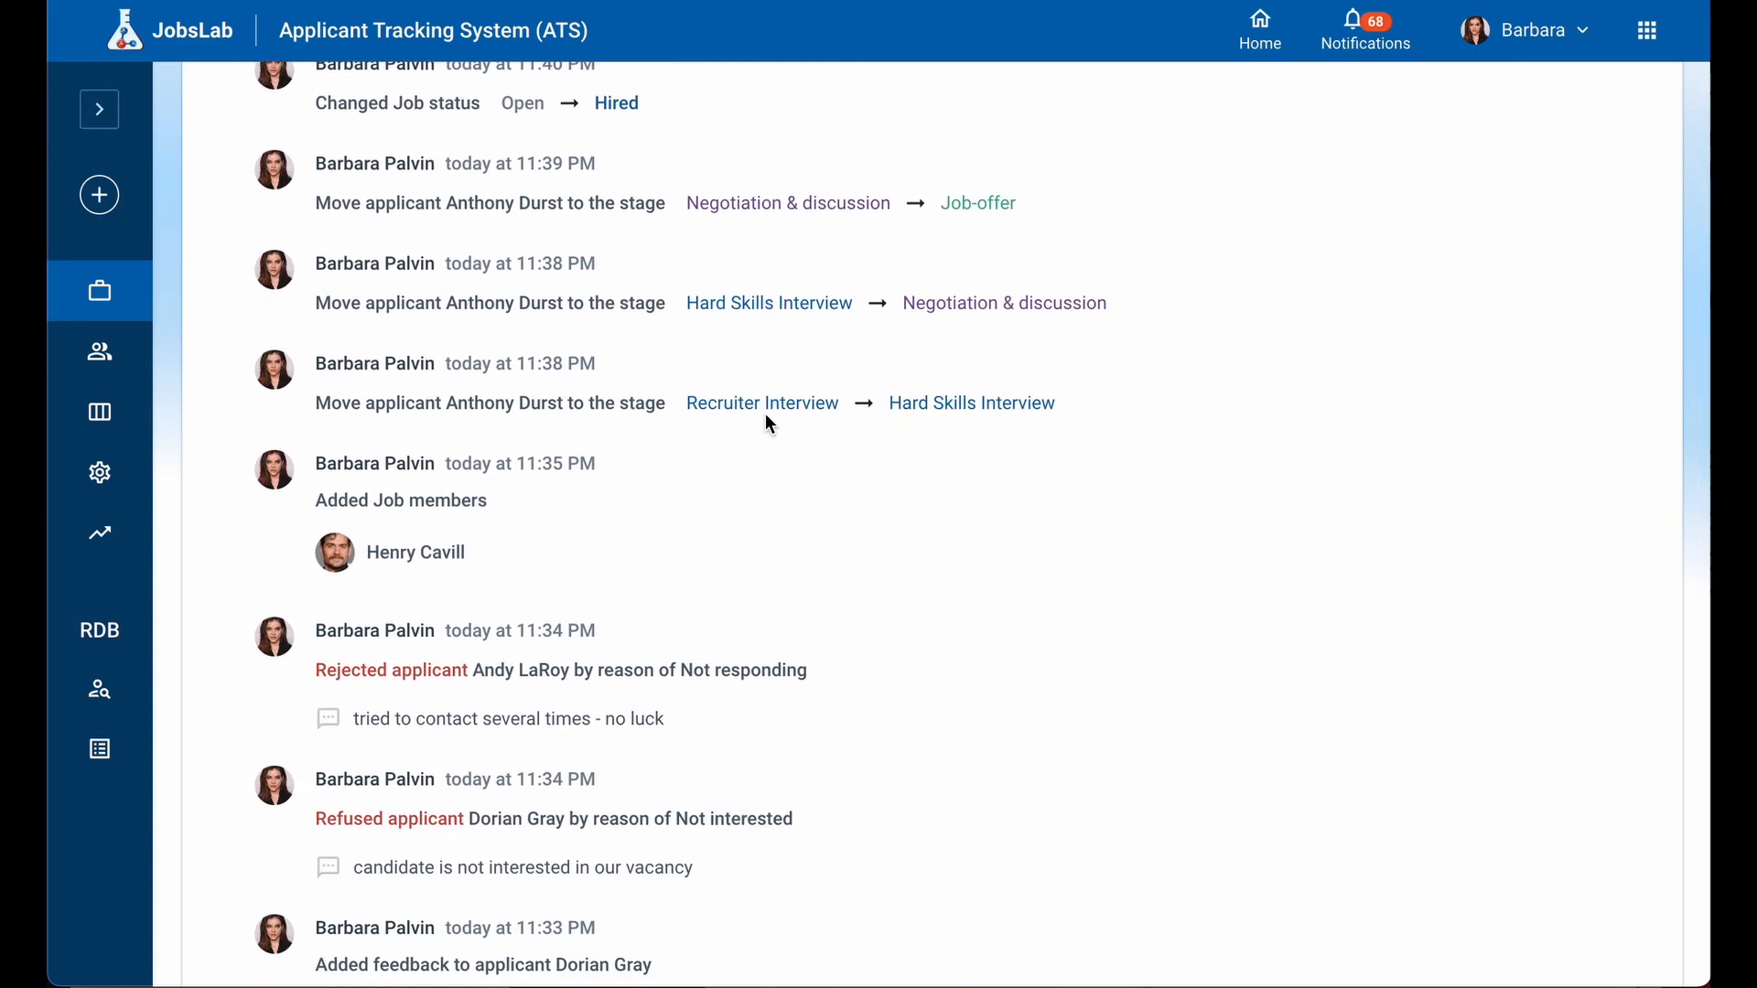
{"action": "scroll", "coordinate": [766, 417], "scroll_direction": "down", "scroll_amount": 4}
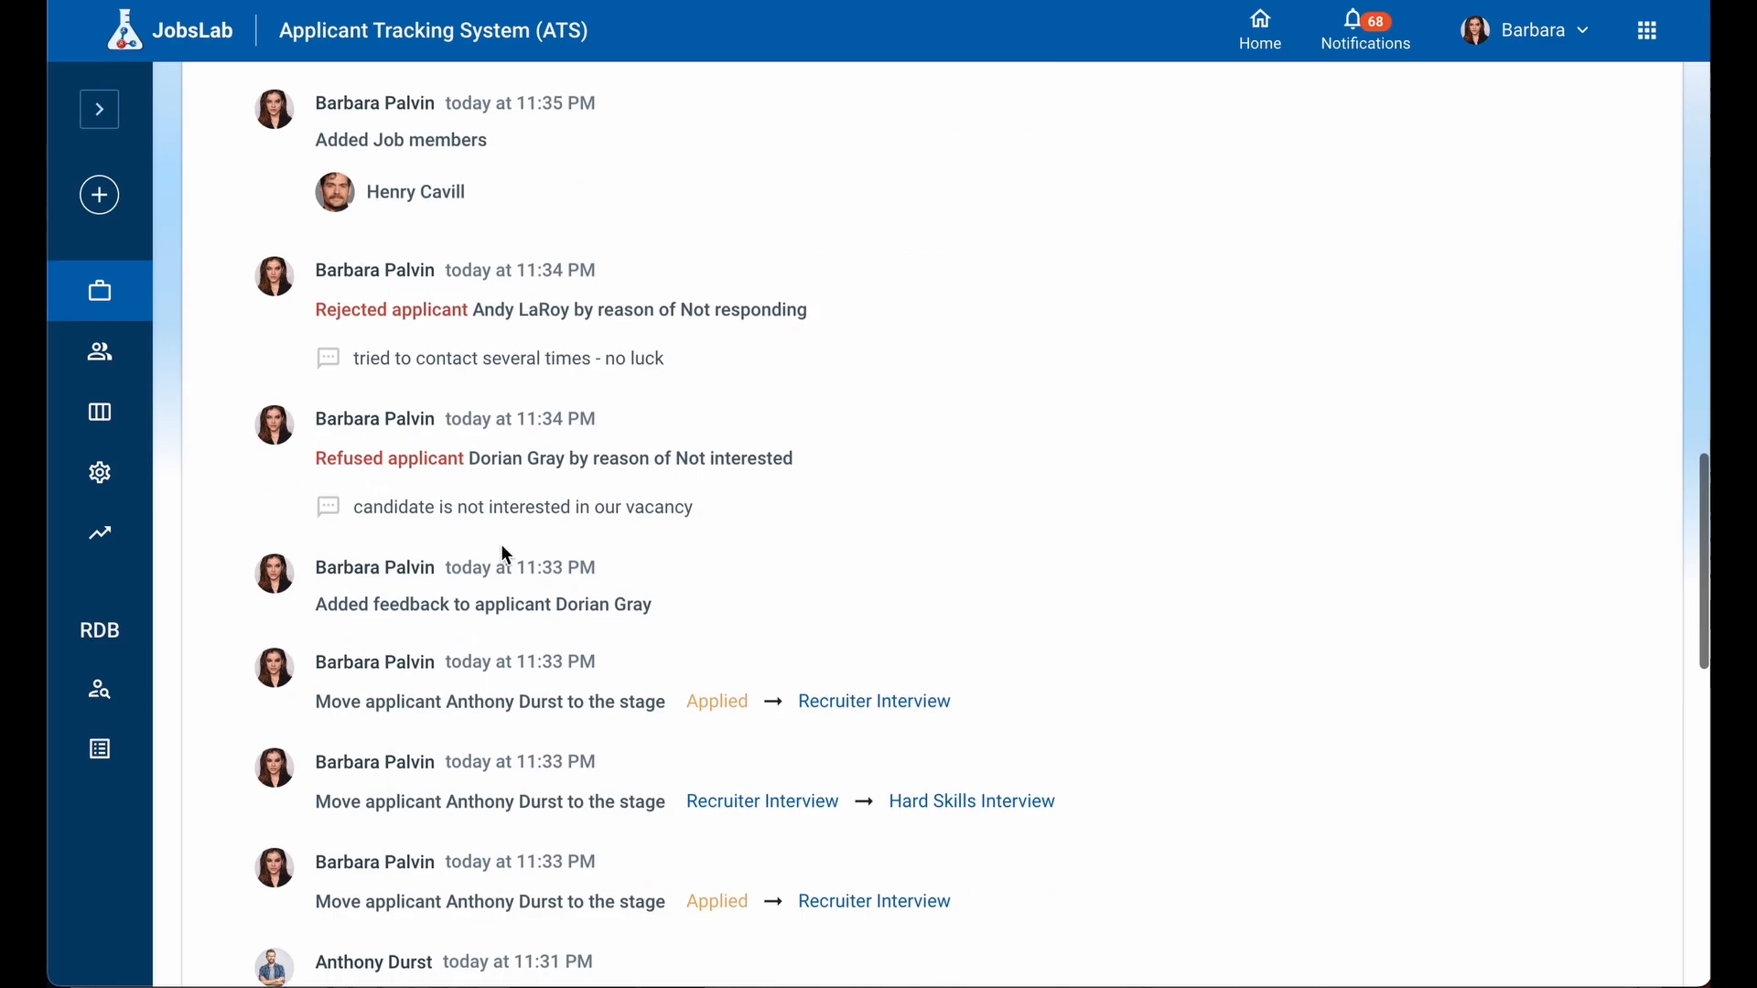